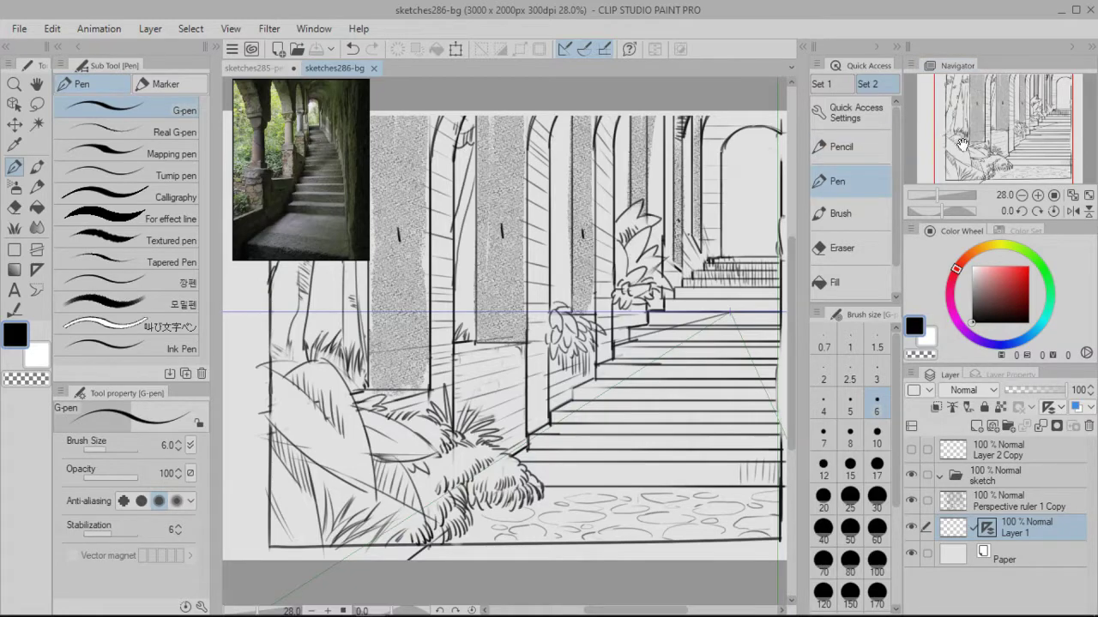
{"action": "mouse_move", "coordinate": [962, 144]}
{"action": "left_mouse_down"}
{"action": "mouse_move", "coordinate": [948, 143]}
{"action": "mouse_move", "coordinate": [963, 142]}
{"action": "mouse_move", "coordinate": [964, 126]}
{"action": "left_mouse_up"}
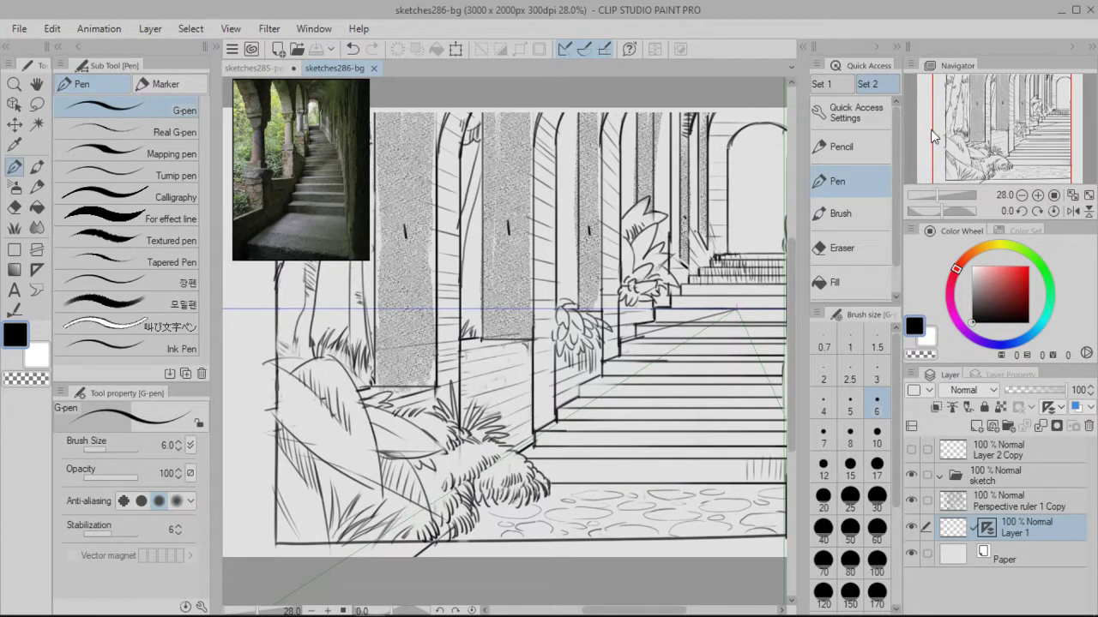
{"action": "left_click_drag", "start_coordinate": [977, 139], "coordinate": [968, 134]}
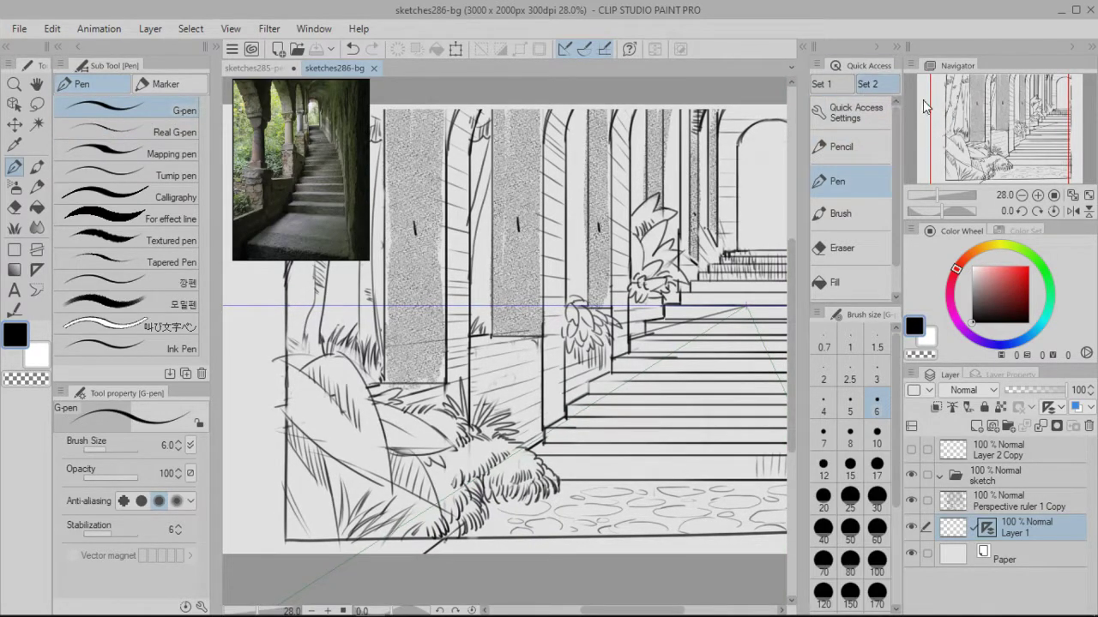
{"action": "left_click_drag", "start_coordinate": [969, 120], "coordinate": [980, 130]}
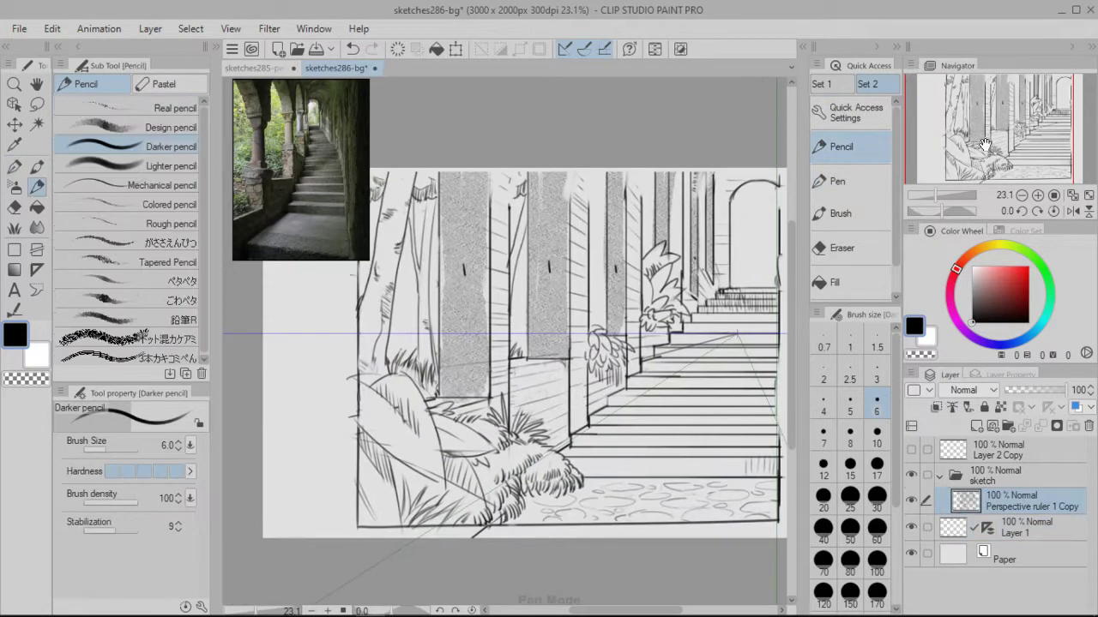
{"action": "mouse_move", "coordinate": [977, 137]}
{"action": "left_mouse_down"}
{"action": "mouse_move", "coordinate": [988, 146]}
{"action": "mouse_move", "coordinate": [997, 136]}
{"action": "left_mouse_up"}
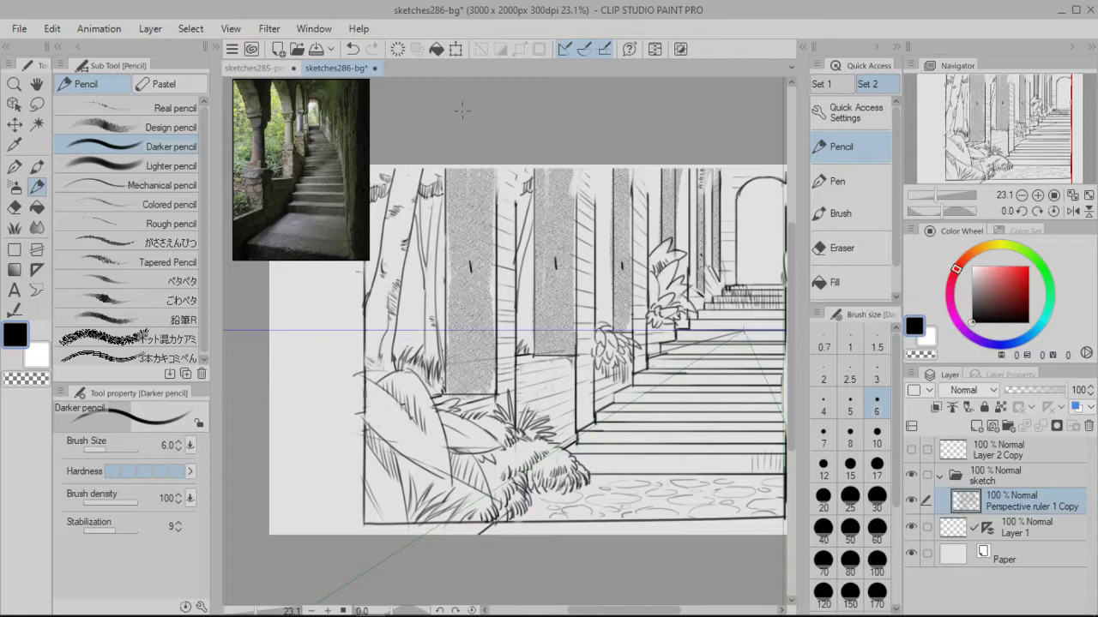
Step: Try a red pencil stroke at brush size 30 along the curve of the third arch, and undo it
{"action": "left_click", "coordinate": [1026, 267]}
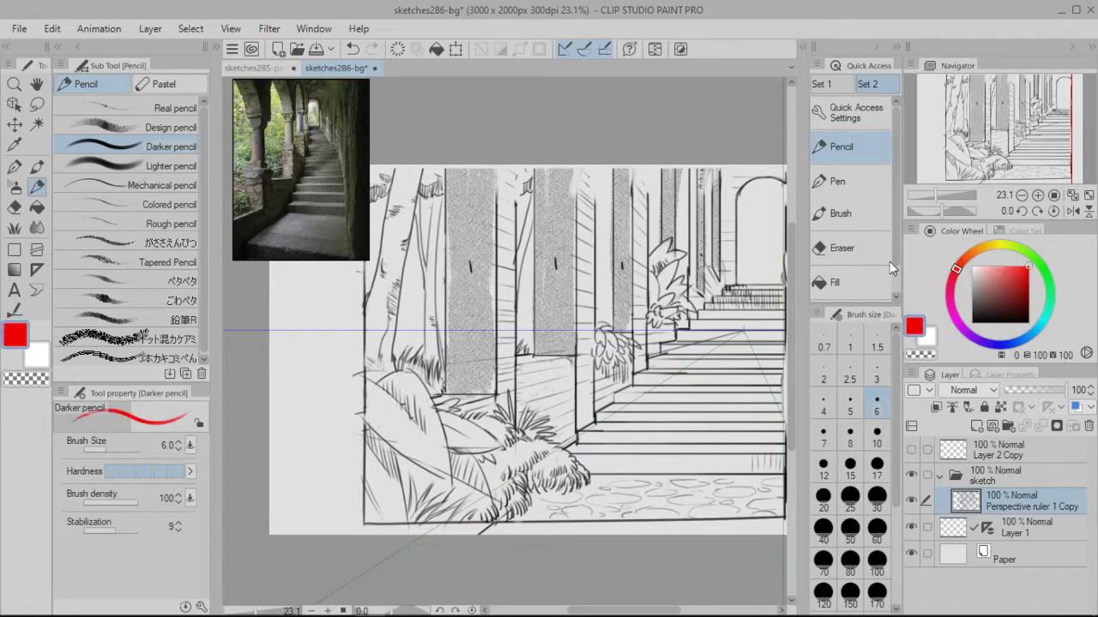
{"action": "left_click", "coordinate": [1022, 270]}
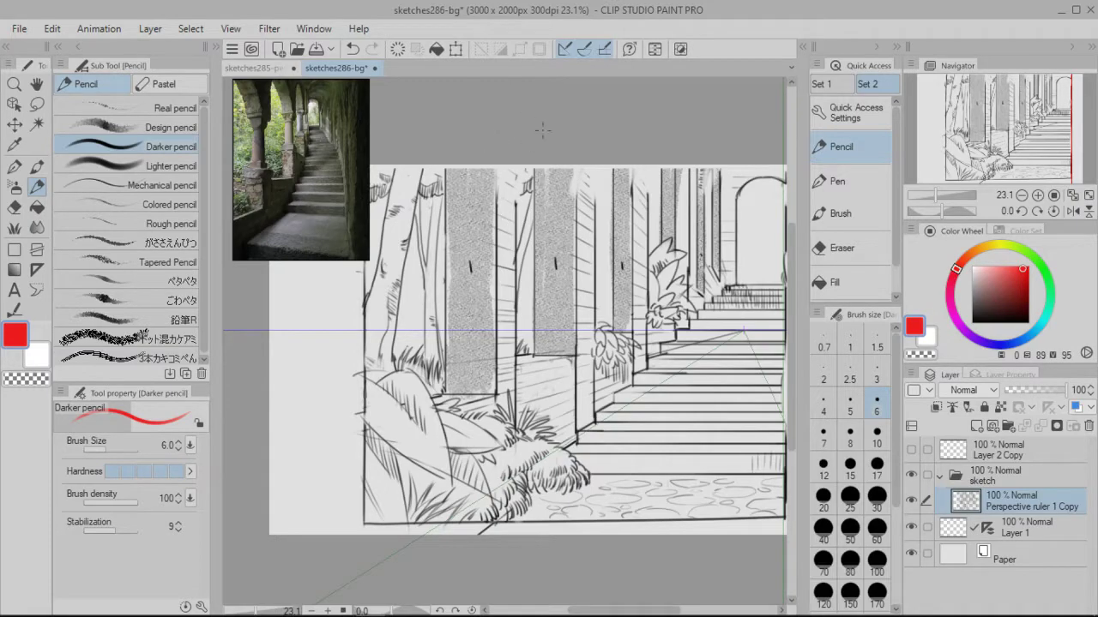
{"action": "left_click_drag", "start_coordinate": [966, 150], "coordinate": [970, 147]}
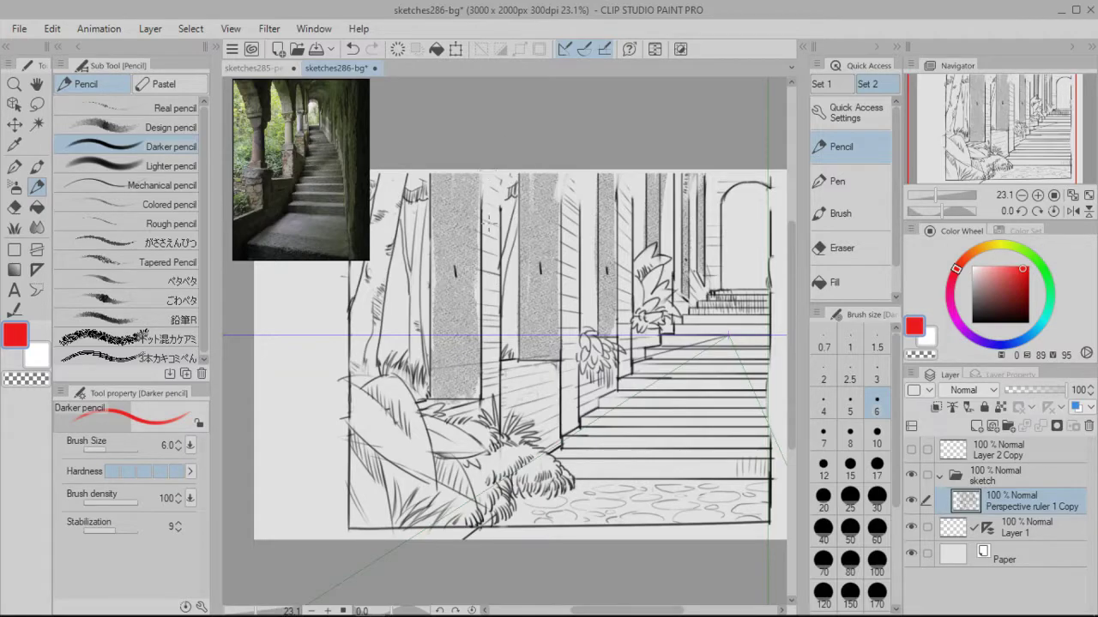
{"action": "left_click", "coordinate": [877, 497]}
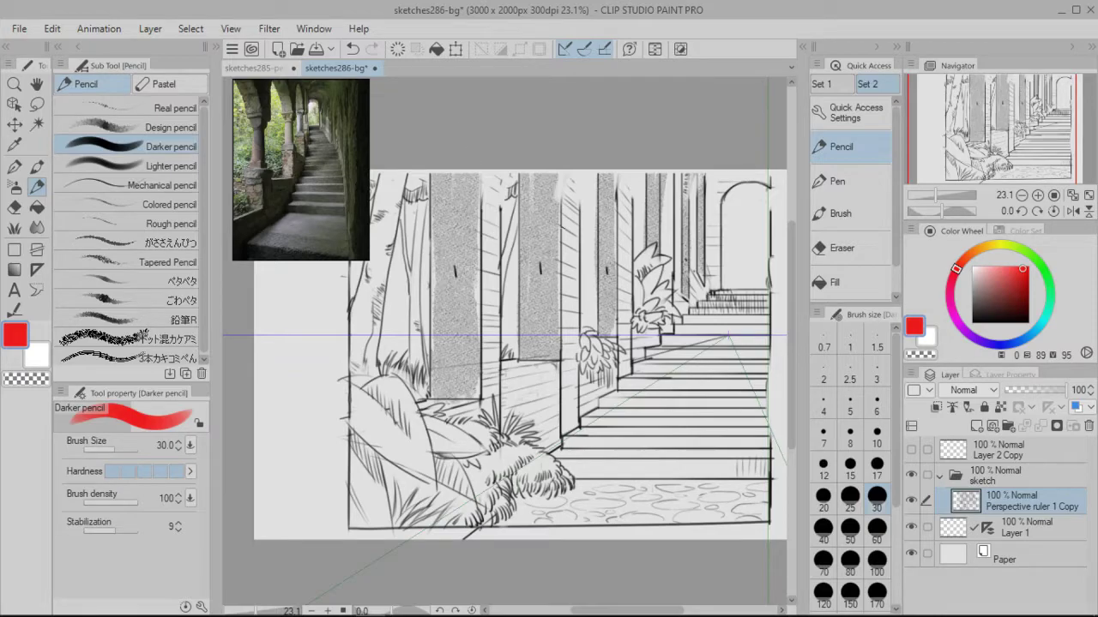
{"action": "mouse_move", "coordinate": [564, 246]}
{"action": "left_mouse_down"}
{"action": "mouse_move", "coordinate": [569, 208]}
{"action": "mouse_move", "coordinate": [610, 165]}
{"action": "left_mouse_up"}
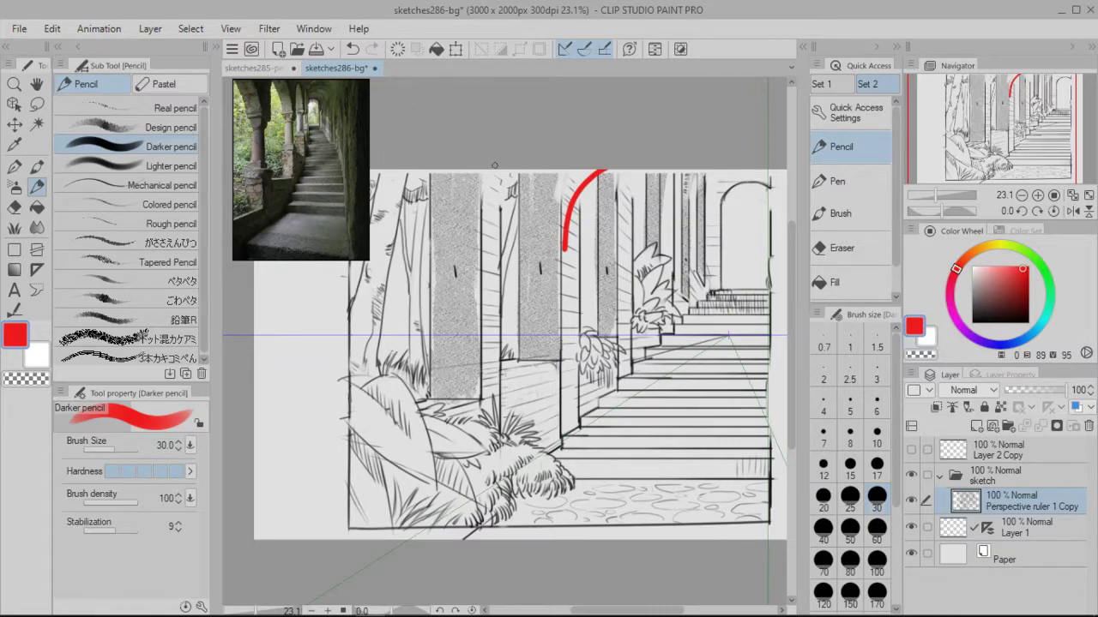
{"action": "key", "text": "ctrl+z"}
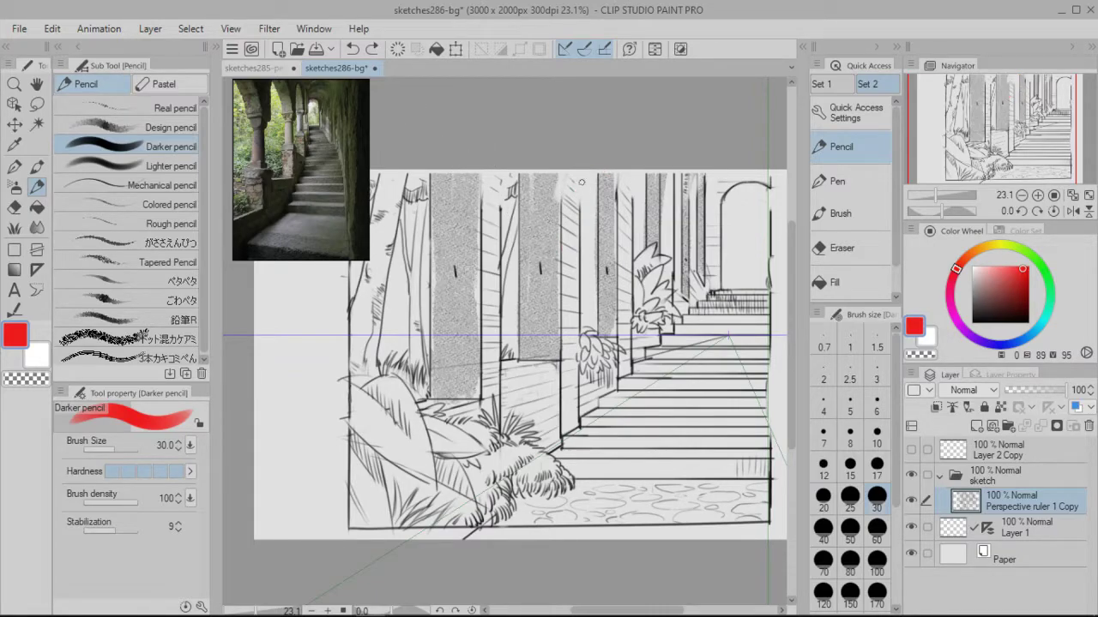
Step: Try more freehand red pencil strokes over the arches and pillars of the sketch, undoing them
{"action": "mouse_move", "coordinate": [559, 225]}
{"action": "left_mouse_down"}
{"action": "mouse_move", "coordinate": [544, 168]}
{"action": "mouse_move", "coordinate": [522, 164]}
{"action": "mouse_move", "coordinate": [498, 231]}
{"action": "mouse_move", "coordinate": [476, 197]}
{"action": "mouse_move", "coordinate": [392, 174]}
{"action": "mouse_move", "coordinate": [372, 209]}
{"action": "left_mouse_up"}
{"action": "key", "text": "ctrl+z"}
{"action": "key", "text": "ctrl+z"}
{"action": "left_click_drag", "start_coordinate": [476, 238], "coordinate": [449, 170]}
{"action": "mouse_move", "coordinate": [580, 225]}
{"action": "left_mouse_down"}
{"action": "mouse_move", "coordinate": [598, 176]}
{"action": "mouse_move", "coordinate": [614, 230]}
{"action": "left_mouse_up"}
{"action": "key", "text": "ctrl+z"}
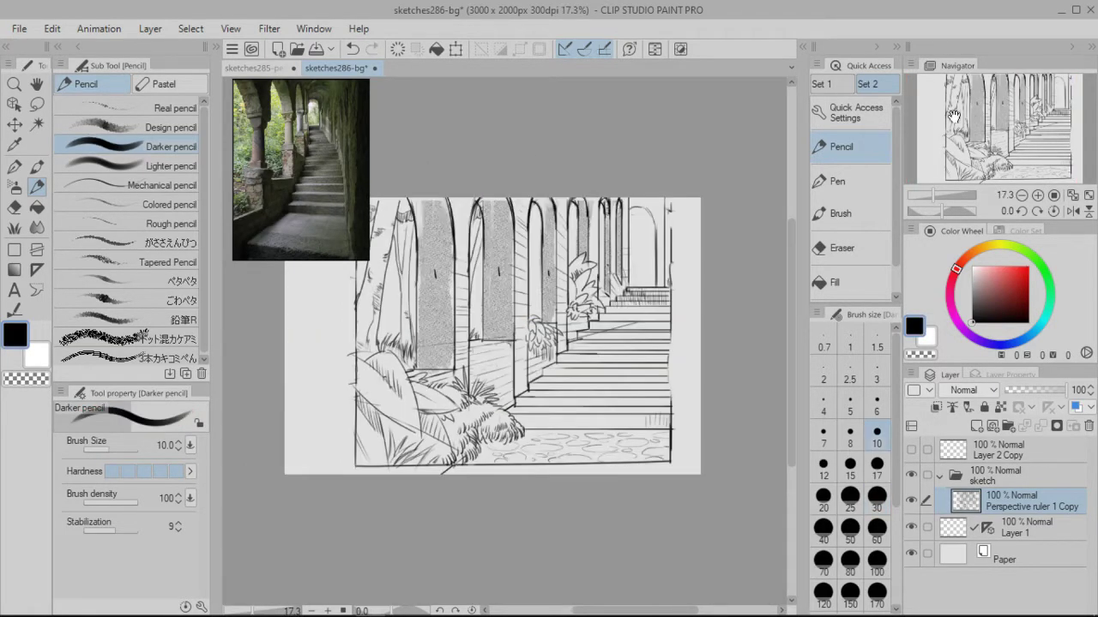
{"action": "left_click_drag", "start_coordinate": [969, 143], "coordinate": [1008, 153]}
{"action": "left_click", "coordinate": [1088, 196]}
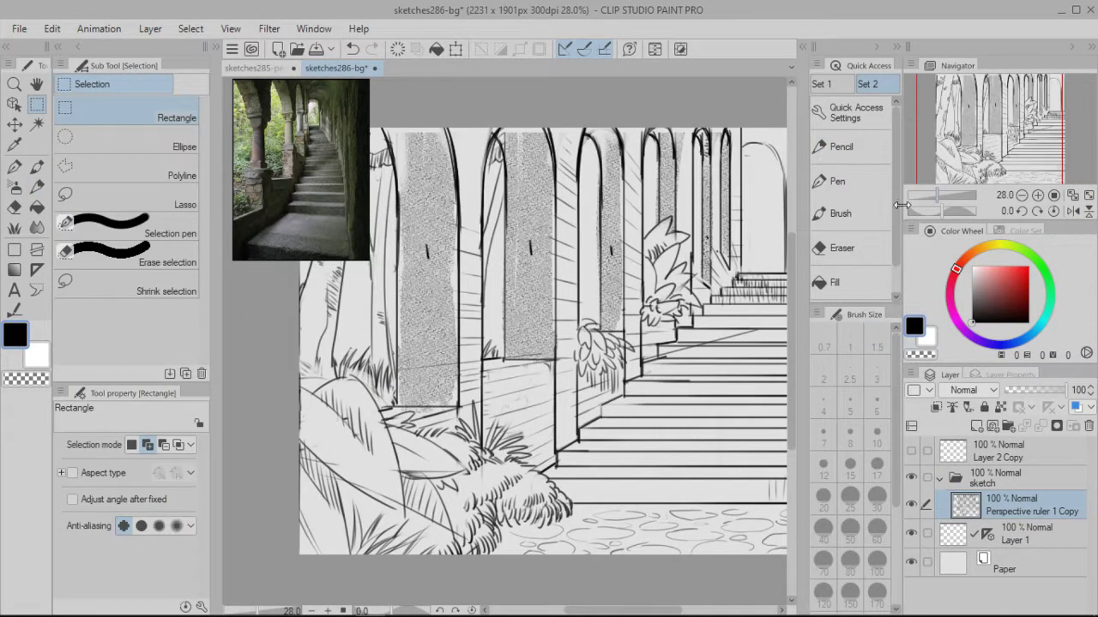
{"action": "left_click_drag", "start_coordinate": [970, 167], "coordinate": [975, 159]}
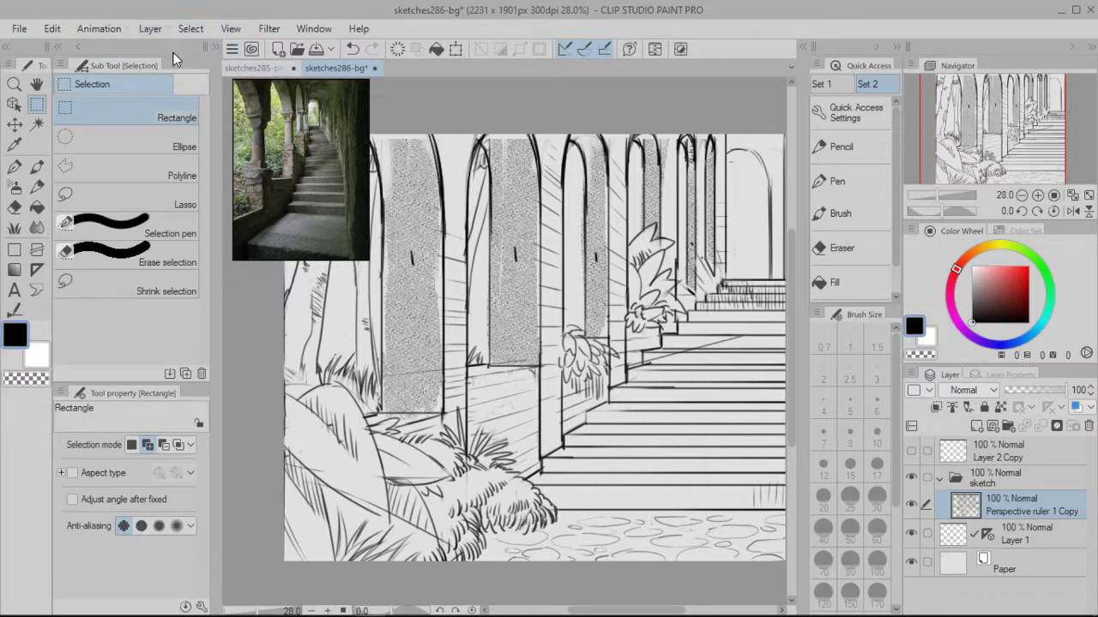
Step: Review the types offered for creating a perspective ruler, moving the reference photo out of the way, and cancel without creating a ruler
{"action": "left_click", "coordinate": [151, 29]}
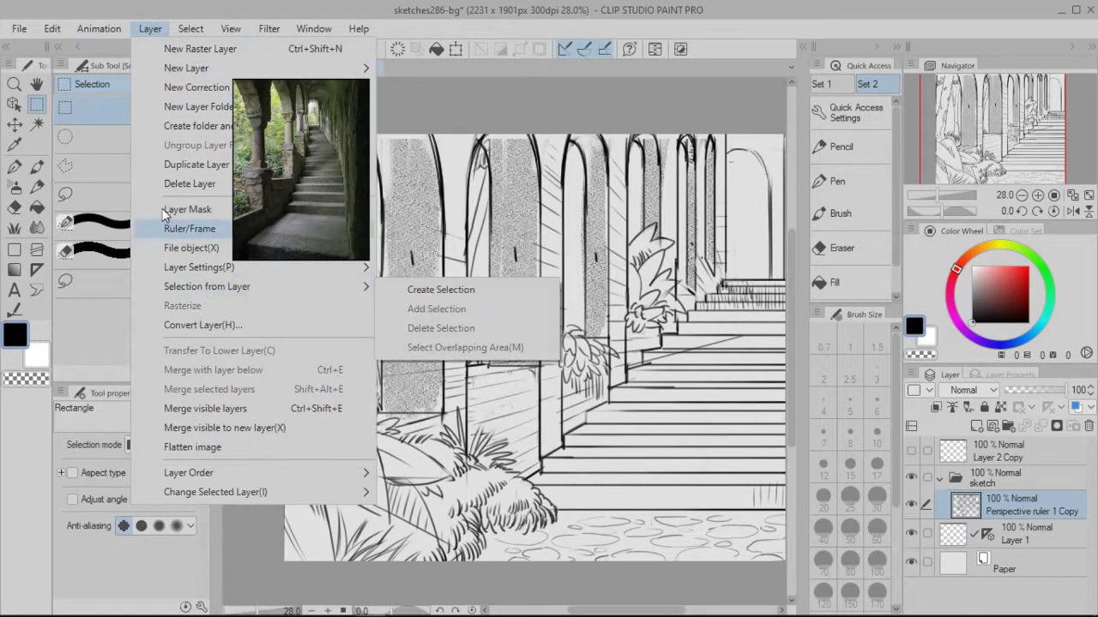
{"action": "left_click_drag", "start_coordinate": [308, 167], "coordinate": [564, 154]}
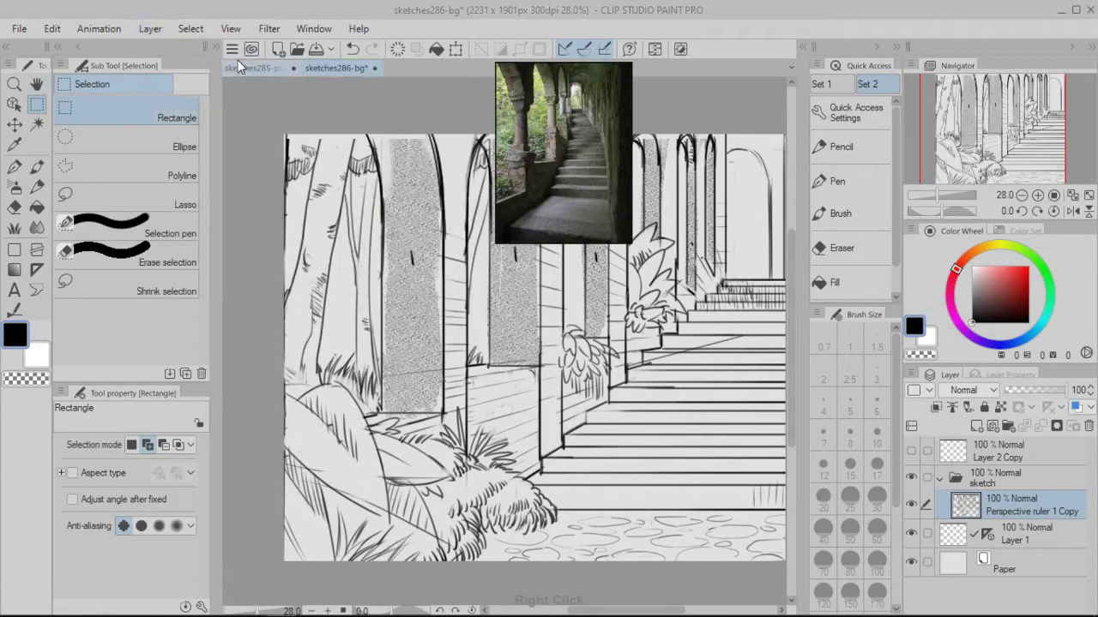
{"action": "left_click", "coordinate": [152, 29]}
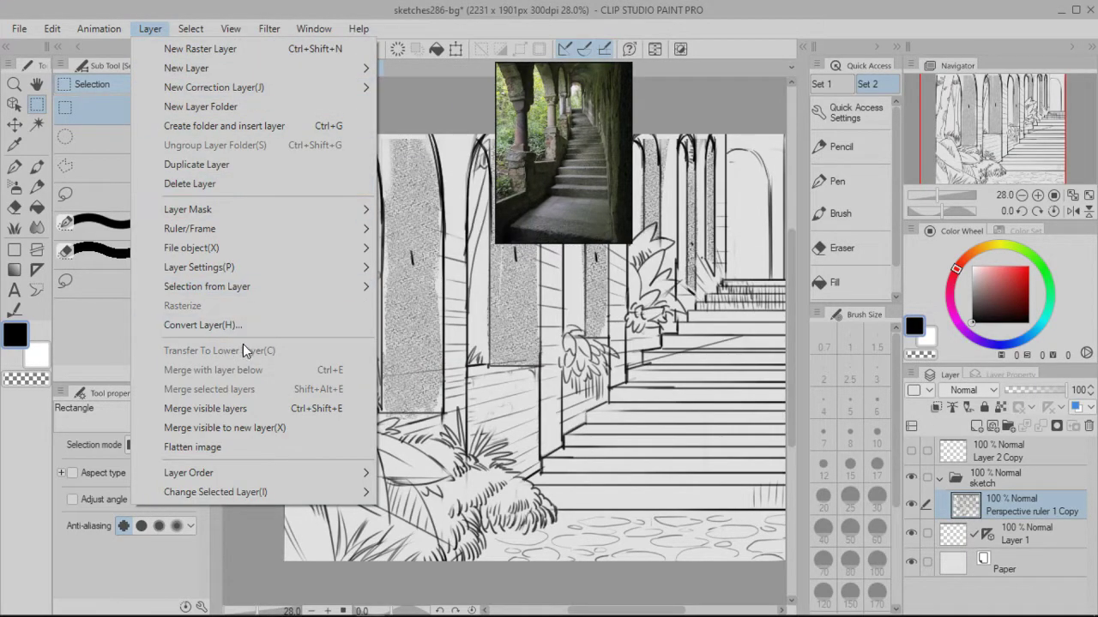
{"action": "mouse_move", "coordinate": [248, 229]}
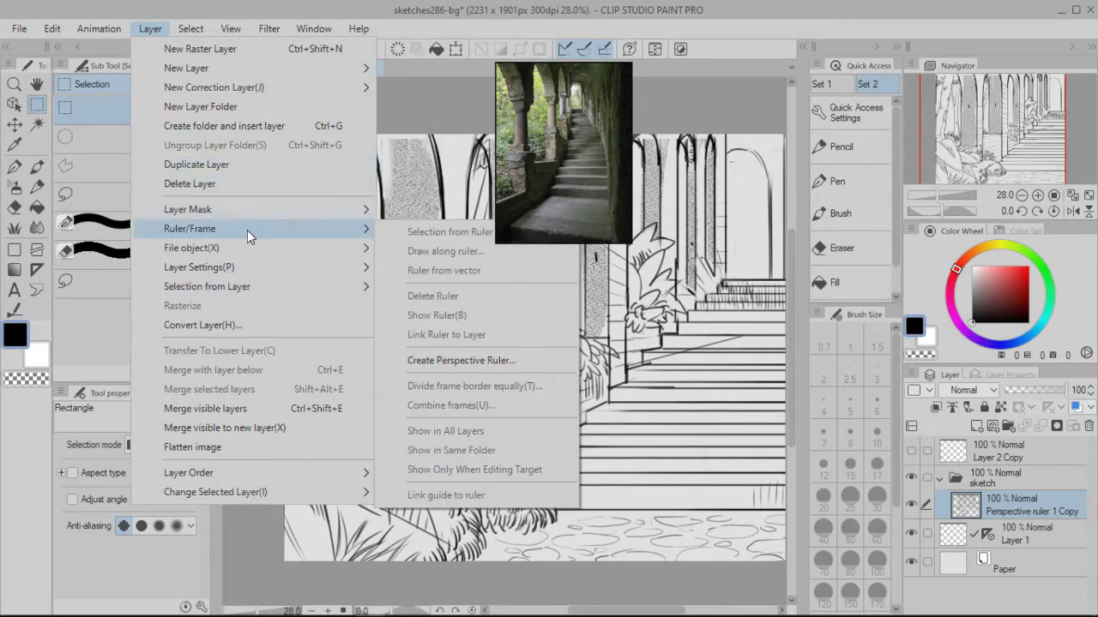
{"action": "left_click", "coordinate": [412, 361]}
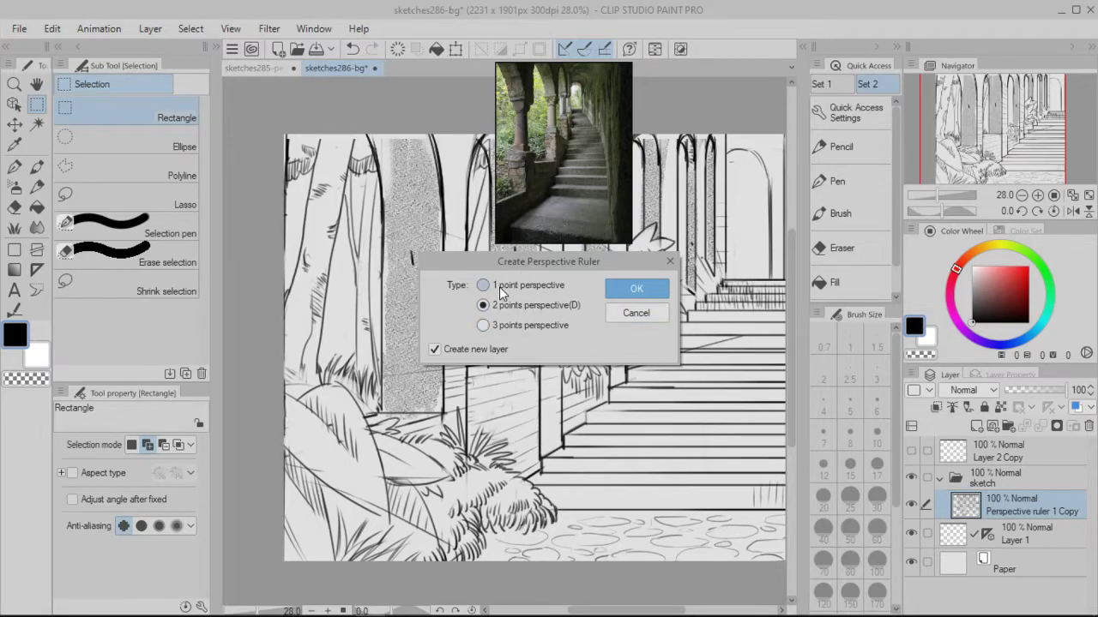
{"action": "left_click", "coordinate": [636, 313]}
{"action": "left_click_drag", "start_coordinate": [571, 234], "coordinate": [268, 234]}
Step: Select Layer 1 to display its perspective ruler, and toggle the visibility of the Perspective ruler 1 Copy sketch layer to compare them
{"action": "left_click", "coordinate": [947, 538]}
{"action": "left_click", "coordinate": [913, 507]}
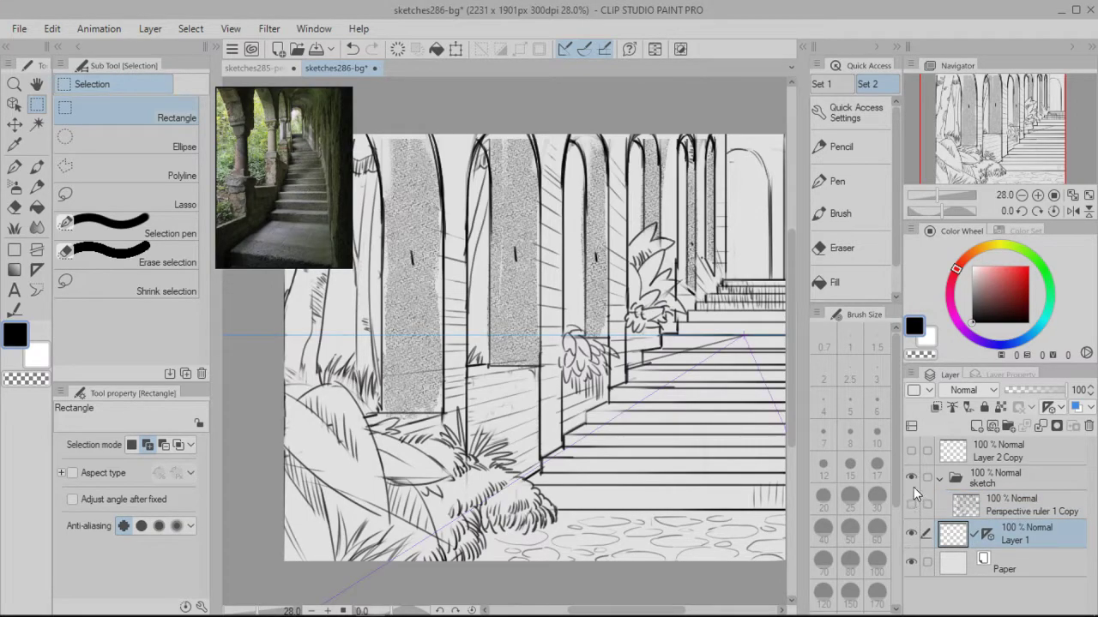
{"action": "left_click", "coordinate": [914, 489]}
{"action": "left_click_drag", "start_coordinate": [926, 165], "coordinate": [958, 166]}
{"action": "left_click", "coordinate": [913, 507]}
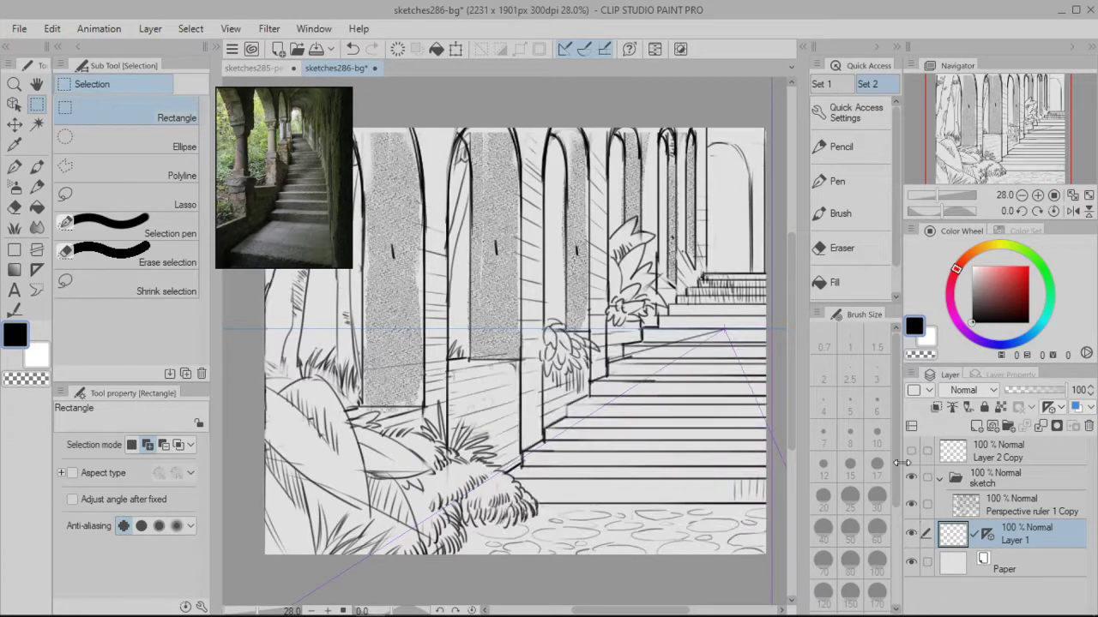
{"action": "mouse_move", "coordinate": [970, 163]}
{"action": "left_mouse_down"}
{"action": "mouse_move", "coordinate": [954, 165]}
{"action": "mouse_move", "coordinate": [965, 163]}
{"action": "mouse_move", "coordinate": [959, 139]}
{"action": "left_mouse_up"}
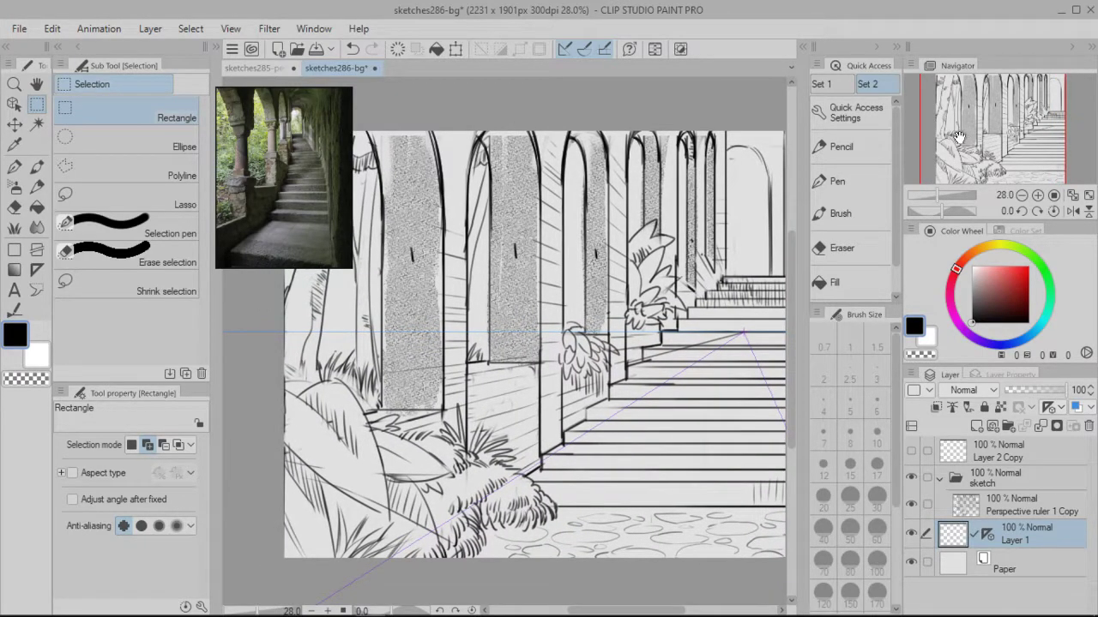
{"action": "scroll", "coordinate": [953, 164], "scroll_direction": "up", "scroll_amount": 1}
{"action": "scroll", "coordinate": [937, 199], "scroll_direction": "down", "scroll_amount": 3}
{"action": "left_click_drag", "start_coordinate": [936, 199], "coordinate": [941, 197]}
{"action": "left_click", "coordinate": [1090, 197]}
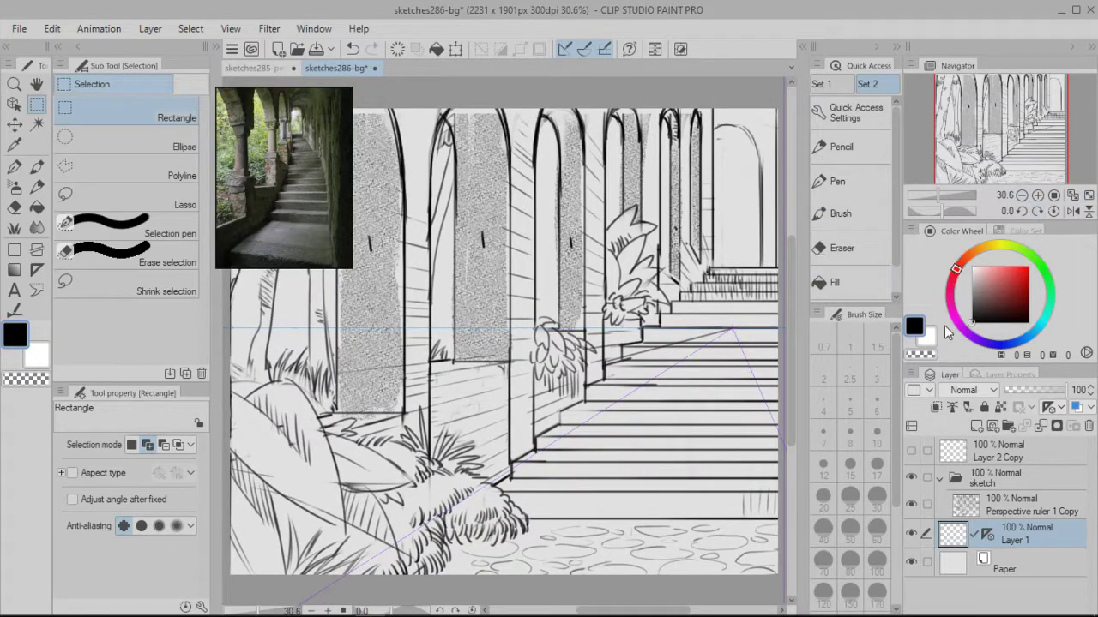
{"action": "left_click", "coordinate": [910, 504]}
{"action": "left_click", "coordinate": [911, 504]}
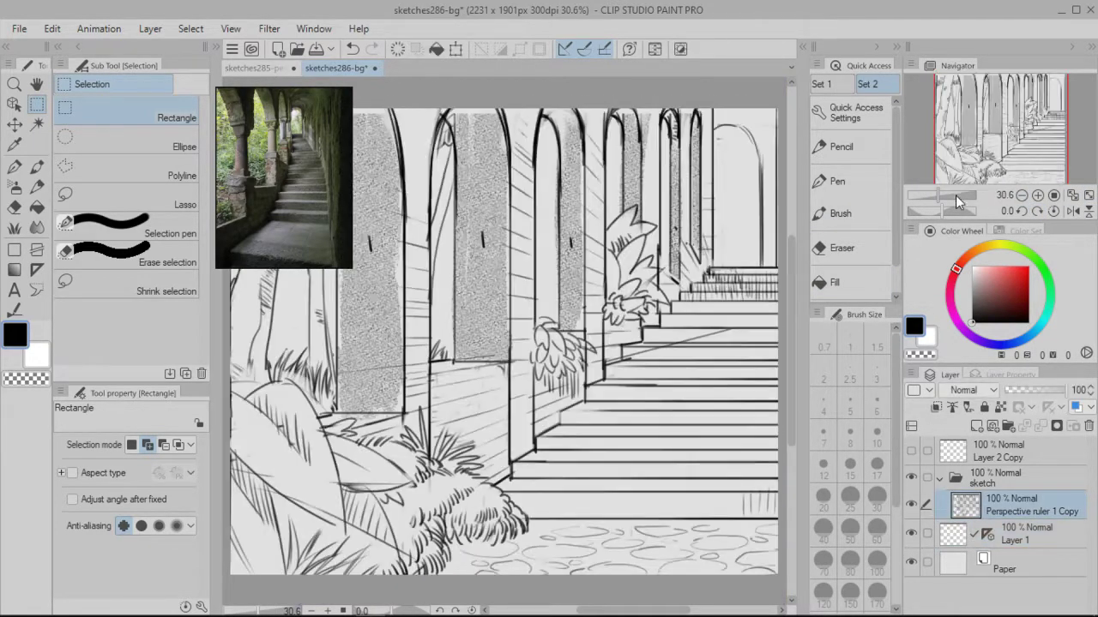
Step: Select the Perspective ruler 1 Copy layer in the sketch folder and lower its opacity to 31%
{"action": "left_click", "coordinate": [953, 471]}
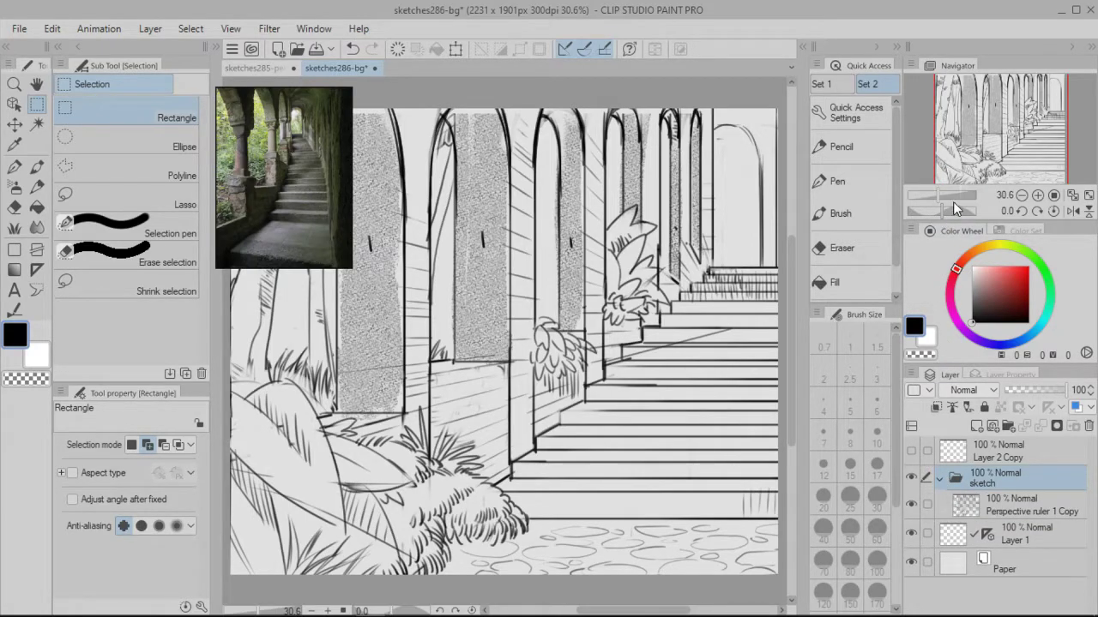
{"action": "left_click_drag", "start_coordinate": [974, 137], "coordinate": [962, 157]}
{"action": "left_click", "coordinate": [982, 501]}
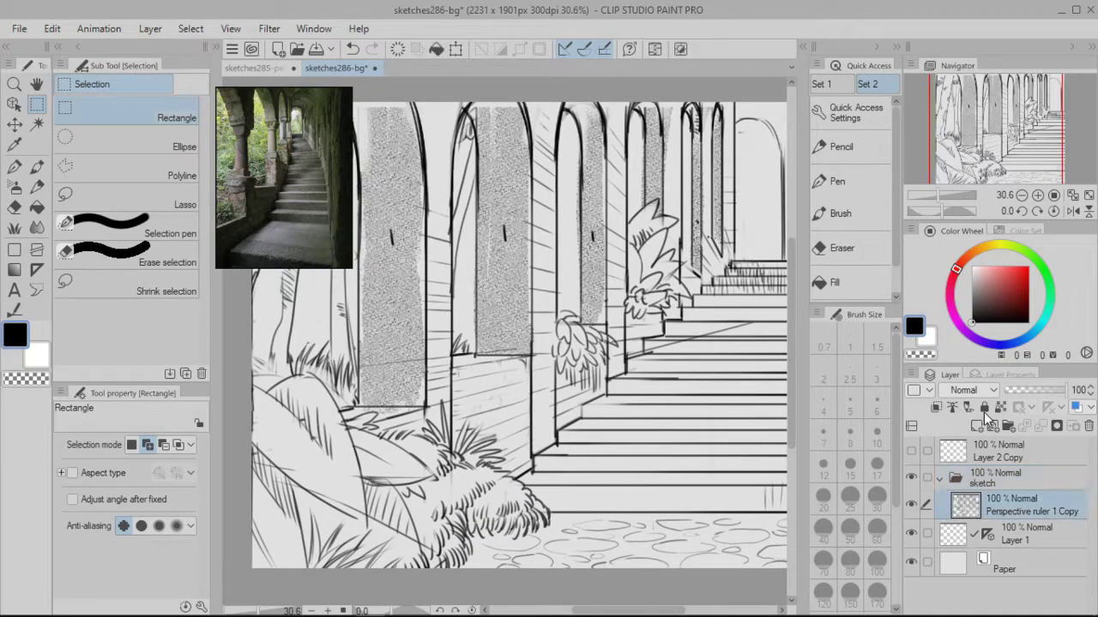
{"action": "left_click", "coordinate": [1026, 394]}
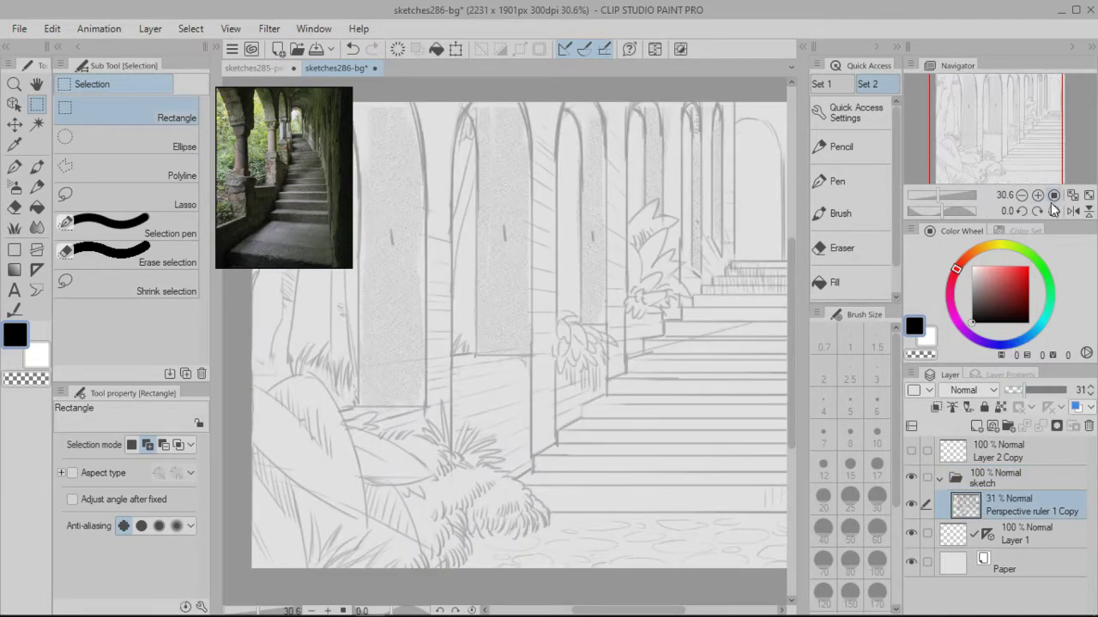
Step: Switch to the G-pen for inking the staircase
{"action": "left_click_drag", "start_coordinate": [1027, 170], "coordinate": [972, 143]}
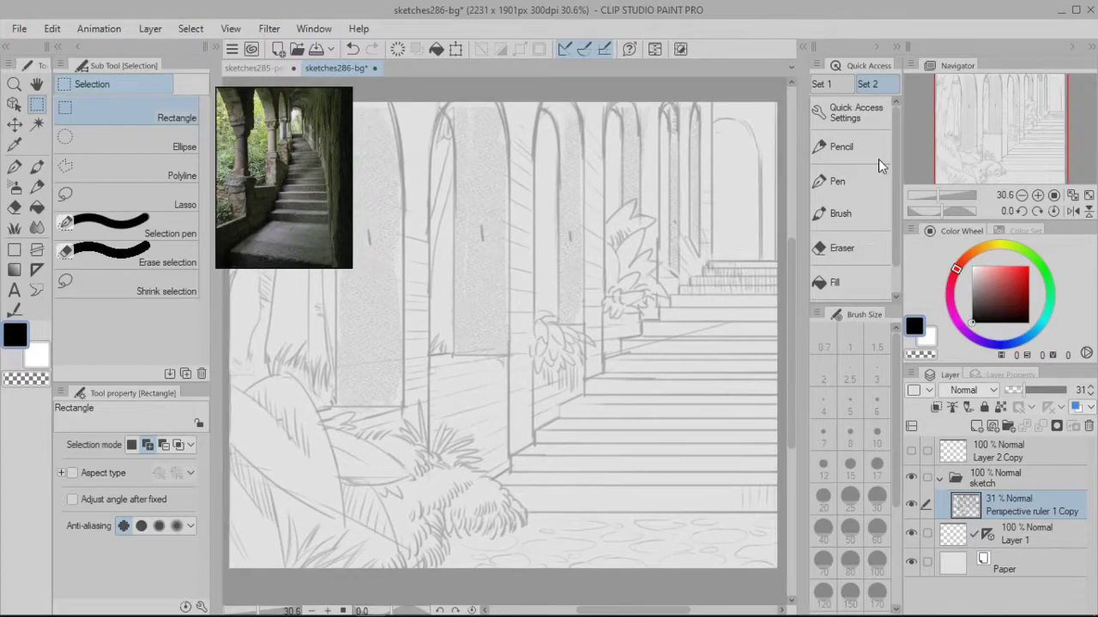
{"action": "left_click", "coordinate": [44, 166]}
{"action": "left_click", "coordinate": [14, 166]}
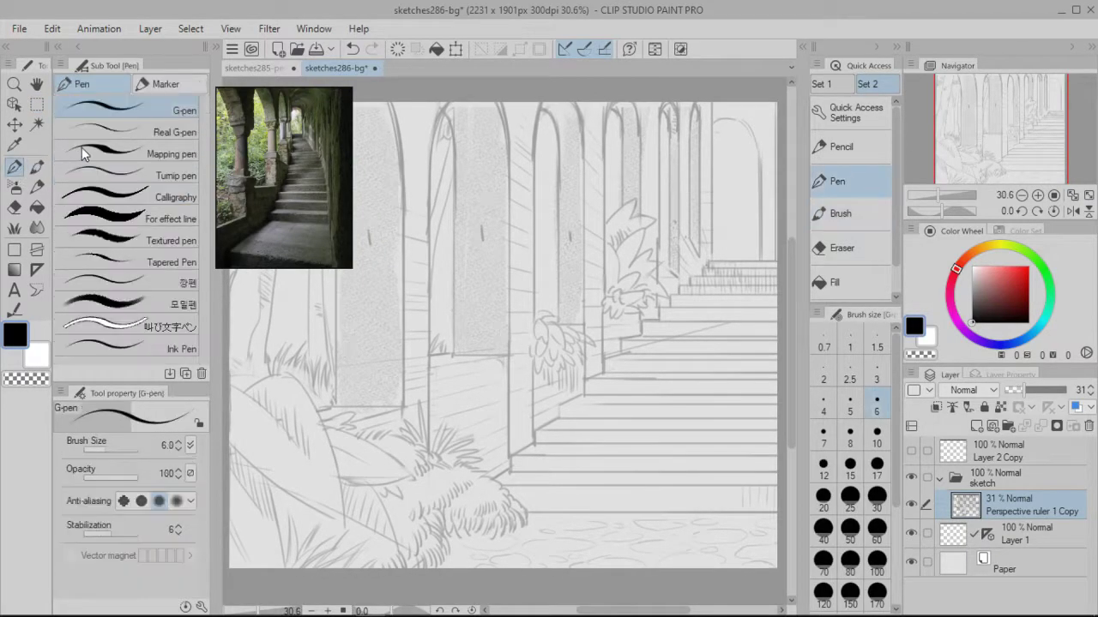
{"action": "mouse_move", "coordinate": [988, 140]}
{"action": "left_mouse_down"}
{"action": "mouse_move", "coordinate": [975, 141]}
{"action": "mouse_move", "coordinate": [991, 138]}
{"action": "left_mouse_up"}
{"action": "left_click_drag", "start_coordinate": [939, 195], "coordinate": [941, 175]}
{"action": "mouse_move", "coordinate": [968, 144]}
{"action": "left_mouse_down"}
{"action": "mouse_move", "coordinate": [935, 146]}
{"action": "mouse_move", "coordinate": [941, 195]}
{"action": "left_mouse_up"}
{"action": "mouse_move", "coordinate": [958, 155]}
{"action": "left_mouse_down"}
{"action": "mouse_move", "coordinate": [966, 114]}
{"action": "mouse_move", "coordinate": [963, 140]}
{"action": "mouse_move", "coordinate": [949, 142]}
{"action": "mouse_move", "coordinate": [965, 144]}
{"action": "mouse_move", "coordinate": [977, 130]}
{"action": "mouse_move", "coordinate": [997, 136]}
{"action": "left_mouse_up"}
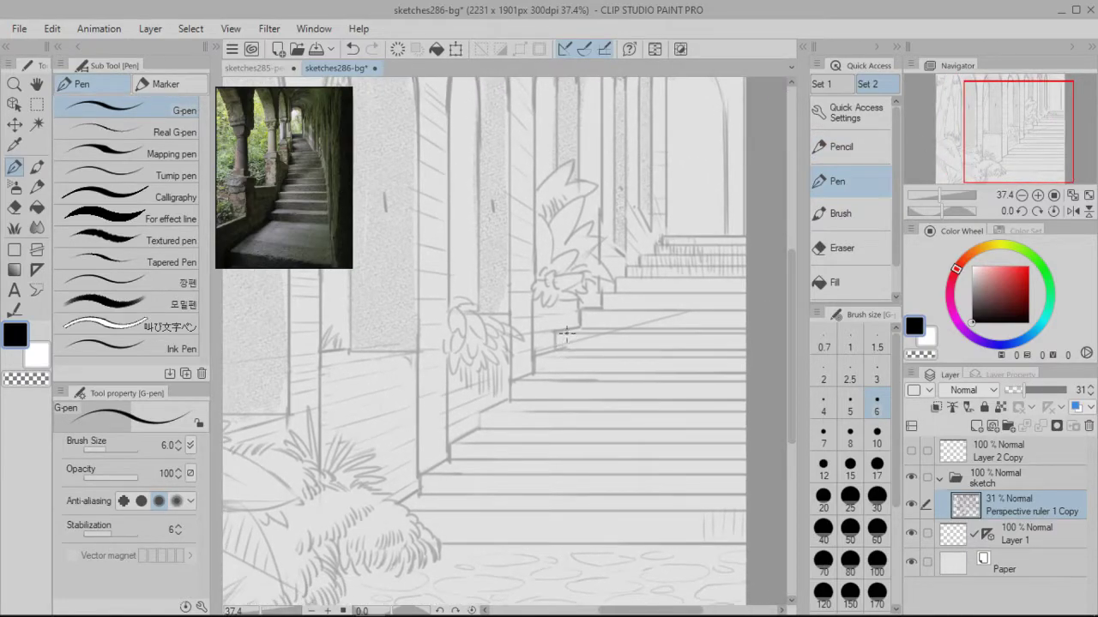
Step: Try a G-pen line across one of the upper stair treads, and undo it
{"action": "left_click_drag", "start_coordinate": [566, 333], "coordinate": [762, 346]}
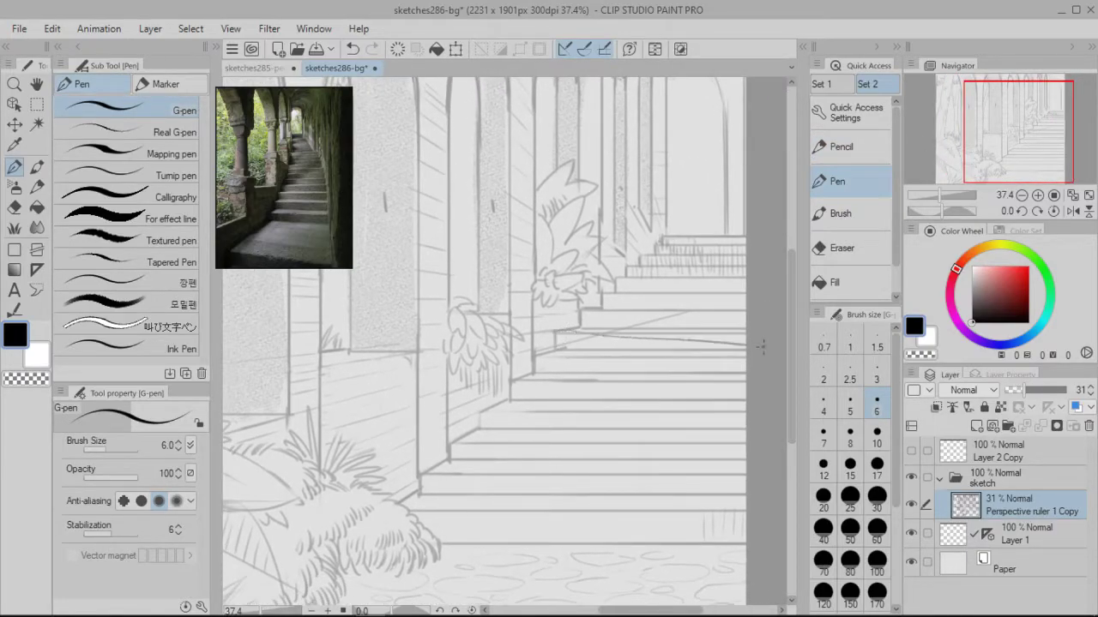
{"action": "key", "text": "ctrl+z"}
Step: Select Layer 2 Copy and turn on its visibility to show the standing figure atop the stairs
{"action": "left_click", "coordinate": [971, 454]}
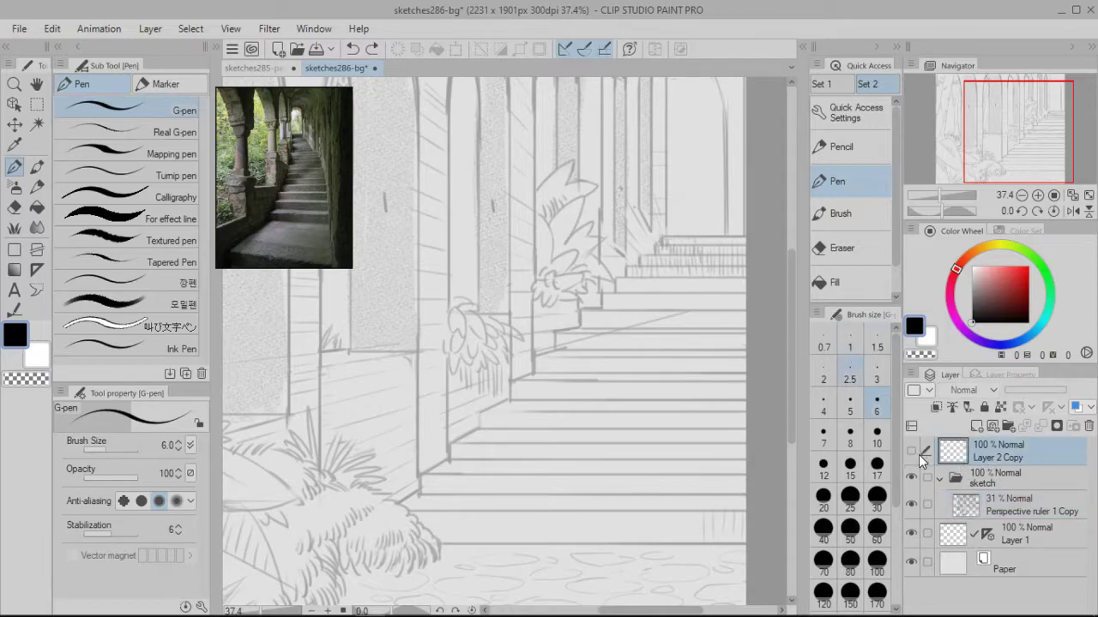
{"action": "left_click", "coordinate": [910, 454]}
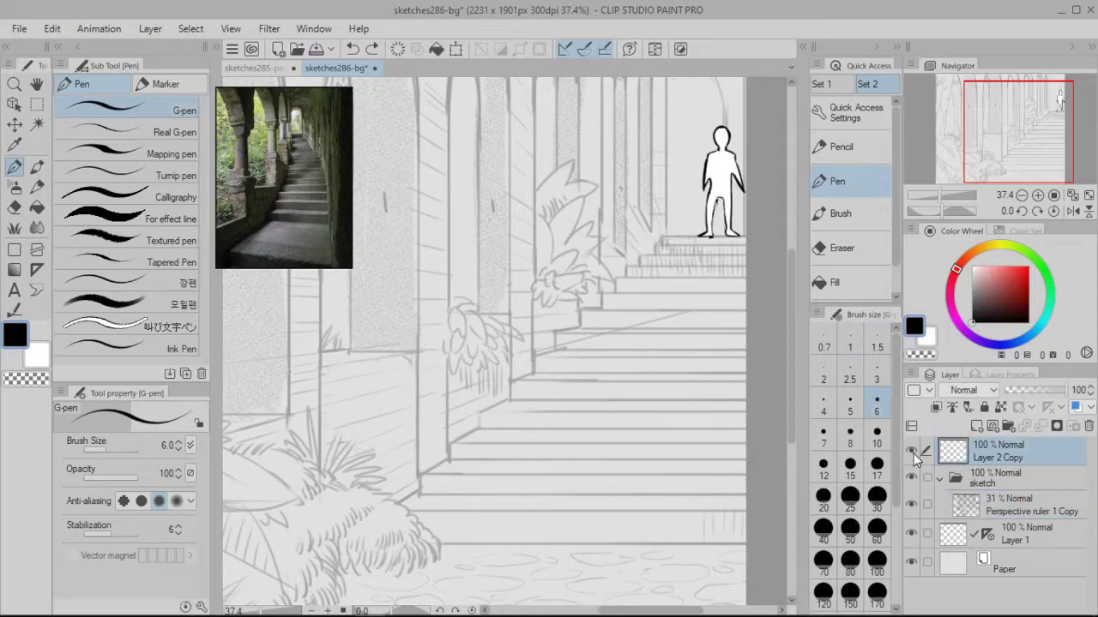
{"action": "left_click_drag", "start_coordinate": [934, 197], "coordinate": [933, 196]}
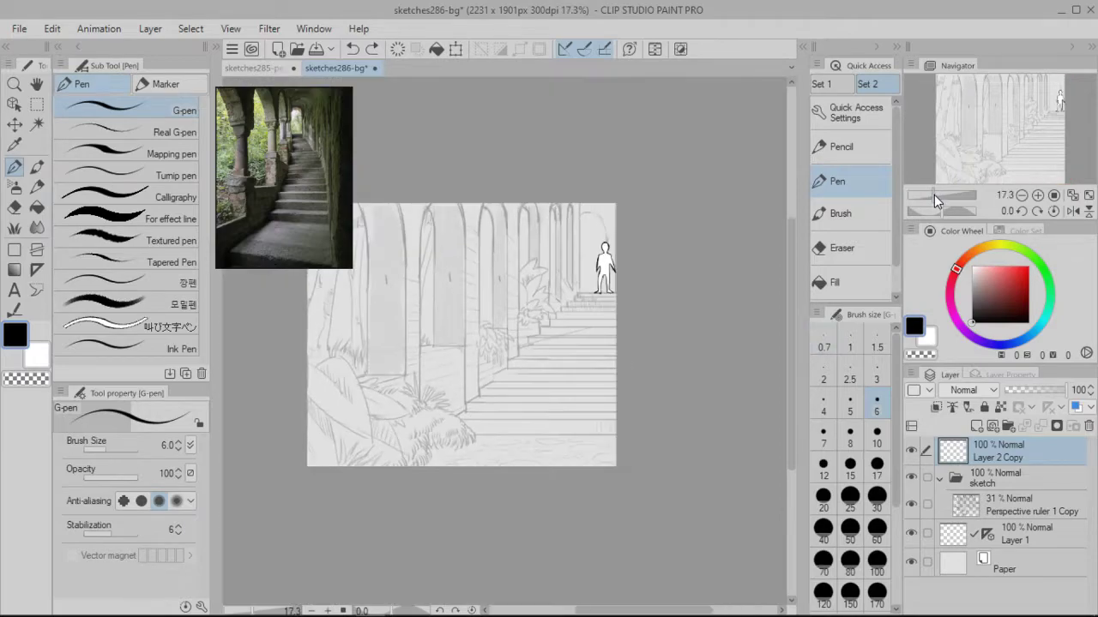
{"action": "mouse_move", "coordinate": [967, 158]}
{"action": "left_mouse_down"}
{"action": "mouse_move", "coordinate": [947, 163]}
{"action": "mouse_move", "coordinate": [934, 195]}
{"action": "mouse_move", "coordinate": [960, 150]}
{"action": "left_mouse_up"}
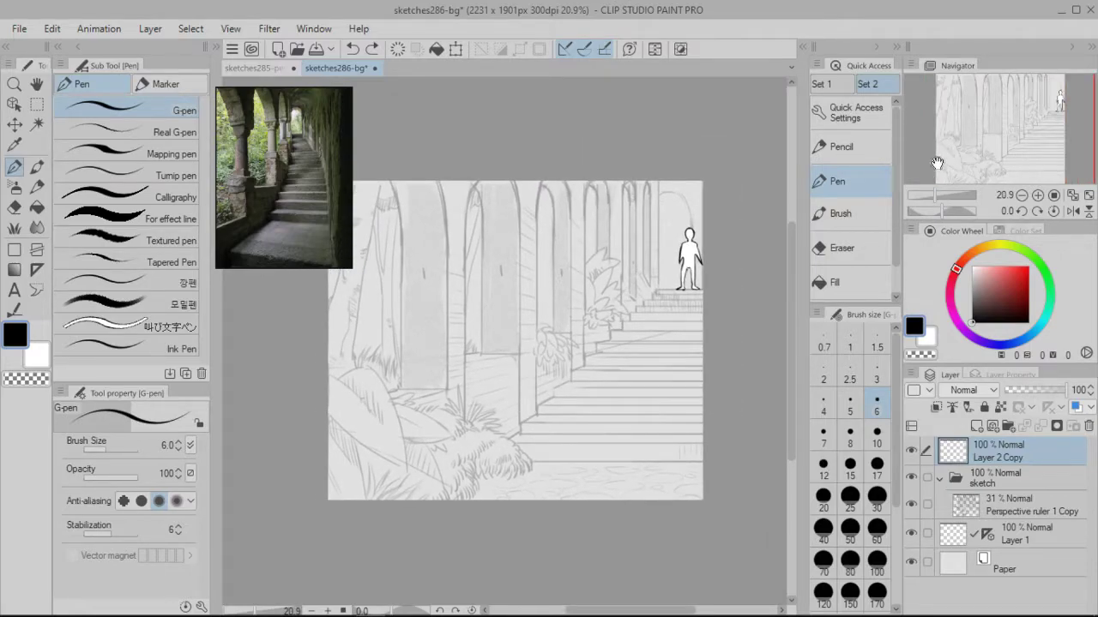
{"action": "left_click_drag", "start_coordinate": [933, 196], "coordinate": [934, 192]}
{"action": "left_click_drag", "start_coordinate": [958, 149], "coordinate": [963, 149]}
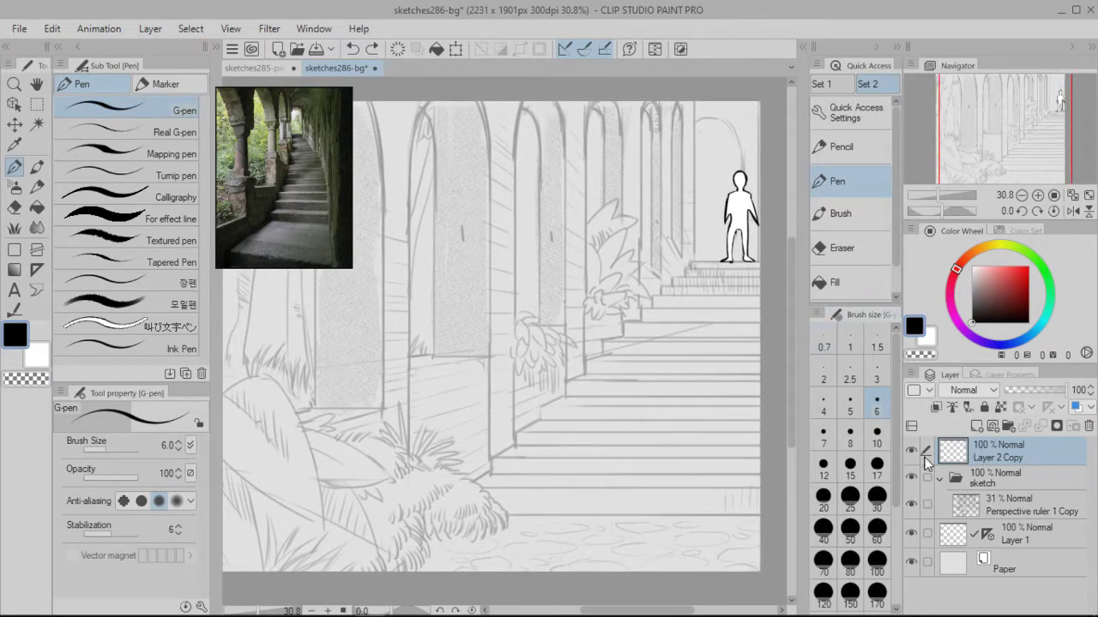
Step: Create a new raster layer above the hidden Layer 2 Copy and rename it lines
{"action": "left_click", "coordinate": [976, 427]}
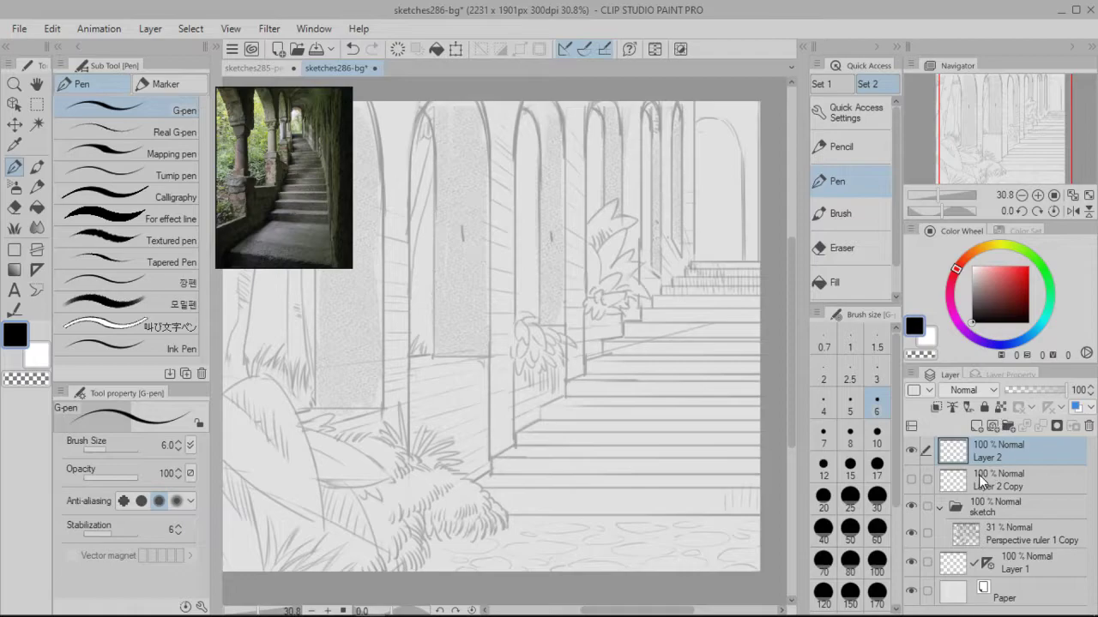
{"action": "double_click", "coordinate": [993, 460]}
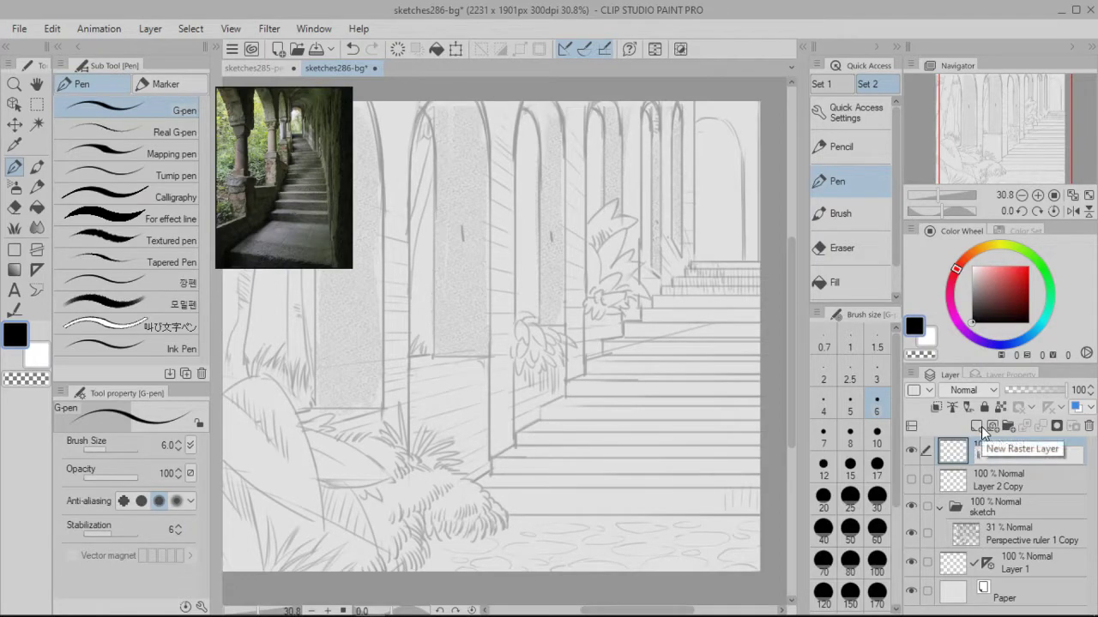
{"action": "key", "text": "Return"}
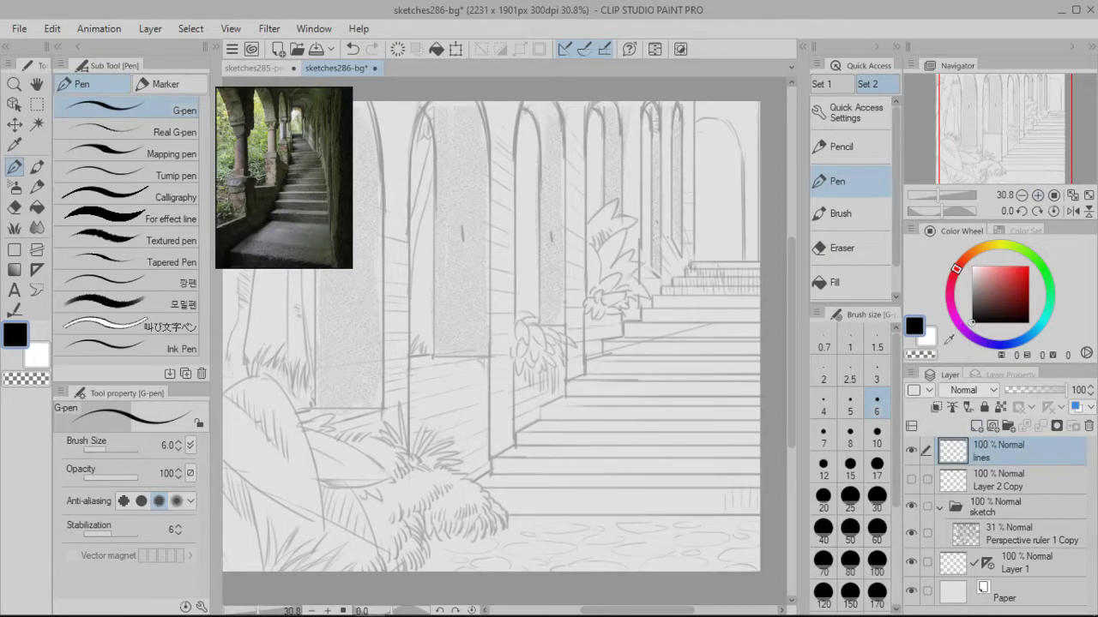
Step: Try a size 6 G-pen line along a stair tread, and undo it
{"action": "left_click", "coordinate": [1003, 148]}
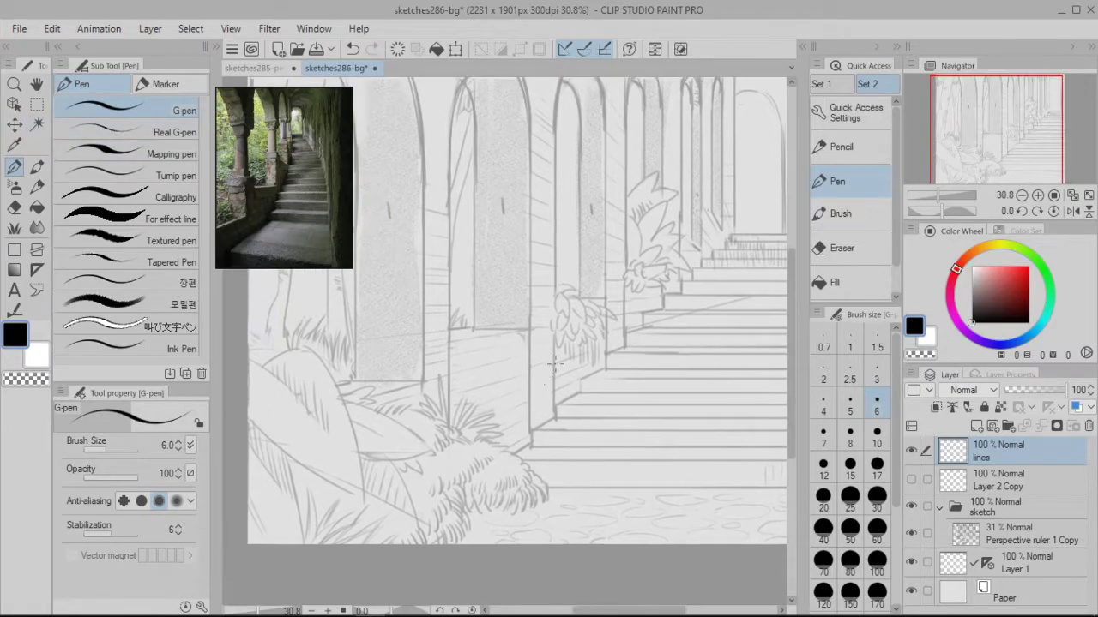
{"action": "left_click_drag", "start_coordinate": [974, 142], "coordinate": [983, 141]}
{"action": "left_click_drag", "start_coordinate": [541, 382], "coordinate": [718, 387]}
{"action": "key", "text": "ctrl+z"}
Step: Set the G-pen size to 8 and try lines along a stair tread and a vertical pillar edge, undoing them
{"action": "left_click", "coordinate": [849, 443]}
{"action": "mouse_move", "coordinate": [544, 383]}
{"action": "left_mouse_down"}
{"action": "mouse_move", "coordinate": [543, 395]}
{"action": "mouse_move", "coordinate": [775, 379]}
{"action": "left_mouse_up"}
{"action": "key", "text": "ctrl+z"}
{"action": "left_click_drag", "start_coordinate": [544, 384], "coordinate": [765, 388]}
{"action": "key", "text": "ctrl+z"}
{"action": "key", "text": "ctrl+z"}
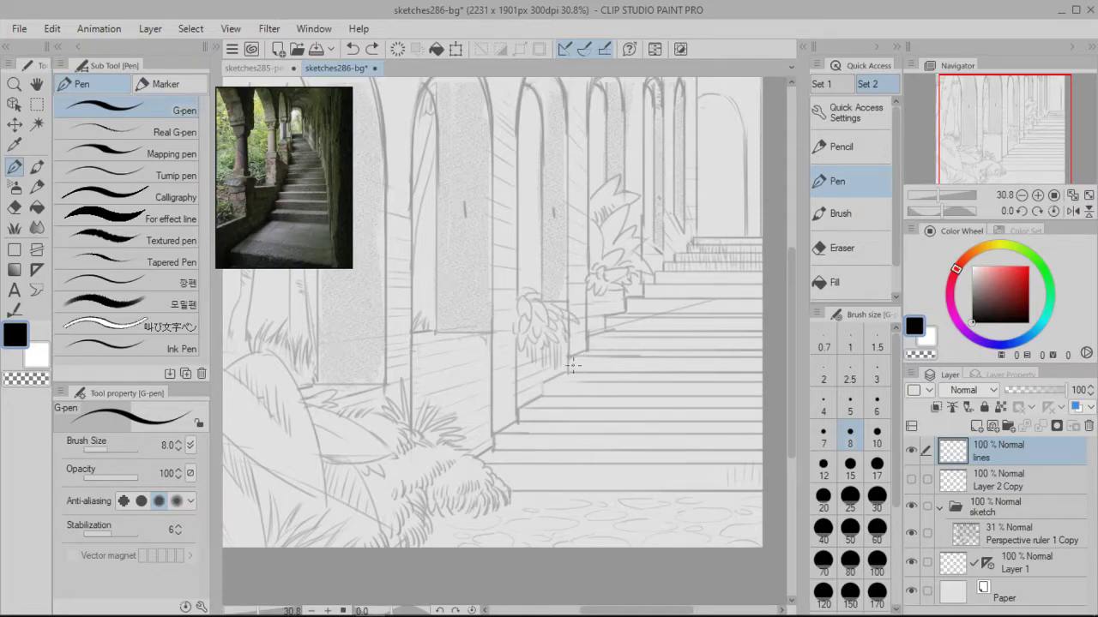
{"action": "left_click_drag", "start_coordinate": [565, 369], "coordinate": [567, 312]}
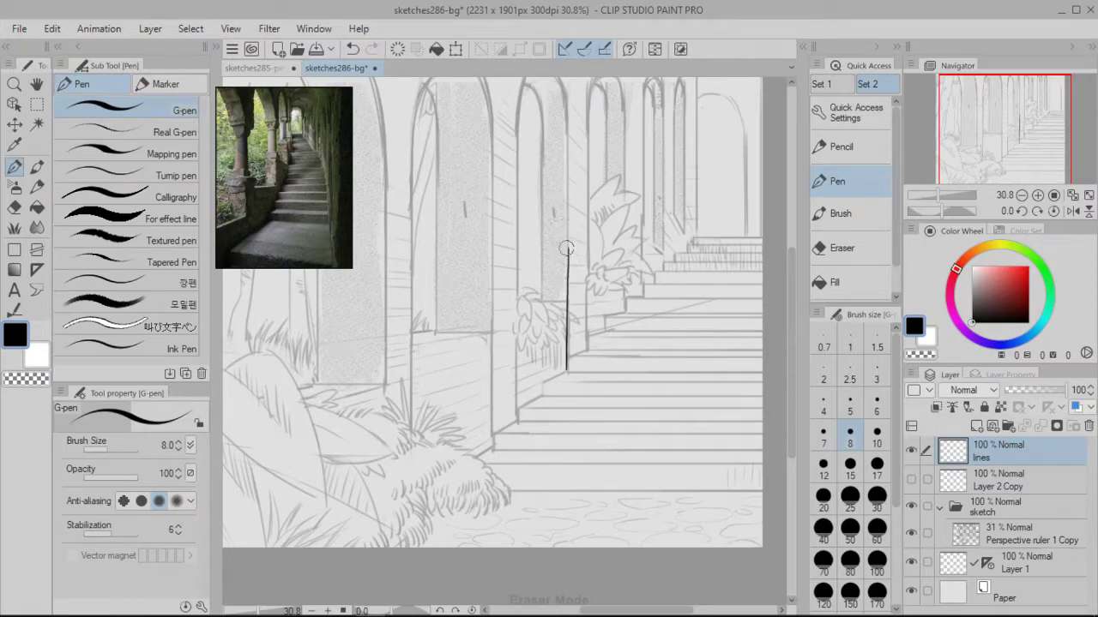
{"action": "key", "text": "ctrl+z"}
Step: Ink the outline and midrib of the large foreground leaf with the size 8 G-pen
{"action": "left_click_drag", "start_coordinate": [1015, 136], "coordinate": [944, 145]}
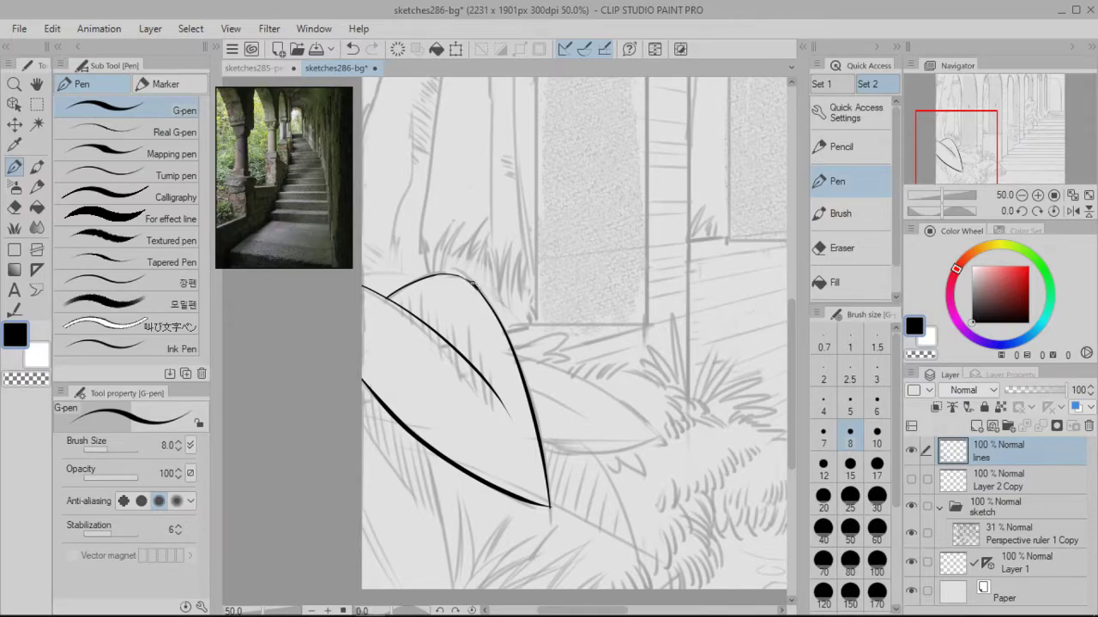
{"action": "left_click_drag", "start_coordinate": [949, 141], "coordinate": [954, 135]}
{"action": "left_click_drag", "start_coordinate": [936, 197], "coordinate": [936, 196]}
{"action": "left_click_drag", "start_coordinate": [965, 139], "coordinate": [972, 138]}
{"action": "scroll", "coordinate": [937, 194], "scroll_direction": "up", "scroll_amount": 3}
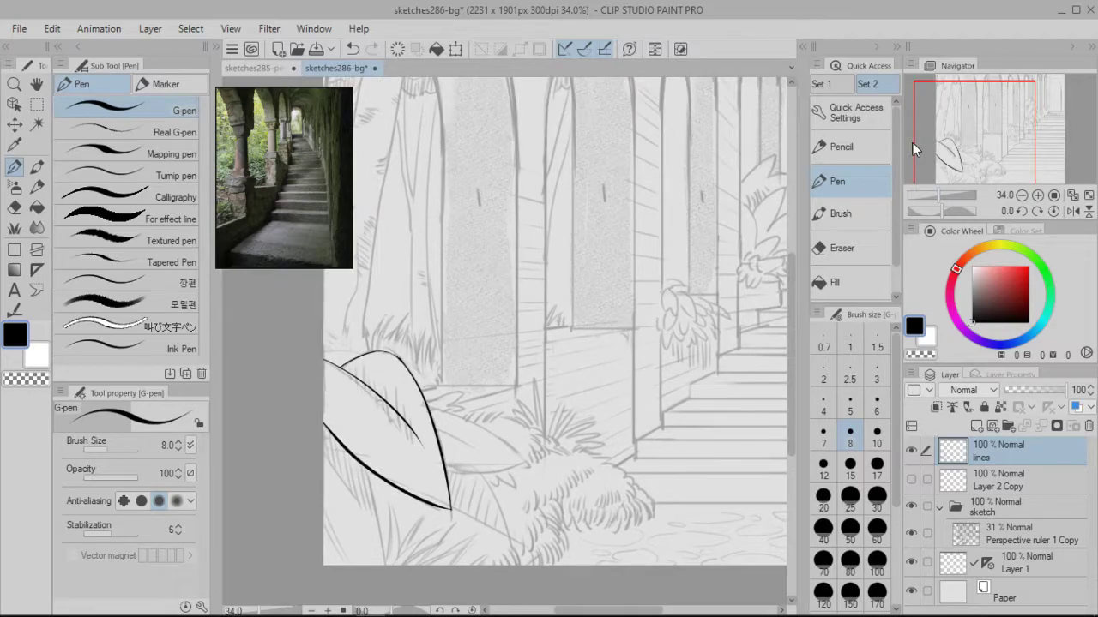
{"action": "left_click_drag", "start_coordinate": [969, 137], "coordinate": [959, 140]}
{"action": "left_click_drag", "start_coordinate": [938, 198], "coordinate": [944, 198]}
{"action": "mouse_move", "coordinate": [959, 150]}
{"action": "left_mouse_down"}
{"action": "mouse_move", "coordinate": [951, 159]}
{"action": "mouse_move", "coordinate": [954, 141]}
{"action": "mouse_move", "coordinate": [950, 162]}
{"action": "left_mouse_up"}
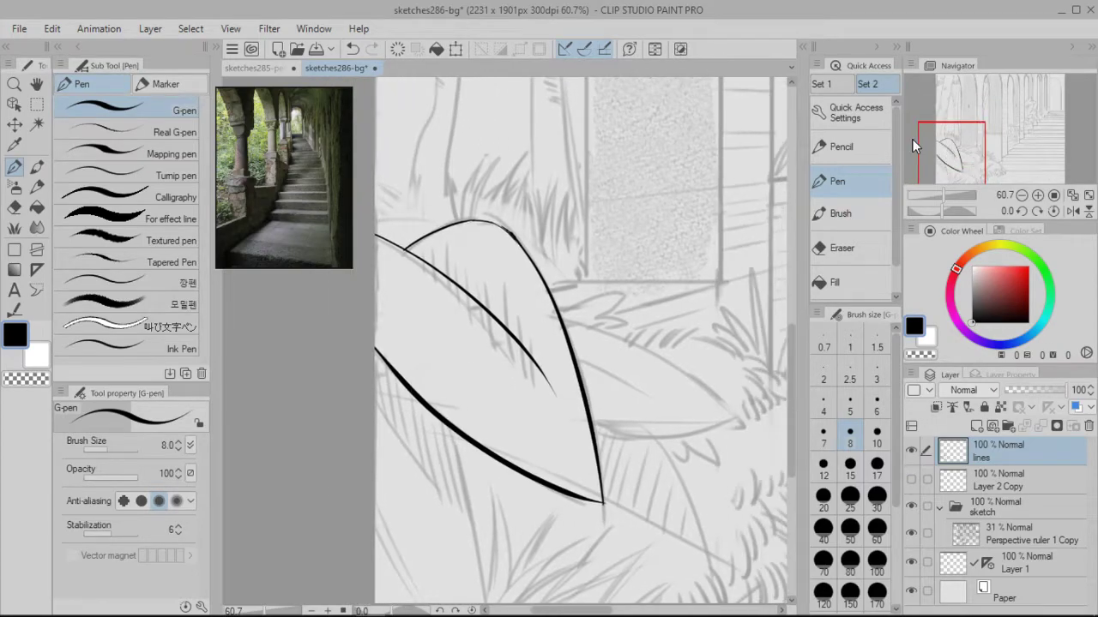
Step: Ink the smaller leaves around the large leaf, with hatched shadows and grass blades below them
{"action": "left_click", "coordinate": [876, 410]}
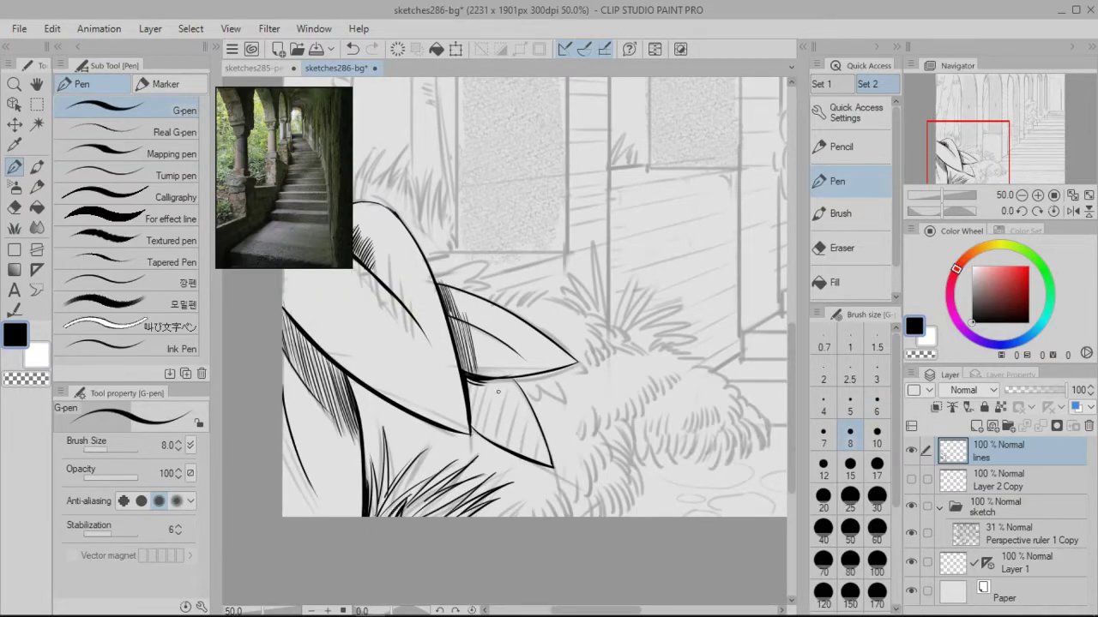
{"action": "left_click_drag", "start_coordinate": [963, 151], "coordinate": [948, 173]}
{"action": "left_click", "coordinate": [876, 186]}
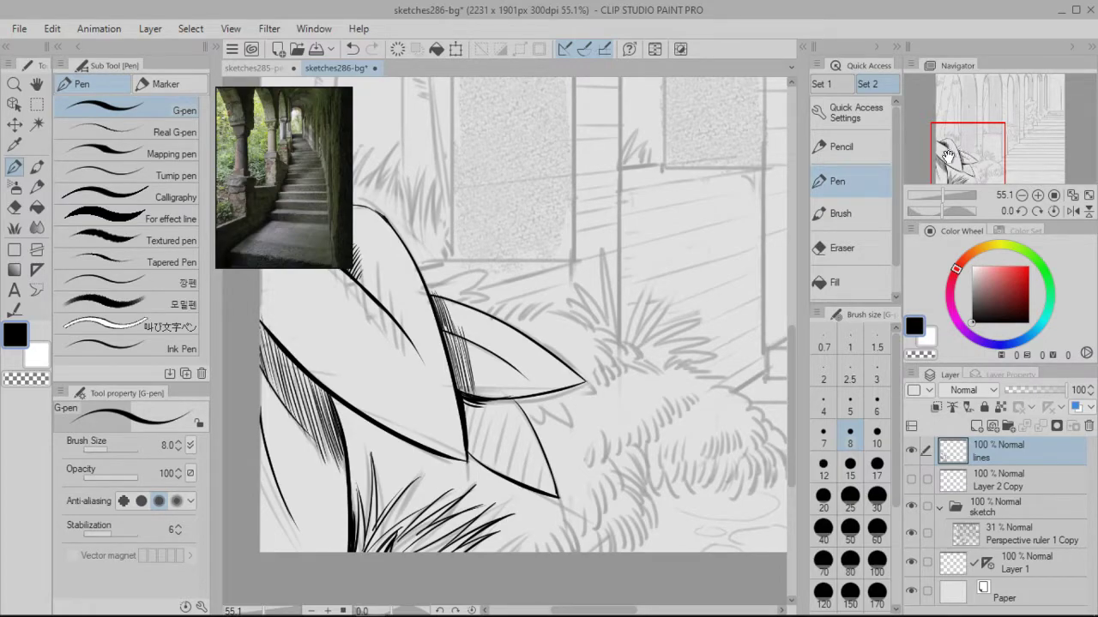
Step: Ink the edge of the rounded bush beside the leaves and its inner foliage with short tufted strokes
{"action": "left_click_drag", "start_coordinate": [946, 149], "coordinate": [987, 162]}
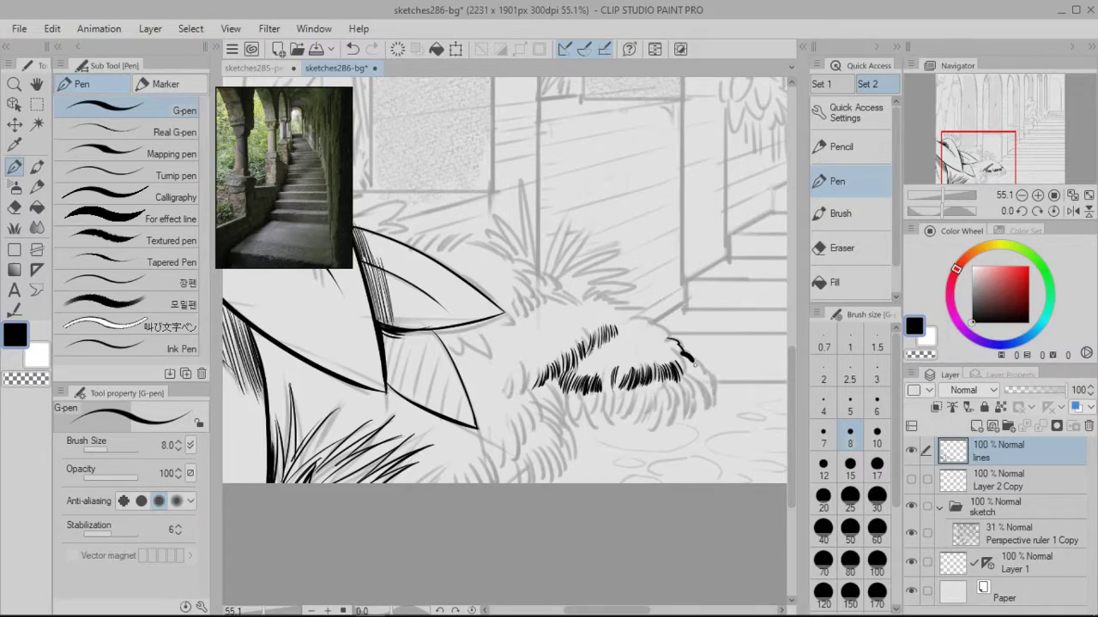
{"action": "mouse_move", "coordinate": [694, 361]}
{"action": "left_mouse_down"}
{"action": "mouse_move", "coordinate": [710, 382]}
{"action": "mouse_move", "coordinate": [703, 406]}
{"action": "left_mouse_up"}
{"action": "mouse_move", "coordinate": [707, 382]}
{"action": "left_mouse_down"}
{"action": "mouse_move", "coordinate": [692, 412]}
{"action": "mouse_move", "coordinate": [694, 396]}
{"action": "left_mouse_up"}
{"action": "mouse_move", "coordinate": [564, 375]}
{"action": "left_mouse_down"}
{"action": "mouse_move", "coordinate": [549, 413]}
{"action": "mouse_move", "coordinate": [580, 441]}
{"action": "left_mouse_up"}
{"action": "key", "text": "ctrl+z"}
{"action": "key", "text": "ctrl+minus"}
{"action": "key", "text": "e"}
{"action": "scroll", "coordinate": [478, 214], "scroll_direction": "up", "scroll_amount": 2}
{"action": "key", "text": "p"}
{"action": "mouse_move", "coordinate": [577, 393]}
{"action": "left_mouse_down"}
{"action": "mouse_move", "coordinate": [569, 459]}
{"action": "mouse_move", "coordinate": [549, 434]}
{"action": "left_mouse_up"}
{"action": "left_click_drag", "start_coordinate": [554, 420], "coordinate": [533, 459]}
{"action": "left_click_drag", "start_coordinate": [566, 366], "coordinate": [537, 405]}
Step: Extend the bush inking with more short tufts along its upper contour, lower edge and the side near the leaves
{"action": "mouse_move", "coordinate": [684, 342]}
{"action": "left_mouse_down"}
{"action": "mouse_move", "coordinate": [641, 318]}
{"action": "mouse_move", "coordinate": [651, 303]}
{"action": "left_mouse_up"}
{"action": "left_click_drag", "start_coordinate": [601, 294], "coordinate": [642, 288]}
{"action": "left_click_drag", "start_coordinate": [621, 304], "coordinate": [606, 313]}
{"action": "scroll", "coordinate": [613, 308], "scroll_direction": "up", "scroll_amount": 1}
{"action": "left_click_drag", "start_coordinate": [605, 359], "coordinate": [628, 381]}
{"action": "mouse_move", "coordinate": [638, 359]}
{"action": "left_mouse_down"}
{"action": "mouse_move", "coordinate": [619, 384]}
{"action": "mouse_move", "coordinate": [674, 411]}
{"action": "left_mouse_up"}
{"action": "left_click_drag", "start_coordinate": [586, 405], "coordinate": [569, 433]}
{"action": "left_click_drag", "start_coordinate": [489, 331], "coordinate": [496, 355]}
{"action": "left_click_drag", "start_coordinate": [497, 354], "coordinate": [482, 345]}
{"action": "left_click_drag", "start_coordinate": [548, 307], "coordinate": [520, 322]}
{"action": "scroll", "coordinate": [510, 355], "scroll_direction": "down", "scroll_amount": 3}
{"action": "left_click_drag", "start_coordinate": [568, 396], "coordinate": [583, 407]}
{"action": "left_click_drag", "start_coordinate": [609, 396], "coordinate": [595, 404]}
{"action": "mouse_move", "coordinate": [591, 378]}
{"action": "left_mouse_down"}
{"action": "mouse_move", "coordinate": [638, 418]}
{"action": "mouse_move", "coordinate": [606, 427]}
{"action": "left_mouse_up"}
Step: Fill the gap beneath the large leaf in the corner with black using brush size 30, and thicken the leaf's lower edge
{"action": "left_click_drag", "start_coordinate": [397, 473], "coordinate": [439, 432]}
{"action": "mouse_move", "coordinate": [379, 462]}
{"action": "left_mouse_down"}
{"action": "mouse_move", "coordinate": [372, 420]}
{"action": "mouse_move", "coordinate": [380, 481]}
{"action": "left_mouse_up"}
{"action": "left_click", "coordinate": [876, 497]}
{"action": "left_click_drag", "start_coordinate": [300, 437], "coordinate": [319, 517]}
{"action": "left_click_drag", "start_coordinate": [298, 369], "coordinate": [352, 420]}
{"action": "mouse_move", "coordinate": [340, 408]}
{"action": "left_mouse_down"}
{"action": "mouse_move", "coordinate": [393, 448]}
{"action": "mouse_move", "coordinate": [450, 390]}
{"action": "left_mouse_up"}
Step: Ink thin curved vein lines across the inside of the large foreground leaf with the G-pen at brush size 10
{"action": "left_click", "coordinate": [877, 435]}
{"action": "scroll", "coordinate": [506, 343], "scroll_direction": "up", "scroll_amount": 4}
{"action": "left_click_drag", "start_coordinate": [477, 429], "coordinate": [477, 492]}
{"action": "left_click_drag", "start_coordinate": [411, 377], "coordinate": [538, 326]}
{"action": "left_click_drag", "start_coordinate": [529, 318], "coordinate": [531, 396]}
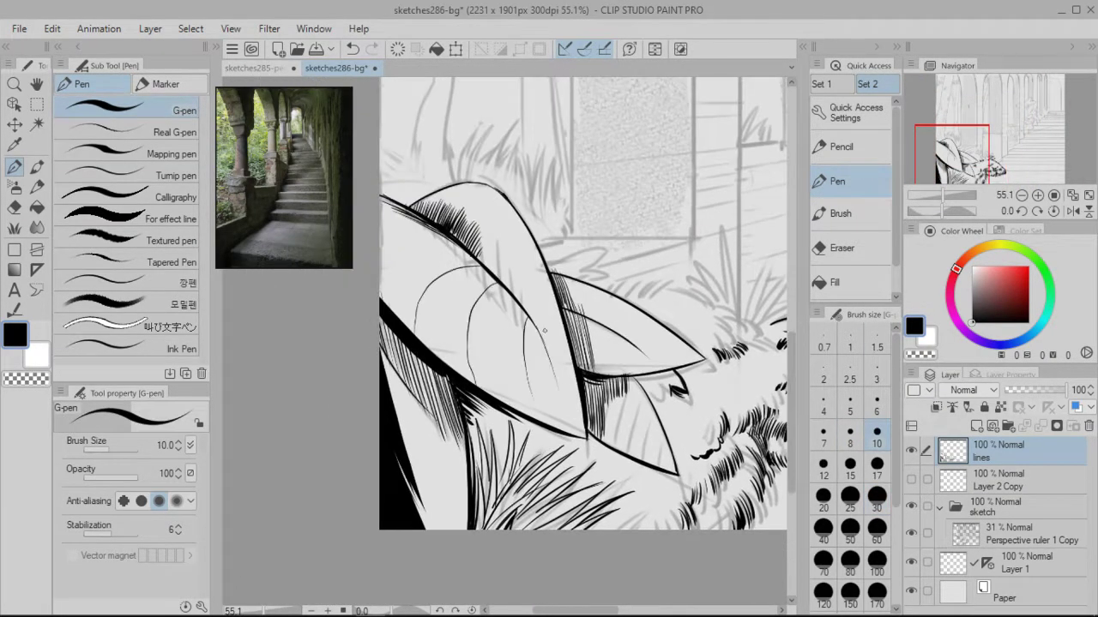
Step: Ink further curved veins inside the large leaf and carry the vein lines onto the smaller leaves beside it
{"action": "left_click_drag", "start_coordinate": [441, 232], "coordinate": [383, 267]}
{"action": "left_click_drag", "start_coordinate": [518, 229], "coordinate": [482, 259]}
{"action": "left_click_drag", "start_coordinate": [528, 364], "coordinate": [547, 417]}
{"action": "scroll", "coordinate": [505, 341], "scroll_direction": "down", "scroll_amount": 2}
{"action": "left_click_drag", "start_coordinate": [589, 325], "coordinate": [580, 367]}
{"action": "left_click_drag", "start_coordinate": [592, 379], "coordinate": [630, 433]}
{"action": "left_click_drag", "start_coordinate": [523, 328], "coordinate": [519, 396]}
{"action": "mouse_move", "coordinate": [525, 285]}
{"action": "left_mouse_down"}
{"action": "mouse_move", "coordinate": [505, 248]}
{"action": "mouse_move", "coordinate": [485, 274]}
{"action": "left_mouse_up"}
Step: Add thin secondary veins and fine surface lines branching across the foreground leaves
{"action": "left_click_drag", "start_coordinate": [476, 279], "coordinate": [430, 326]}
{"action": "left_click_drag", "start_coordinate": [439, 251], "coordinate": [401, 247]}
{"action": "left_click_drag", "start_coordinate": [513, 304], "coordinate": [534, 314]}
{"action": "mouse_move", "coordinate": [583, 360]}
{"action": "left_mouse_down"}
{"action": "mouse_move", "coordinate": [466, 323]}
{"action": "mouse_move", "coordinate": [499, 284]}
{"action": "left_mouse_up"}
{"action": "left_click_drag", "start_coordinate": [390, 332], "coordinate": [397, 411]}
{"action": "mouse_move", "coordinate": [430, 403]}
{"action": "left_mouse_down"}
{"action": "mouse_move", "coordinate": [422, 420]}
{"action": "mouse_move", "coordinate": [453, 392]}
{"action": "left_mouse_up"}
{"action": "mouse_move", "coordinate": [561, 403]}
{"action": "left_mouse_down"}
{"action": "mouse_move", "coordinate": [549, 419]}
{"action": "mouse_move", "coordinate": [584, 414]}
{"action": "left_mouse_up"}
Step: Add hatching and grass strokes around and between the foreground leaves
{"action": "scroll", "coordinate": [504, 341], "scroll_direction": "down", "scroll_amount": 2}
{"action": "mouse_move", "coordinate": [515, 361]}
{"action": "left_mouse_down"}
{"action": "mouse_move", "coordinate": [501, 472]}
{"action": "mouse_move", "coordinate": [504, 432]}
{"action": "left_mouse_up"}
{"action": "left_click_drag", "start_coordinate": [394, 410], "coordinate": [377, 466]}
{"action": "left_click_drag", "start_coordinate": [366, 426], "coordinate": [383, 474]}
{"action": "mouse_move", "coordinate": [505, 369]}
{"action": "left_mouse_down"}
{"action": "mouse_move", "coordinate": [508, 422]}
{"action": "mouse_move", "coordinate": [507, 329]}
{"action": "left_mouse_up"}
{"action": "left_click_drag", "start_coordinate": [346, 299], "coordinate": [389, 343]}
{"action": "left_click_drag", "start_coordinate": [504, 343], "coordinate": [509, 371]}
{"action": "left_click_drag", "start_coordinate": [363, 386], "coordinate": [380, 418]}
{"action": "left_click_drag", "start_coordinate": [357, 360], "coordinate": [389, 421]}
{"action": "left_click_drag", "start_coordinate": [429, 400], "coordinate": [416, 447]}
{"action": "left_click_drag", "start_coordinate": [505, 415], "coordinate": [516, 428]}
{"action": "mouse_move", "coordinate": [554, 394]}
{"action": "left_mouse_down"}
{"action": "mouse_move", "coordinate": [558, 404]}
{"action": "mouse_move", "coordinate": [521, 429]}
{"action": "left_mouse_up"}
{"action": "mouse_move", "coordinate": [497, 410]}
{"action": "left_mouse_down"}
{"action": "mouse_move", "coordinate": [503, 427]}
{"action": "mouse_move", "coordinate": [547, 441]}
{"action": "left_mouse_up"}
Step: Ink grass tufts and small pointed leaves behind the large foreground leaves
{"action": "scroll", "coordinate": [515, 378], "scroll_direction": "down", "scroll_amount": 2}
{"action": "scroll", "coordinate": [514, 377], "scroll_direction": "up", "scroll_amount": 3}
{"action": "mouse_move", "coordinate": [543, 364]}
{"action": "left_mouse_down"}
{"action": "mouse_move", "coordinate": [574, 316]}
{"action": "mouse_move", "coordinate": [518, 276]}
{"action": "left_mouse_up"}
{"action": "mouse_move", "coordinate": [520, 347]}
{"action": "left_mouse_down"}
{"action": "mouse_move", "coordinate": [486, 302]}
{"action": "mouse_move", "coordinate": [439, 335]}
{"action": "left_mouse_up"}
{"action": "mouse_move", "coordinate": [421, 329]}
{"action": "left_mouse_down"}
{"action": "mouse_move", "coordinate": [405, 334]}
{"action": "mouse_move", "coordinate": [454, 338]}
{"action": "left_mouse_up"}
{"action": "left_click_drag", "start_coordinate": [451, 330], "coordinate": [412, 348]}
{"action": "left_click_drag", "start_coordinate": [509, 362], "coordinate": [525, 376]}
{"action": "mouse_move", "coordinate": [566, 467]}
{"action": "left_mouse_down"}
{"action": "mouse_move", "coordinate": [556, 488]}
{"action": "mouse_move", "coordinate": [578, 488]}
{"action": "left_mouse_up"}
{"action": "left_click_drag", "start_coordinate": [655, 457], "coordinate": [645, 474]}
Step: Add short textured strokes along the grassy mound beside the foreground leaves
{"action": "mouse_move", "coordinate": [942, 197]}
{"action": "left_mouse_down"}
{"action": "mouse_move", "coordinate": [933, 202]}
{"action": "mouse_move", "coordinate": [941, 198]}
{"action": "left_mouse_up"}
{"action": "left_click_drag", "start_coordinate": [491, 489], "coordinate": [518, 515]}
{"action": "left_click_drag", "start_coordinate": [532, 459], "coordinate": [524, 482]}
{"action": "left_click_drag", "start_coordinate": [941, 196], "coordinate": [938, 197]}
{"action": "left_click_drag", "start_coordinate": [530, 404], "coordinate": [571, 475]}
{"action": "left_click_drag", "start_coordinate": [938, 197], "coordinate": [939, 197]}
{"action": "left_click_drag", "start_coordinate": [451, 417], "coordinate": [523, 492]}
Step: Ink the outlines of the tree trunks behind the leaves and add bark marks and small knots
{"action": "left_click_drag", "start_coordinate": [493, 96], "coordinate": [451, 287]}
{"action": "left_click_drag", "start_coordinate": [459, 250], "coordinate": [447, 432]}
{"action": "left_click_drag", "start_coordinate": [446, 96], "coordinate": [398, 322]}
{"action": "left_click_drag", "start_coordinate": [424, 249], "coordinate": [427, 278]}
{"action": "left_click_drag", "start_coordinate": [461, 219], "coordinate": [456, 237]}
{"action": "left_click_drag", "start_coordinate": [443, 161], "coordinate": [459, 167]}
{"action": "mouse_move", "coordinate": [451, 284]}
{"action": "left_mouse_down"}
{"action": "mouse_move", "coordinate": [444, 301]}
{"action": "mouse_move", "coordinate": [430, 283]}
{"action": "left_mouse_up"}
{"action": "left_click_drag", "start_coordinate": [436, 304], "coordinate": [428, 412]}
{"action": "mouse_move", "coordinate": [434, 302]}
{"action": "left_mouse_down"}
{"action": "mouse_move", "coordinate": [449, 312]}
{"action": "mouse_move", "coordinate": [439, 329]}
{"action": "left_mouse_up"}
{"action": "left_click_drag", "start_coordinate": [442, 314], "coordinate": [442, 336]}
{"action": "left_click_drag", "start_coordinate": [433, 300], "coordinate": [446, 310]}
{"action": "scroll", "coordinate": [569, 469], "scroll_direction": "down", "scroll_amount": 1}
{"action": "left_click_drag", "start_coordinate": [484, 129], "coordinate": [465, 139]}
{"action": "left_click_drag", "start_coordinate": [409, 401], "coordinate": [423, 414]}
{"action": "left_click_drag", "start_coordinate": [410, 415], "coordinate": [427, 425]}
Step: Ink upright grass blades around the base of the trees
{"action": "scroll", "coordinate": [505, 340], "scroll_direction": "up", "scroll_amount": 2}
{"action": "mouse_move", "coordinate": [523, 377]}
{"action": "left_mouse_down"}
{"action": "mouse_move", "coordinate": [540, 335]}
{"action": "mouse_move", "coordinate": [530, 352]}
{"action": "left_mouse_up"}
{"action": "left_click_drag", "start_coordinate": [543, 375], "coordinate": [562, 348]}
{"action": "left_click_drag", "start_coordinate": [562, 403], "coordinate": [554, 356]}
{"action": "left_click_drag", "start_coordinate": [586, 398], "coordinate": [575, 352]}
{"action": "mouse_move", "coordinate": [595, 415]}
{"action": "left_mouse_down"}
{"action": "mouse_move", "coordinate": [590, 360]}
{"action": "mouse_move", "coordinate": [597, 375]}
{"action": "left_mouse_up"}
Step: Ink the upper ends of the tree trunks with a curved edge and short hatching
{"action": "left_click", "coordinate": [949, 107]}
{"action": "mouse_move", "coordinate": [440, 204]}
{"action": "left_mouse_down"}
{"action": "mouse_move", "coordinate": [485, 187]}
{"action": "mouse_move", "coordinate": [592, 187]}
{"action": "left_mouse_up"}
{"action": "left_click_drag", "start_coordinate": [573, 166], "coordinate": [572, 189]}
{"action": "left_click_drag", "start_coordinate": [564, 140], "coordinate": [578, 151]}
{"action": "mouse_move", "coordinate": [471, 146]}
{"action": "left_mouse_down"}
{"action": "mouse_move", "coordinate": [492, 165]}
{"action": "mouse_move", "coordinate": [444, 200]}
{"action": "left_mouse_up"}
Step: Ink the long side contours of the next tree trunk down towards the grass
{"action": "left_click", "coordinate": [949, 120]}
{"action": "scroll", "coordinate": [398, 283], "scroll_direction": "down", "scroll_amount": 2}
{"action": "left_click", "coordinate": [950, 128]}
{"action": "left_click_drag", "start_coordinate": [520, 141], "coordinate": [530, 229]}
{"action": "left_click_drag", "start_coordinate": [539, 129], "coordinate": [528, 381]}
{"action": "mouse_move", "coordinate": [554, 132]}
{"action": "left_mouse_down"}
{"action": "mouse_move", "coordinate": [542, 237]}
{"action": "mouse_move", "coordinate": [555, 395]}
{"action": "left_mouse_up"}
{"action": "left_click_drag", "start_coordinate": [536, 307], "coordinate": [534, 349]}
Step: Ink the slanted tree trunk seen through the opening between the arch columns
{"action": "left_click", "coordinate": [1088, 196]}
{"action": "left_click_drag", "start_coordinate": [936, 196], "coordinate": [942, 195]}
{"action": "left_click", "coordinate": [972, 106]}
{"action": "left_click_drag", "start_coordinate": [586, 244], "coordinate": [553, 383]}
{"action": "left_click_drag", "start_coordinate": [579, 211], "coordinate": [554, 306]}
Step: Ink the upper leaves of the hanging bush at the foot of the column beside the stairs
{"action": "left_click_drag", "start_coordinate": [942, 196], "coordinate": [938, 195]}
{"action": "left_click", "coordinate": [1003, 135]}
{"action": "mouse_move", "coordinate": [550, 282]}
{"action": "left_mouse_down"}
{"action": "mouse_move", "coordinate": [585, 321]}
{"action": "mouse_move", "coordinate": [573, 304]}
{"action": "left_mouse_up"}
{"action": "left_click_drag", "start_coordinate": [583, 321], "coordinate": [563, 321]}
{"action": "left_click_drag", "start_coordinate": [556, 302], "coordinate": [573, 314]}
{"action": "left_click_drag", "start_coordinate": [530, 290], "coordinate": [595, 314]}
Step: Extend the hanging bush with overlapping pointed leaves along its lower part
{"action": "left_click", "coordinate": [992, 131]}
{"action": "left_click_drag", "start_coordinate": [577, 337], "coordinate": [586, 349]}
{"action": "mouse_move", "coordinate": [573, 345]}
{"action": "left_mouse_down"}
{"action": "mouse_move", "coordinate": [591, 369]}
{"action": "mouse_move", "coordinate": [608, 369]}
{"action": "left_mouse_up"}
{"action": "left_click_drag", "start_coordinate": [610, 341], "coordinate": [622, 350]}
{"action": "left_click_drag", "start_coordinate": [623, 362], "coordinate": [611, 381]}
{"action": "mouse_move", "coordinate": [588, 369]}
{"action": "left_mouse_down"}
{"action": "mouse_move", "coordinate": [588, 389]}
{"action": "mouse_move", "coordinate": [578, 384]}
{"action": "left_mouse_up"}
Step: Ink the long blades of the spiky plant growing behind the grassy mound
{"action": "left_click", "coordinate": [991, 129]}
{"action": "left_click", "coordinate": [982, 131]}
{"action": "left_click_drag", "start_coordinate": [515, 451], "coordinate": [550, 403]}
Step: Ink the foliage climbing along the column above the hanging bush
{"action": "left_click", "coordinate": [1004, 126]}
{"action": "mouse_move", "coordinate": [518, 249]}
{"action": "left_mouse_down"}
{"action": "mouse_move", "coordinate": [544, 266]}
{"action": "mouse_move", "coordinate": [542, 293]}
{"action": "left_mouse_up"}
{"action": "mouse_move", "coordinate": [524, 249]}
{"action": "left_mouse_down"}
{"action": "mouse_move", "coordinate": [545, 242]}
{"action": "mouse_move", "coordinate": [564, 294]}
{"action": "left_mouse_up"}
Step: Ink the broad-leaved plant beside the upper steps, undoing one misplaced stroke and redrawing its lower leaves
{"action": "left_click", "coordinate": [998, 131]}
{"action": "left_click_drag", "start_coordinate": [631, 211], "coordinate": [666, 186]}
{"action": "mouse_move", "coordinate": [691, 206]}
{"action": "left_mouse_down"}
{"action": "mouse_move", "coordinate": [644, 236]}
{"action": "mouse_move", "coordinate": [669, 221]}
{"action": "left_mouse_up"}
{"action": "mouse_move", "coordinate": [641, 239]}
{"action": "left_mouse_down"}
{"action": "mouse_move", "coordinate": [646, 273]}
{"action": "mouse_move", "coordinate": [683, 242]}
{"action": "left_mouse_up"}
{"action": "mouse_move", "coordinate": [679, 254]}
{"action": "left_mouse_down"}
{"action": "mouse_move", "coordinate": [692, 269]}
{"action": "mouse_move", "coordinate": [680, 286]}
{"action": "left_mouse_up"}
{"action": "key", "text": "ctrl+z"}
{"action": "left_click_drag", "start_coordinate": [638, 282], "coordinate": [674, 263]}
{"action": "mouse_move", "coordinate": [648, 284]}
{"action": "left_mouse_down"}
{"action": "mouse_move", "coordinate": [625, 303]}
{"action": "mouse_move", "coordinate": [645, 317]}
{"action": "mouse_move", "coordinate": [684, 304]}
{"action": "left_mouse_up"}
Step: Add small leaf details to the hanging bush beside the stairs
{"action": "left_click", "coordinate": [938, 197]}
{"action": "left_click", "coordinate": [990, 127]}
{"action": "left_click", "coordinate": [999, 132]}
{"action": "left_click_drag", "start_coordinate": [563, 316], "coordinate": [575, 327]}
Step: Ink the jagged leafy outline of the curved hedge running down beside the stairs
{"action": "left_click", "coordinate": [1000, 136]}
{"action": "left_click", "coordinate": [985, 138]}
{"action": "mouse_move", "coordinate": [644, 343]}
{"action": "left_mouse_down"}
{"action": "mouse_move", "coordinate": [652, 352]}
{"action": "mouse_move", "coordinate": [605, 395]}
{"action": "left_mouse_up"}
{"action": "mouse_move", "coordinate": [653, 344]}
{"action": "left_mouse_down"}
{"action": "mouse_move", "coordinate": [667, 367]}
{"action": "mouse_move", "coordinate": [653, 400]}
{"action": "left_mouse_up"}
{"action": "mouse_move", "coordinate": [656, 347]}
{"action": "left_mouse_down"}
{"action": "mouse_move", "coordinate": [666, 345]}
{"action": "mouse_move", "coordinate": [671, 366]}
{"action": "left_mouse_up"}
{"action": "mouse_move", "coordinate": [595, 401]}
{"action": "left_mouse_down"}
{"action": "mouse_move", "coordinate": [577, 430]}
{"action": "mouse_move", "coordinate": [605, 435]}
{"action": "left_mouse_up"}
{"action": "mouse_move", "coordinate": [650, 399]}
{"action": "left_mouse_down"}
{"action": "mouse_move", "coordinate": [584, 431]}
{"action": "mouse_move", "coordinate": [596, 432]}
{"action": "left_mouse_up"}
Step: Ink tufted foliage at the hedge's lower end and along the adjoining edge of the grassy mound
{"action": "left_click", "coordinate": [937, 197]}
{"action": "mouse_move", "coordinate": [577, 418]}
{"action": "left_mouse_down"}
{"action": "mouse_move", "coordinate": [566, 430]}
{"action": "mouse_move", "coordinate": [551, 423]}
{"action": "left_mouse_up"}
{"action": "mouse_move", "coordinate": [590, 435]}
{"action": "left_mouse_down"}
{"action": "mouse_move", "coordinate": [613, 421]}
{"action": "mouse_move", "coordinate": [607, 434]}
{"action": "left_mouse_up"}
{"action": "left_click", "coordinate": [960, 152]}
{"action": "mouse_move", "coordinate": [960, 153]}
{"action": "left_mouse_down"}
{"action": "mouse_move", "coordinate": [966, 129]}
{"action": "mouse_move", "coordinate": [955, 132]}
{"action": "left_mouse_up"}
{"action": "left_click_drag", "start_coordinate": [560, 487], "coordinate": [600, 495]}
{"action": "left_click_drag", "start_coordinate": [961, 132], "coordinate": [973, 142]}
{"action": "mouse_move", "coordinate": [574, 461]}
{"action": "left_mouse_down"}
{"action": "mouse_move", "coordinate": [518, 477]}
{"action": "mouse_move", "coordinate": [625, 457]}
{"action": "mouse_move", "coordinate": [610, 471]}
{"action": "left_mouse_up"}
Step: Ink the flat rounded cobblestones across the path at the foot of the stairs
{"action": "left_click", "coordinate": [942, 197]}
{"action": "left_click_drag", "start_coordinate": [963, 140], "coordinate": [987, 163]}
{"action": "left_click", "coordinate": [940, 197]}
{"action": "left_click_drag", "start_coordinate": [562, 390], "coordinate": [642, 389]}
{"action": "left_click_drag", "start_coordinate": [585, 412], "coordinate": [679, 403]}
{"action": "left_click_drag", "start_coordinate": [699, 394], "coordinate": [752, 387]}
{"action": "left_click_drag", "start_coordinate": [677, 416], "coordinate": [752, 406]}
{"action": "mouse_move", "coordinate": [636, 375]}
{"action": "left_mouse_down"}
{"action": "mouse_move", "coordinate": [717, 375]}
{"action": "mouse_move", "coordinate": [752, 354]}
{"action": "left_mouse_up"}
{"action": "left_click", "coordinate": [932, 196]}
{"action": "left_click", "coordinate": [939, 196]}
{"action": "left_click_drag", "start_coordinate": [547, 355], "coordinate": [604, 357]}
{"action": "left_click_drag", "start_coordinate": [513, 389], "coordinate": [554, 390]}
Step: Save the background drawing
{"action": "left_click", "coordinate": [934, 196]}
{"action": "left_click_drag", "start_coordinate": [1019, 168], "coordinate": [984, 133]}
{"action": "key", "text": "ctrl+s"}
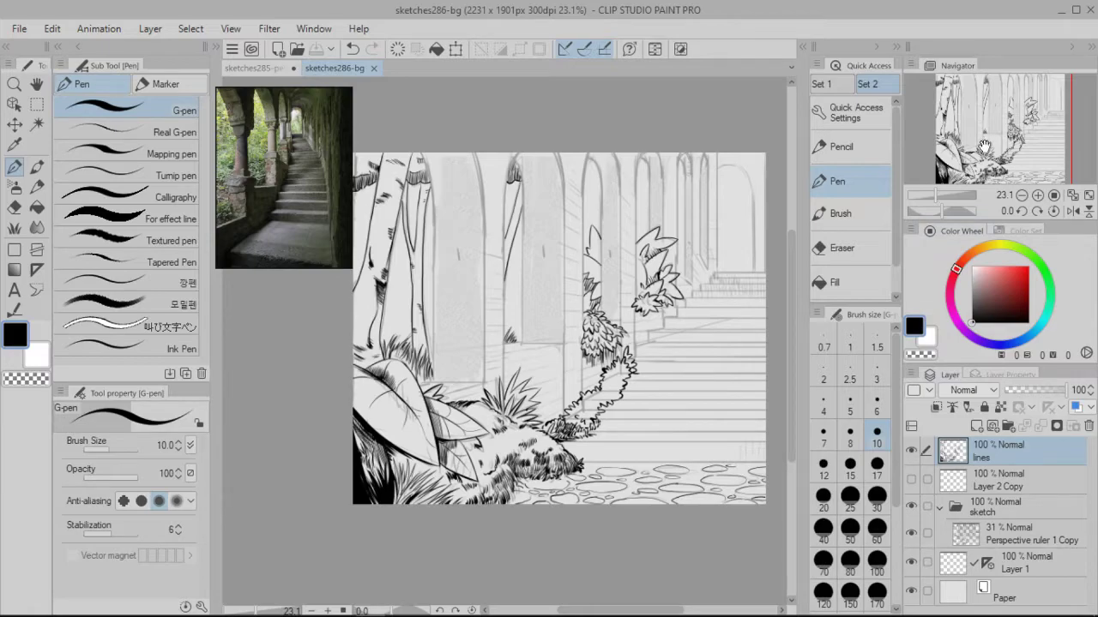
Step: Circle the curved hedge with a rough oval stroke and undo it
{"action": "scroll", "coordinate": [937, 196], "scroll_direction": "up", "scroll_amount": 1}
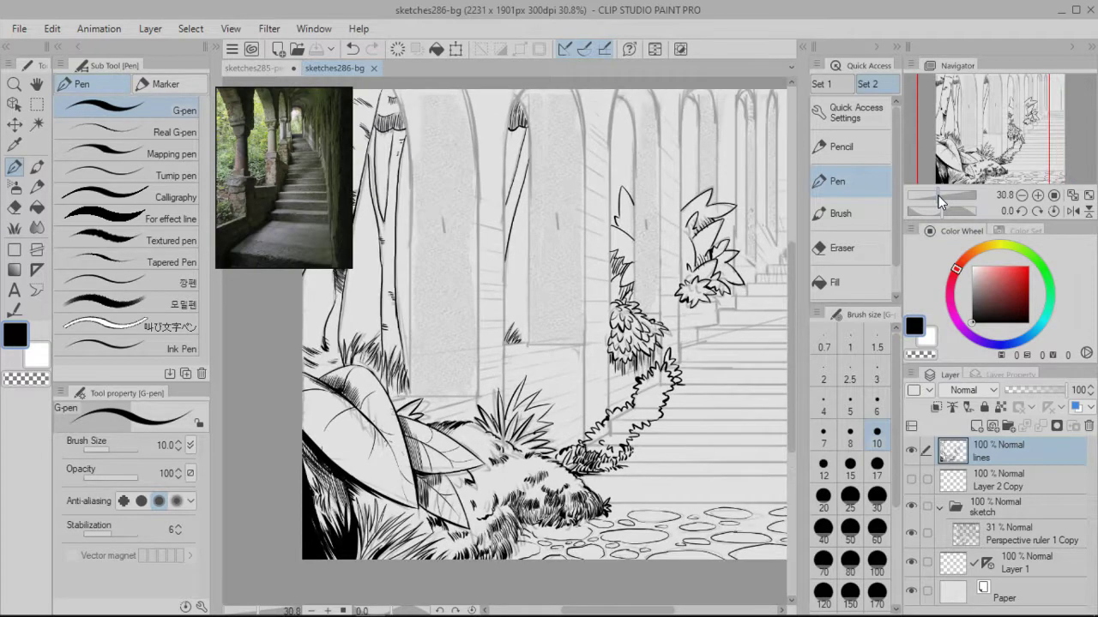
{"action": "mouse_move", "coordinate": [943, 163]}
{"action": "left_mouse_down"}
{"action": "mouse_move", "coordinate": [970, 151]}
{"action": "mouse_move", "coordinate": [949, 155]}
{"action": "left_mouse_up"}
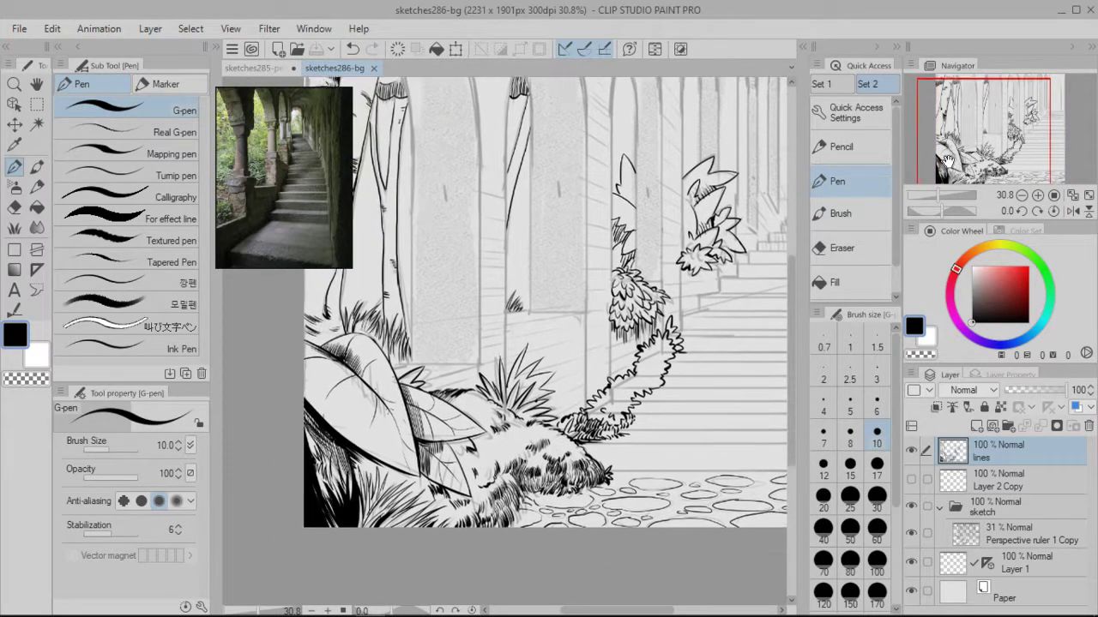
{"action": "left_click_drag", "start_coordinate": [948, 161], "coordinate": [955, 132]}
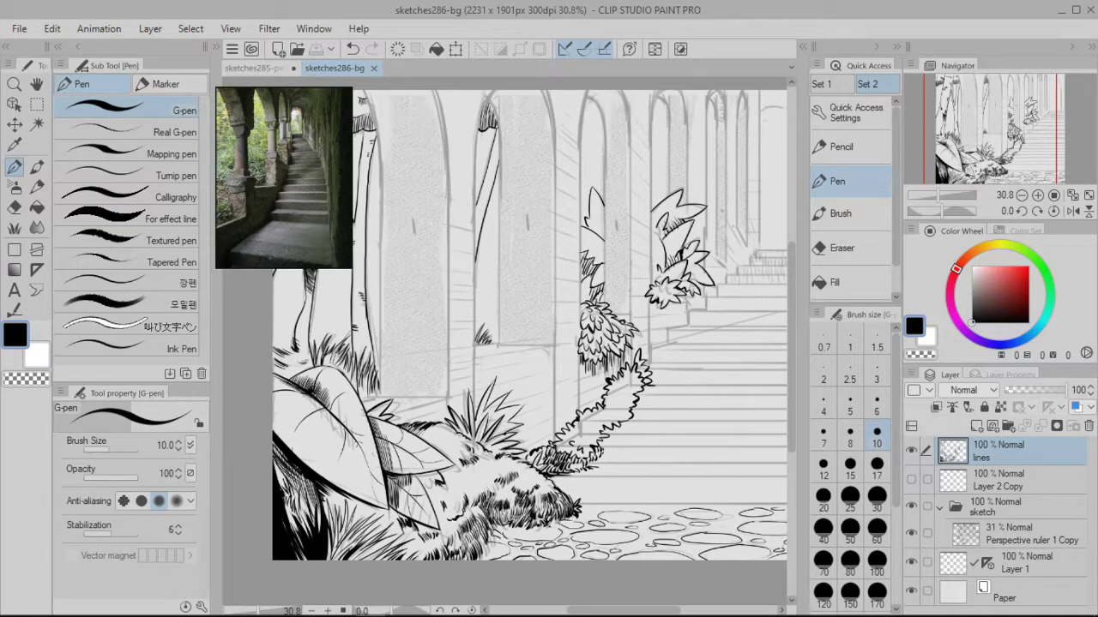
{"action": "mouse_move", "coordinate": [643, 350]}
{"action": "left_mouse_down"}
{"action": "mouse_move", "coordinate": [549, 454]}
{"action": "mouse_move", "coordinate": [647, 356]}
{"action": "left_mouse_up"}
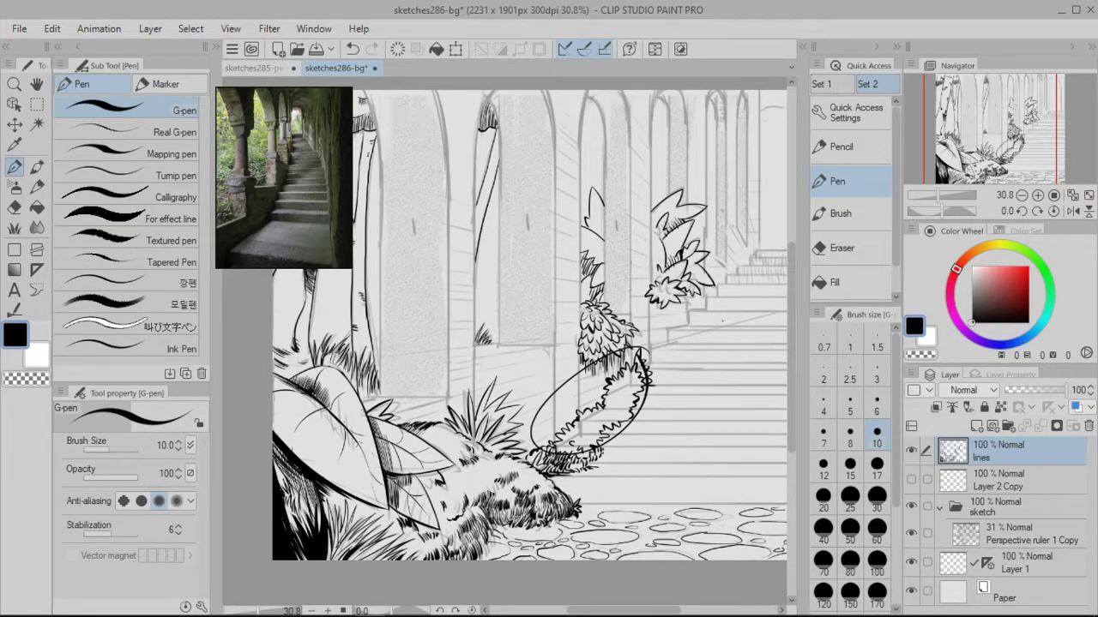
{"action": "key", "text": "ctrl+z"}
Step: Sketch a rough stick figure on the staircase with an oval head, torso and two long legs
{"action": "left_click_drag", "start_coordinate": [978, 153], "coordinate": [981, 154]}
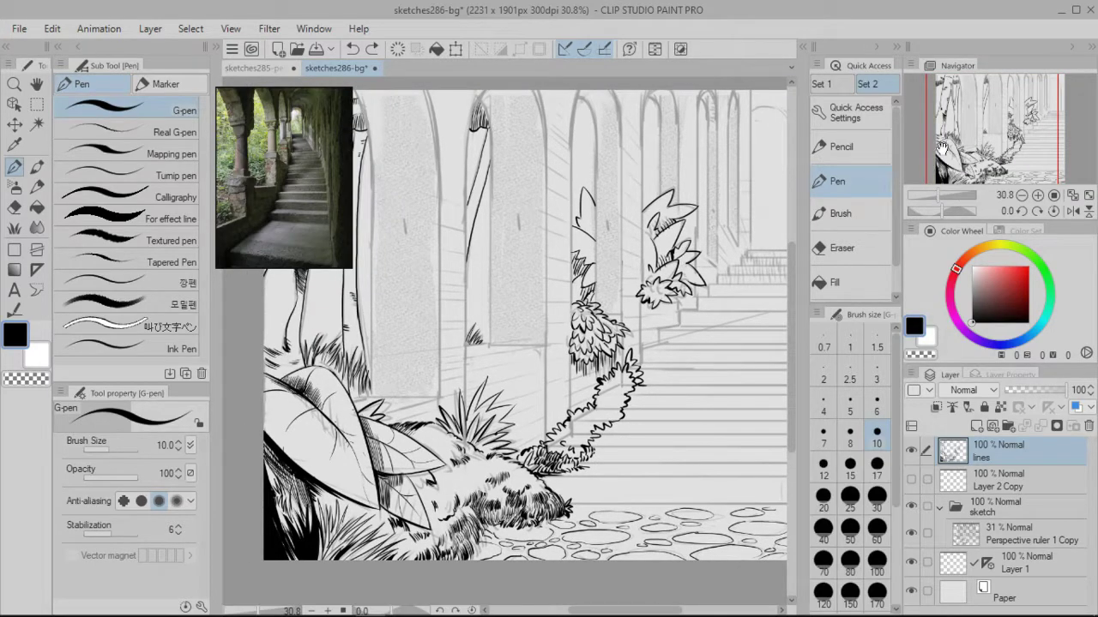
{"action": "left_click_drag", "start_coordinate": [939, 196], "coordinate": [952, 113]}
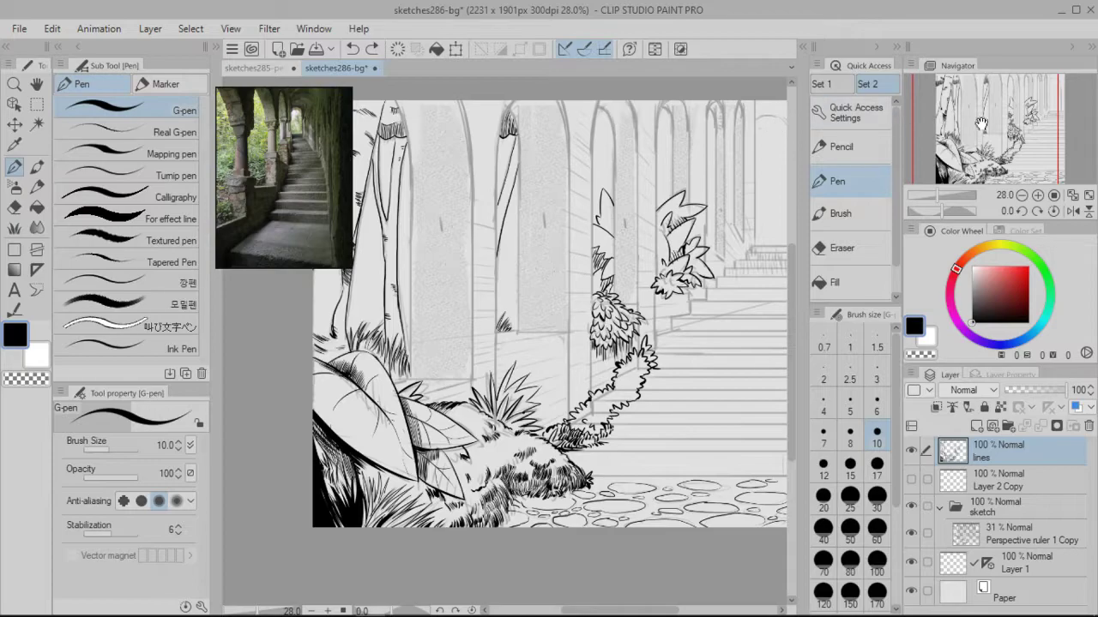
{"action": "left_click_drag", "start_coordinate": [980, 126], "coordinate": [970, 137]}
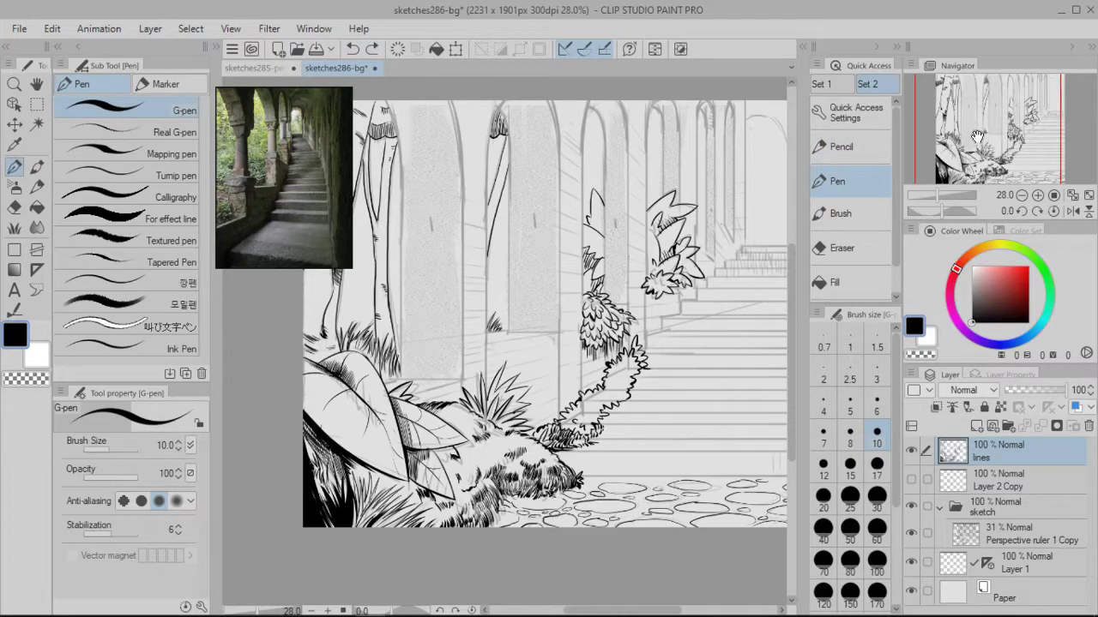
{"action": "left_click_drag", "start_coordinate": [978, 138], "coordinate": [983, 138]}
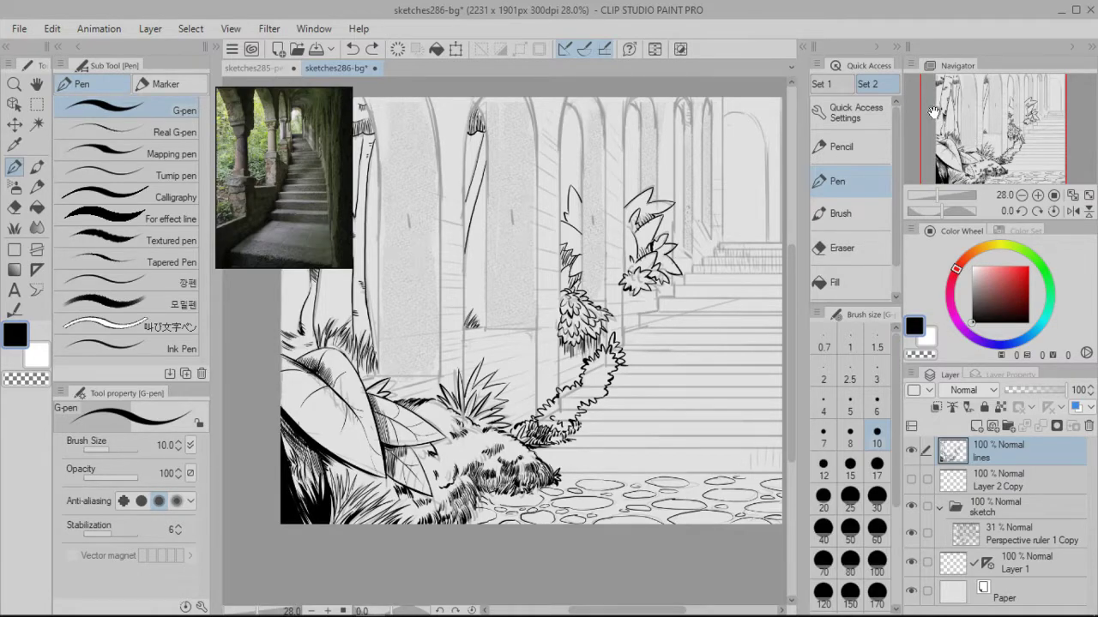
{"action": "left_click_drag", "start_coordinate": [726, 156], "coordinate": [728, 155]}
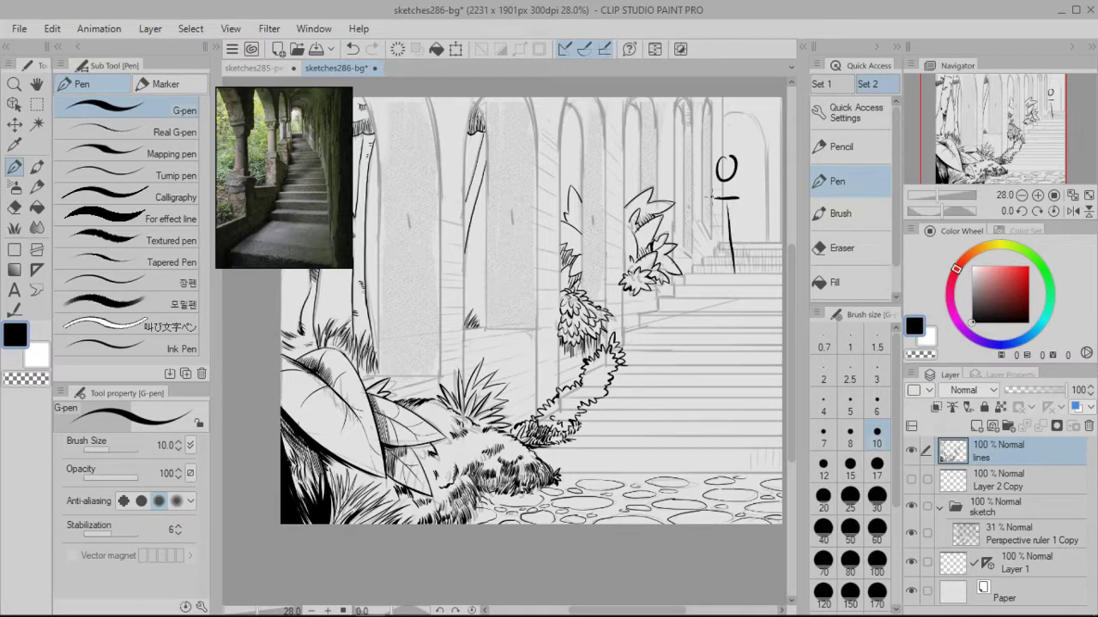
{"action": "left_click_drag", "start_coordinate": [753, 271], "coordinate": [748, 343]}
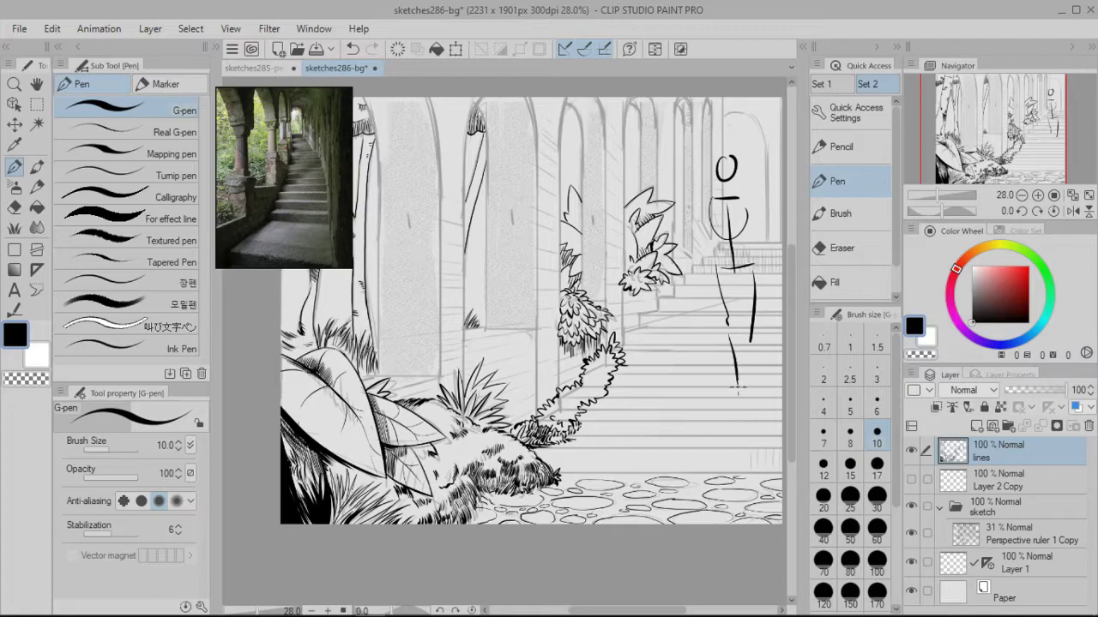
{"action": "left_click_drag", "start_coordinate": [926, 157], "coordinate": [973, 143]}
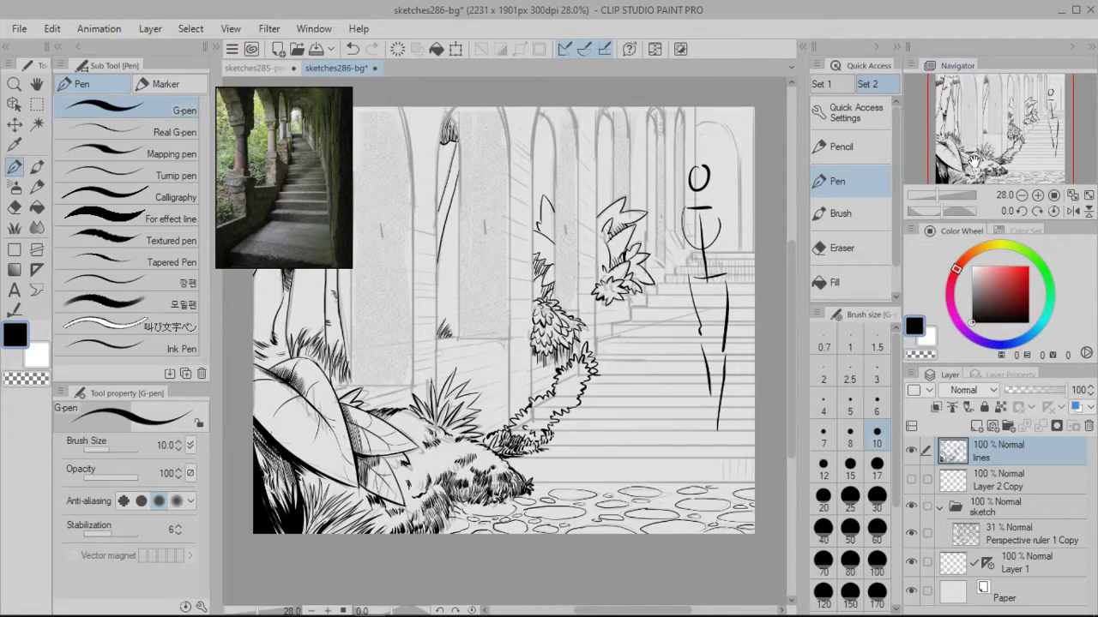
{"action": "mouse_move", "coordinate": [974, 158]}
{"action": "left_mouse_down"}
{"action": "mouse_move", "coordinate": [984, 135]}
{"action": "mouse_move", "coordinate": [969, 116]}
{"action": "mouse_move", "coordinate": [982, 138]}
{"action": "mouse_move", "coordinate": [966, 125]}
{"action": "left_mouse_up"}
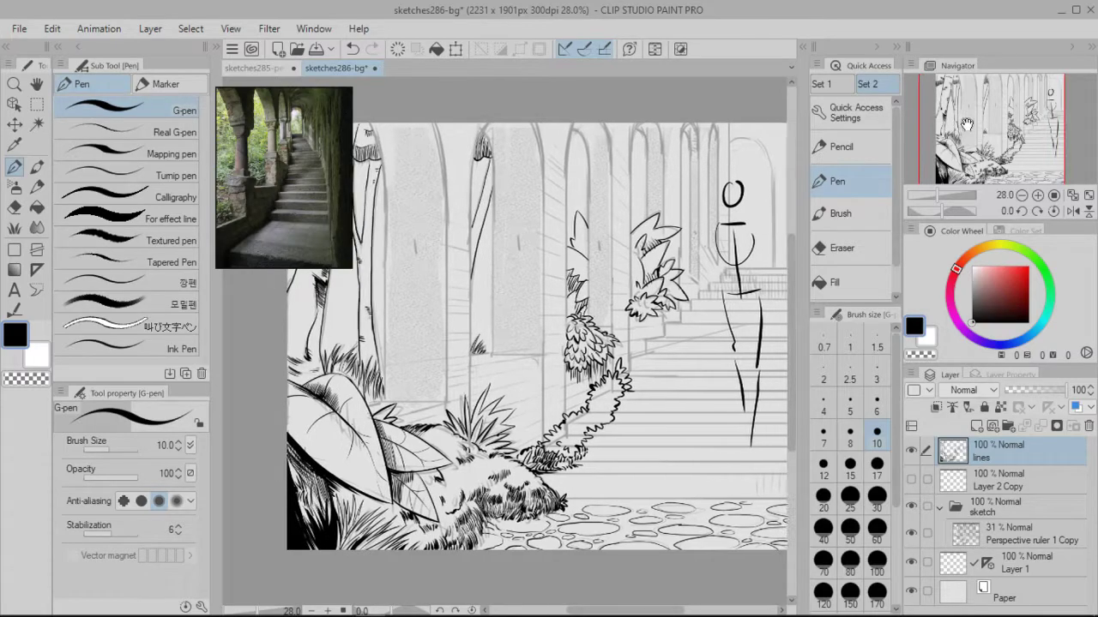
{"action": "left_click_drag", "start_coordinate": [925, 95], "coordinate": [918, 76]}
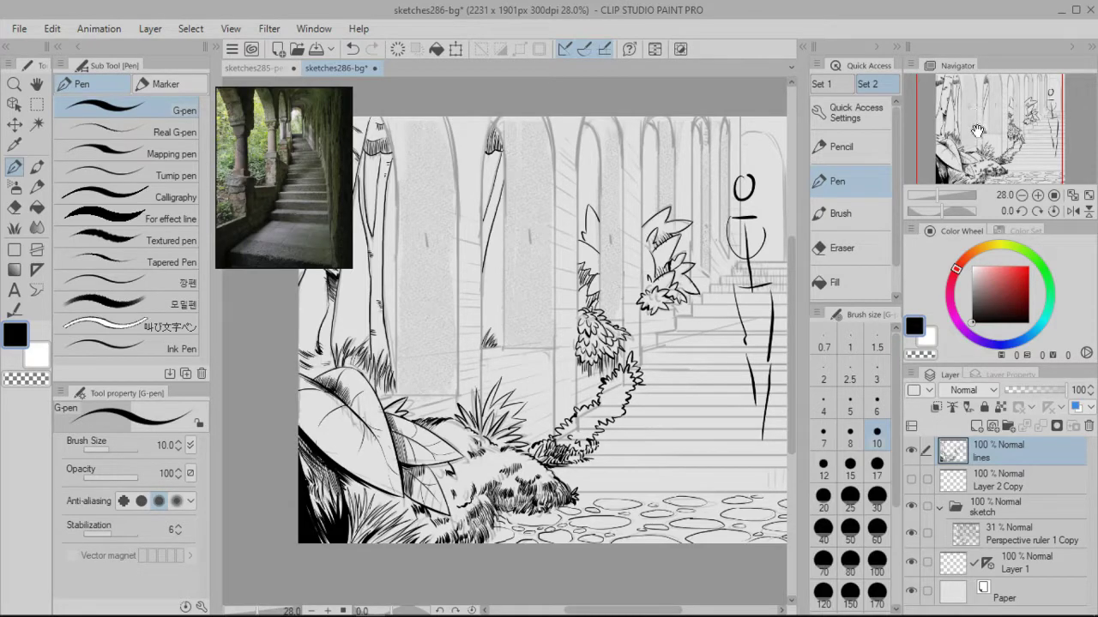
Step: Undo the rough stick figure strokes on the staircase and save the drawing
{"action": "left_click_drag", "start_coordinate": [970, 128], "coordinate": [976, 124]}
{"action": "key", "text": "ctrl+z"}
{"action": "key", "text": "ctrl+z"}
{"action": "key", "text": "ctrl+z"}
{"action": "key", "text": "ctrl+z"}
{"action": "key", "text": "ctrl+z"}
{"action": "key", "text": "ctrl+z"}
{"action": "key", "text": "ctrl+s"}
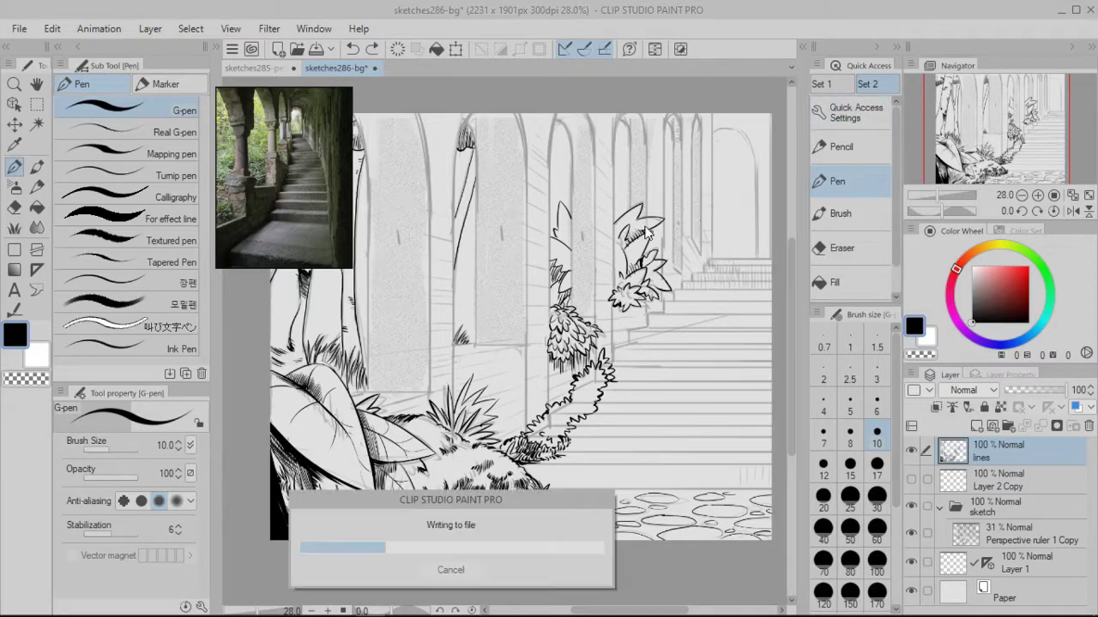
Step: Ink the straight vertical edges and sills of the large nearer arch openings over the sketch
{"action": "scroll", "coordinate": [647, 234], "scroll_direction": "up", "scroll_amount": 3}
{"action": "left_click_drag", "start_coordinate": [385, 326], "coordinate": [660, 300]}
{"action": "left_click_drag", "start_coordinate": [569, 387], "coordinate": [568, 434]}
{"action": "left_click_drag", "start_coordinate": [568, 326], "coordinate": [425, 394]}
{"action": "left_click_drag", "start_coordinate": [424, 236], "coordinate": [423, 187]}
{"action": "left_click_drag", "start_coordinate": [600, 343], "coordinate": [530, 361]}
{"action": "left_click_drag", "start_coordinate": [588, 185], "coordinate": [588, 449]}
{"action": "left_click_drag", "start_coordinate": [622, 185], "coordinate": [622, 535]}
Step: Ink the vertical edges of the narrower arches receding toward the stairs and save the drawing
{"action": "scroll", "coordinate": [622, 343], "scroll_direction": "up", "scroll_amount": 1}
{"action": "left_click_drag", "start_coordinate": [601, 326], "coordinate": [533, 390]}
{"action": "left_click_drag", "start_coordinate": [521, 168], "coordinate": [521, 318]}
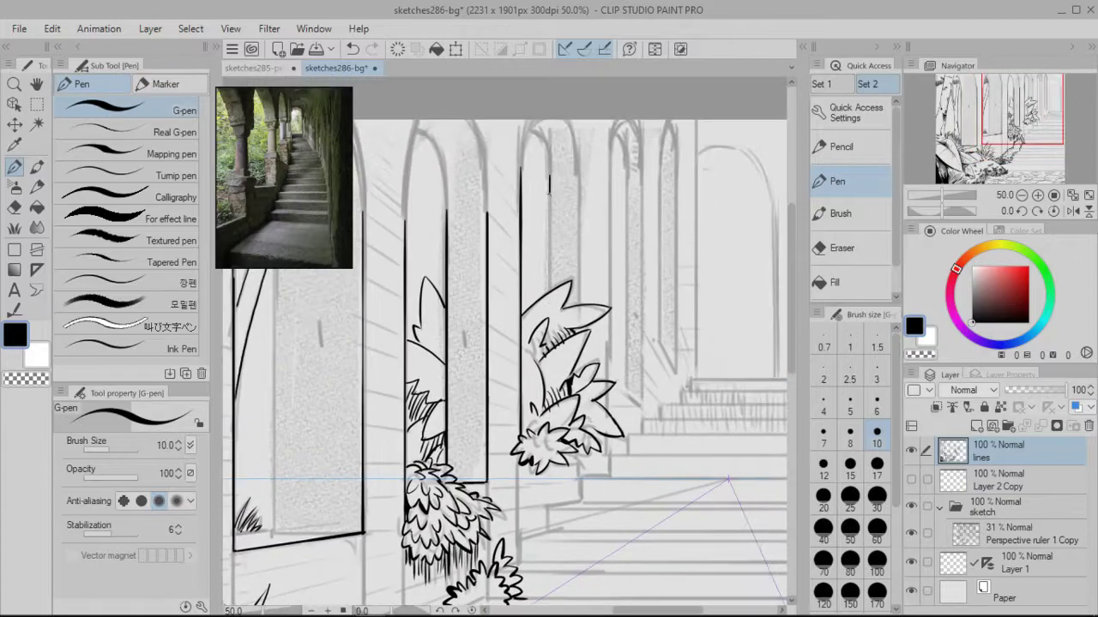
{"action": "left_click_drag", "start_coordinate": [579, 176], "coordinate": [579, 303]}
{"action": "left_click_drag", "start_coordinate": [609, 176], "coordinate": [609, 383]}
{"action": "scroll", "coordinate": [561, 272], "scroll_direction": "down", "scroll_amount": 2}
{"action": "key", "text": "ctrl+s"}
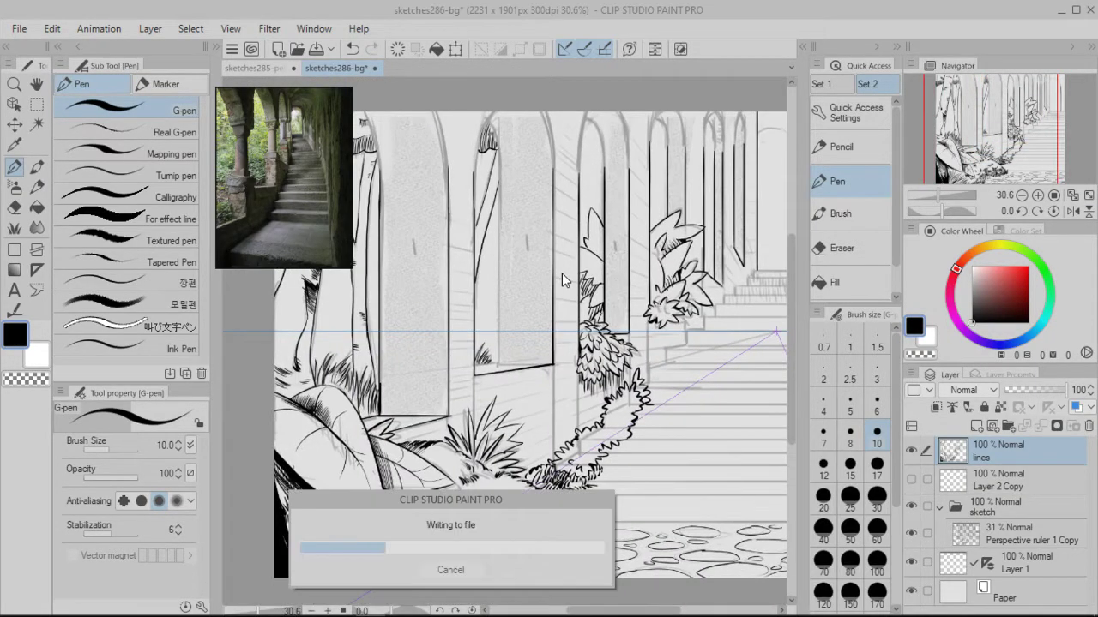
Step: Ink the curved tops of the arches so they join the vertical pillar edges
{"action": "scroll", "coordinate": [504, 346], "scroll_direction": "up", "scroll_amount": 2}
{"action": "left_click_drag", "start_coordinate": [514, 411], "coordinate": [545, 298]}
{"action": "scroll", "coordinate": [504, 346], "scroll_direction": "down", "scroll_amount": 2}
{"action": "left_click_drag", "start_coordinate": [480, 283], "coordinate": [554, 404]}
{"action": "scroll", "coordinate": [704, 210], "scroll_direction": "up", "scroll_amount": 2}
{"action": "mouse_move", "coordinate": [535, 145]}
{"action": "left_mouse_down"}
{"action": "mouse_move", "coordinate": [535, 497]}
{"action": "mouse_move", "coordinate": [548, 318]}
{"action": "left_mouse_up"}
{"action": "scroll", "coordinate": [505, 347], "scroll_direction": "up", "scroll_amount": 3}
{"action": "scroll", "coordinate": [504, 346], "scroll_direction": "down", "scroll_amount": 3}
Step: Ink the upper stair edges with horizontal tread lines and the short vertical ends of the steps
{"action": "left_click_drag", "start_coordinate": [686, 411], "coordinate": [481, 325]}
{"action": "left_click_drag", "start_coordinate": [414, 296], "coordinate": [709, 297]}
{"action": "scroll", "coordinate": [703, 360], "scroll_direction": "up", "scroll_amount": 2}
{"action": "left_click_drag", "start_coordinate": [729, 367], "coordinate": [729, 401]}
{"action": "mouse_move", "coordinate": [651, 343]}
{"action": "left_mouse_down"}
{"action": "mouse_move", "coordinate": [630, 340]}
{"action": "mouse_move", "coordinate": [615, 362]}
{"action": "left_mouse_up"}
{"action": "left_click_drag", "start_coordinate": [641, 324], "coordinate": [590, 326]}
{"action": "key", "text": "ctrl+z"}
Step: Ink the long horizontal lines of the lower steps across the staircase down to the cobblestones
{"action": "left_click_drag", "start_coordinate": [642, 464], "coordinate": [540, 464]}
{"action": "scroll", "coordinate": [504, 346], "scroll_direction": "down", "scroll_amount": 1}
{"action": "mouse_move", "coordinate": [480, 326]}
{"action": "left_mouse_down"}
{"action": "mouse_move", "coordinate": [630, 321]}
{"action": "mouse_move", "coordinate": [508, 339]}
{"action": "left_mouse_up"}
{"action": "left_click_drag", "start_coordinate": [379, 245], "coordinate": [696, 245]}
{"action": "left_click_drag", "start_coordinate": [415, 172], "coordinate": [696, 171]}
{"action": "scroll", "coordinate": [533, 169], "scroll_direction": "down", "scroll_amount": 2}
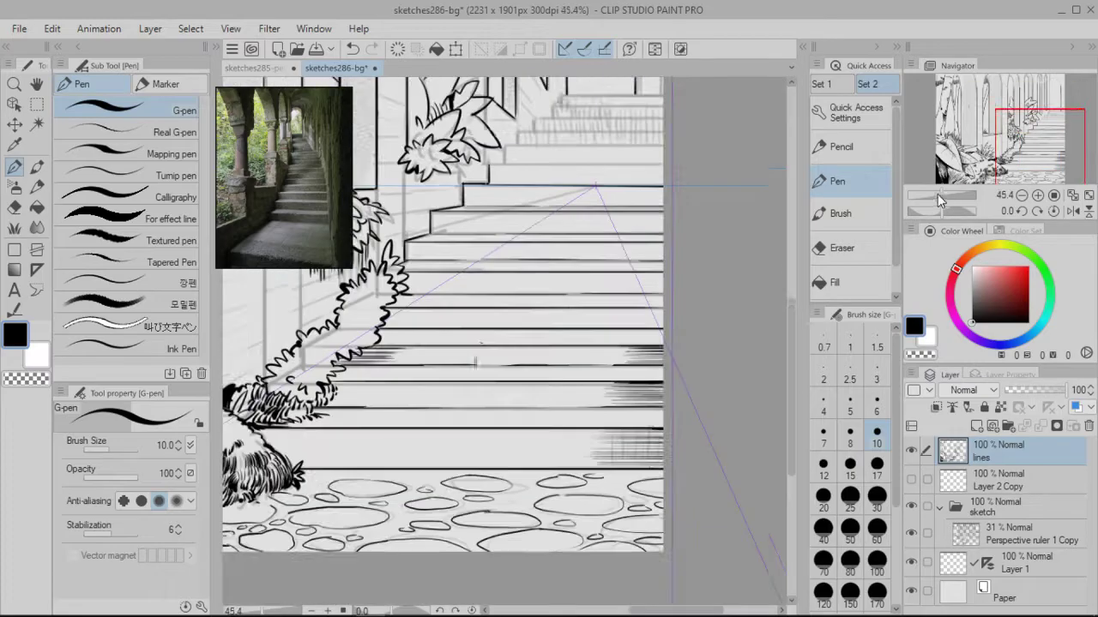
{"action": "scroll", "coordinate": [623, 263], "scroll_direction": "down", "scroll_amount": 4}
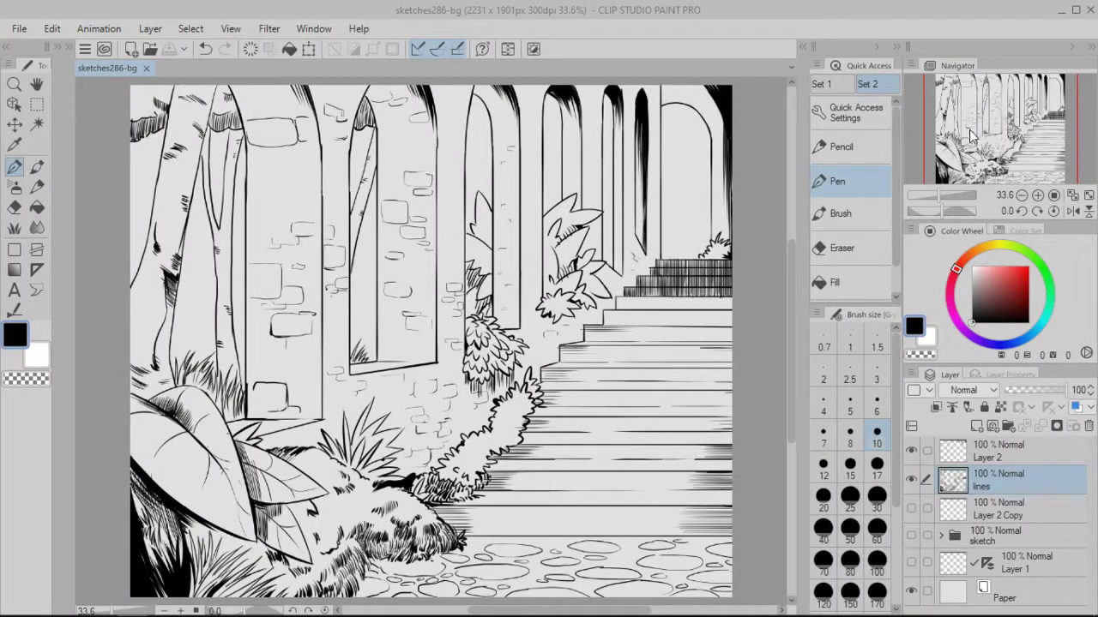
{"action": "left_click", "coordinate": [988, 130]}
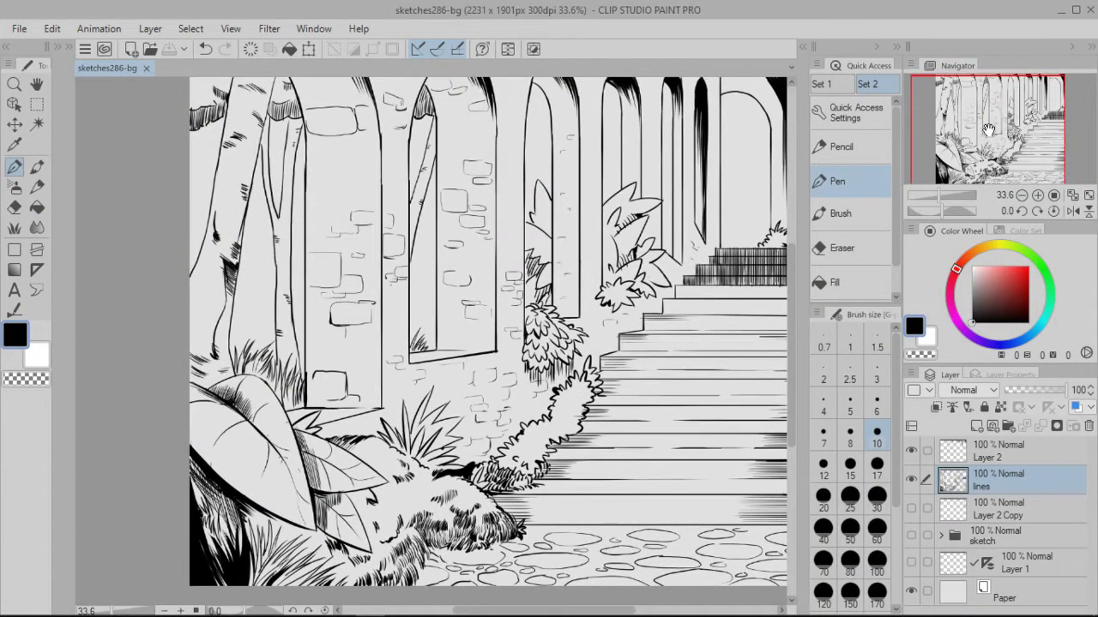
{"action": "left_click_drag", "start_coordinate": [988, 131], "coordinate": [1002, 131]}
{"action": "left_click", "coordinate": [1088, 196]}
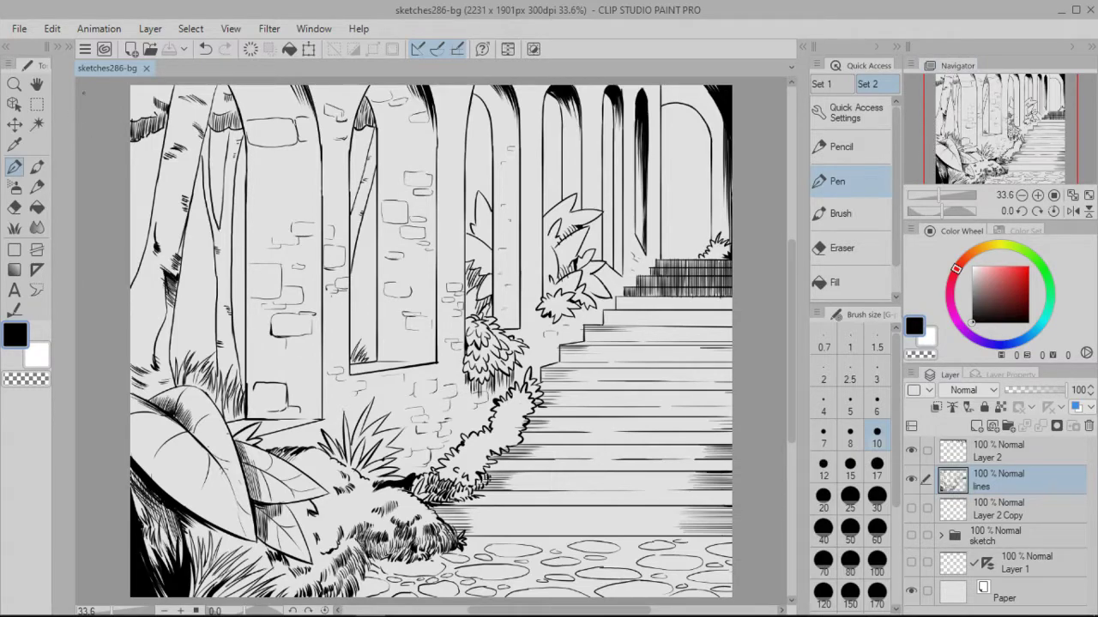
{"action": "left_click", "coordinate": [58, 48]}
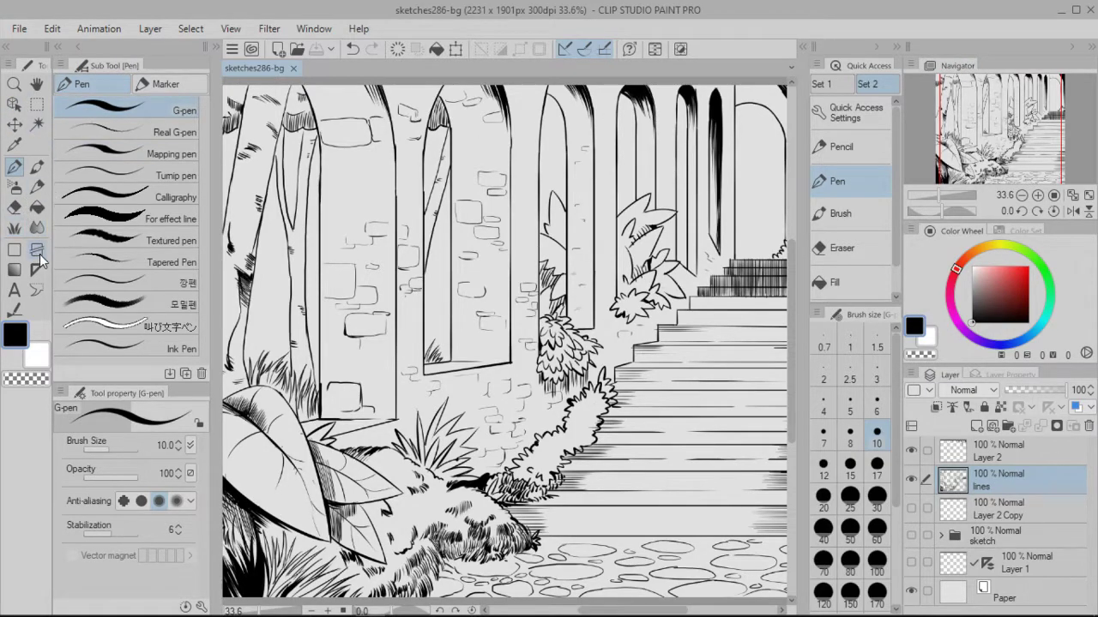
{"action": "left_click", "coordinate": [57, 48]}
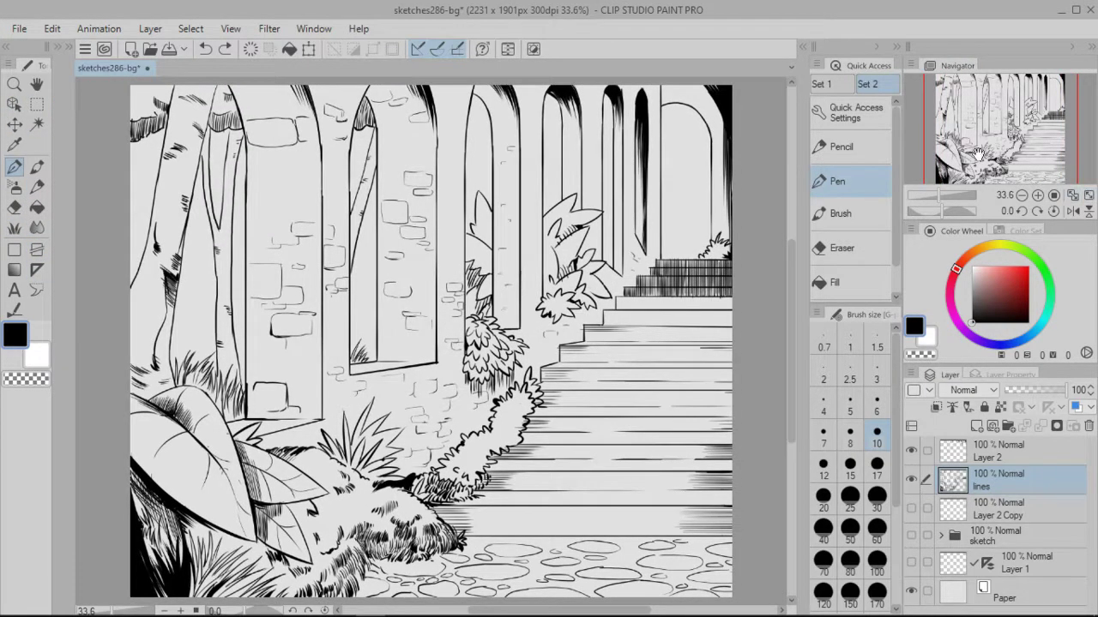
Step: Browse the Basic monochromatic pattern materials among the available tones
{"action": "left_click", "coordinate": [71, 55]}
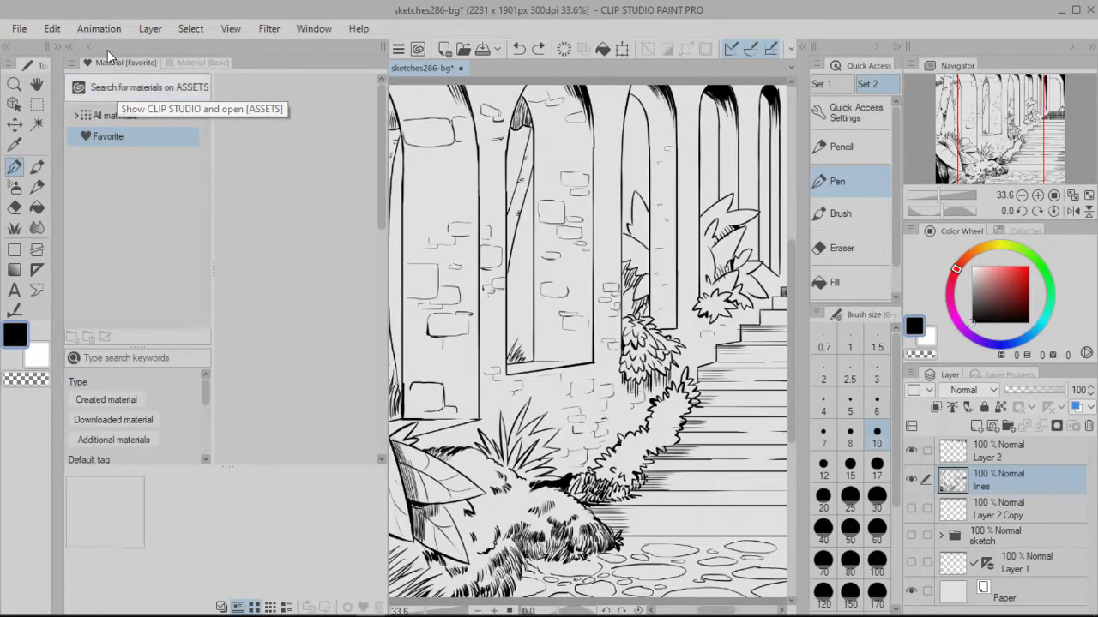
{"action": "left_click", "coordinate": [78, 115]}
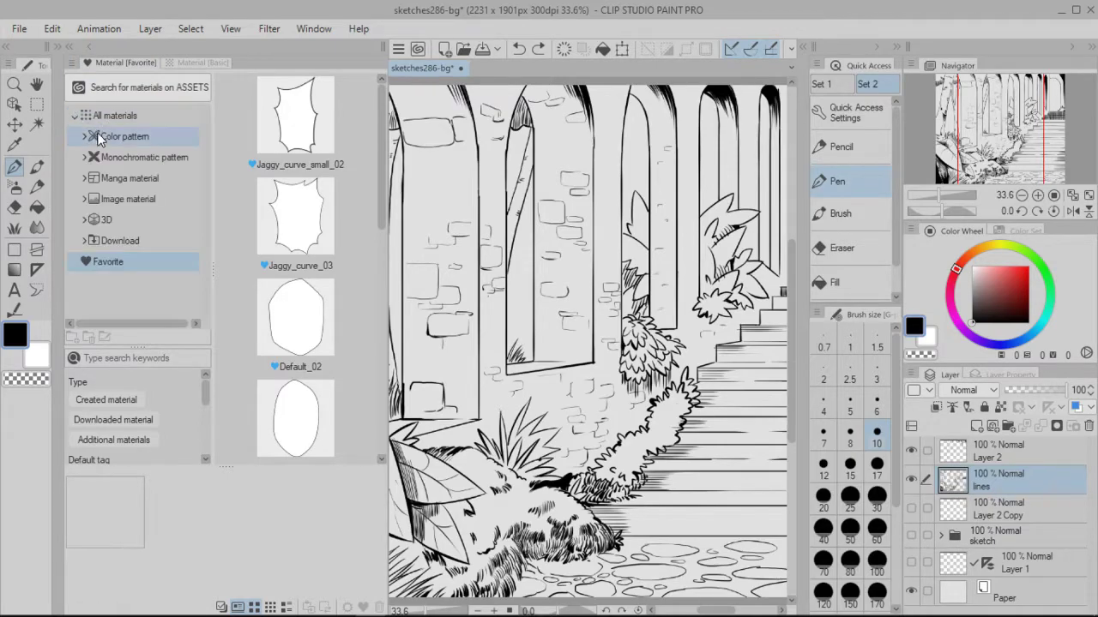
{"action": "left_click", "coordinate": [147, 162]}
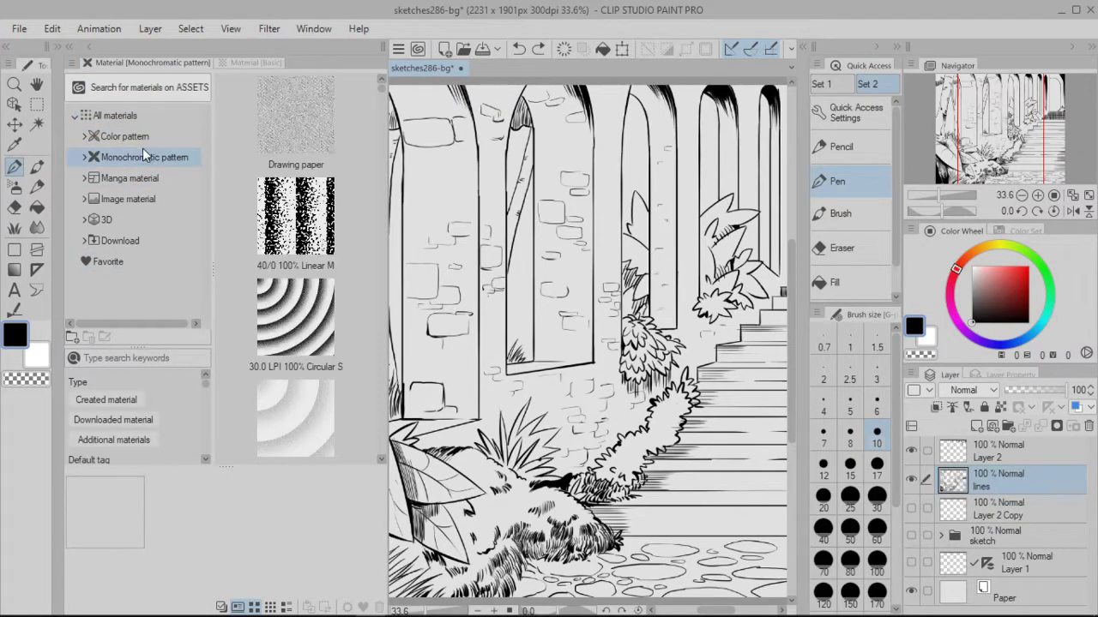
{"action": "left_click", "coordinate": [83, 157]}
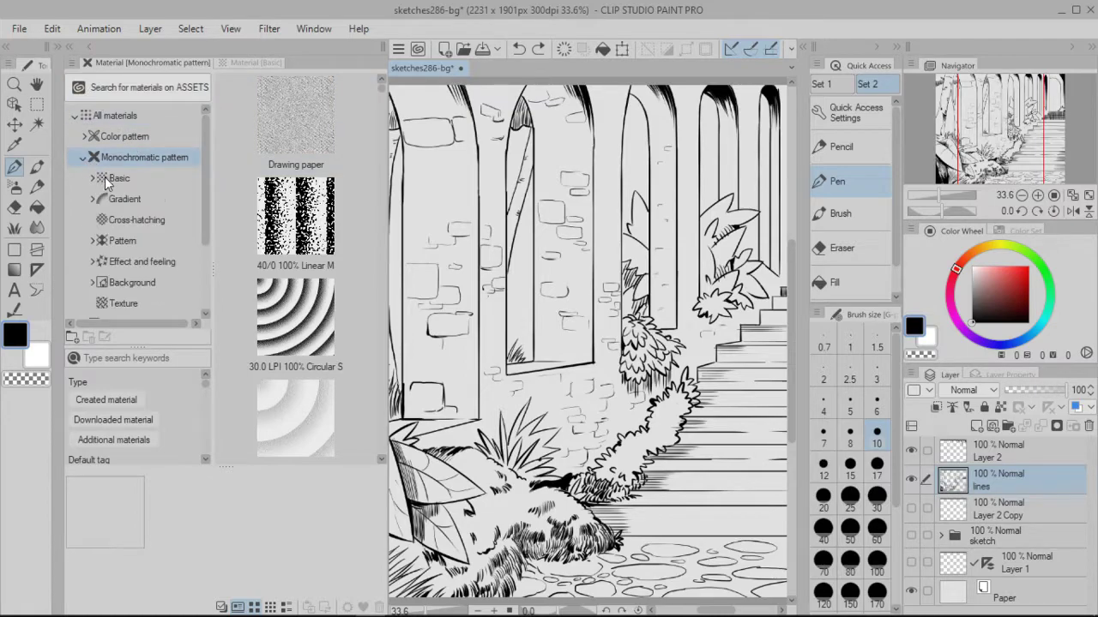
{"action": "left_click", "coordinate": [115, 178]}
{"action": "left_click", "coordinate": [315, 129]}
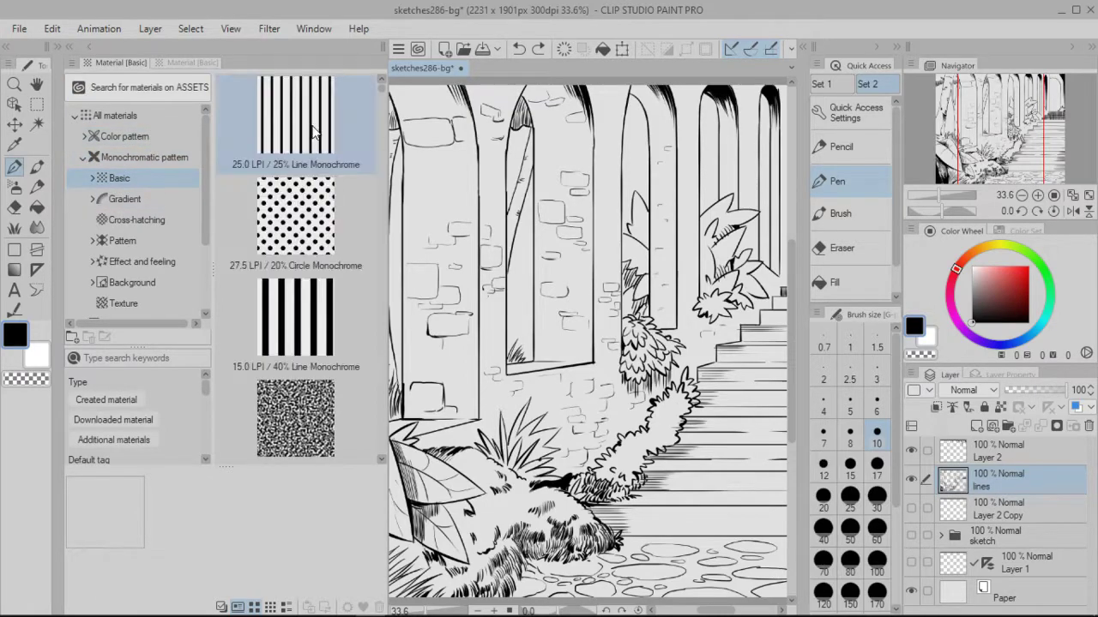
{"action": "left_click", "coordinate": [69, 47]}
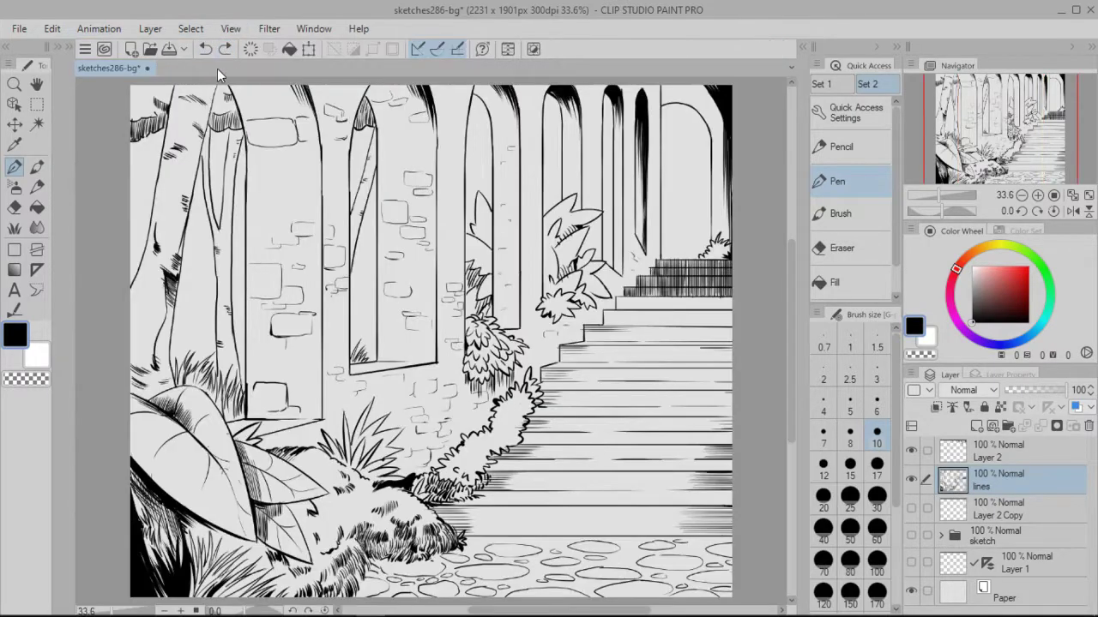
Step: Create a new circle tone layer with frequency 70.0, density 35% and angle 90
{"action": "left_click", "coordinate": [157, 31]}
{"action": "mouse_move", "coordinate": [308, 66]}
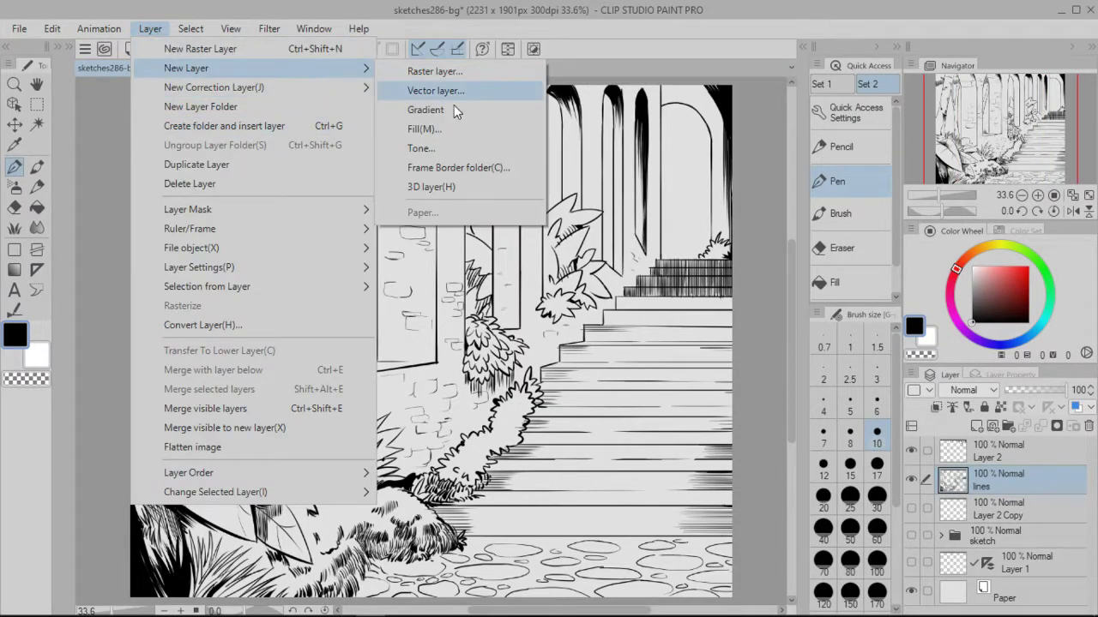
{"action": "left_click", "coordinate": [439, 147]}
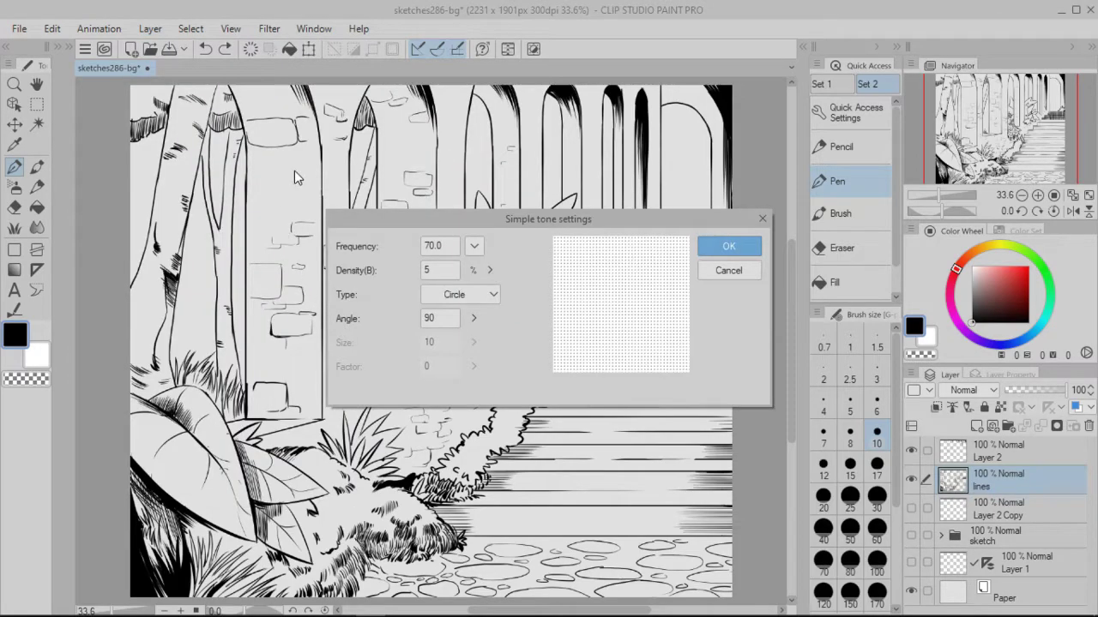
{"action": "left_click", "coordinate": [490, 271]}
{"action": "left_click", "coordinate": [508, 268]}
{"action": "left_click", "coordinate": [508, 229]}
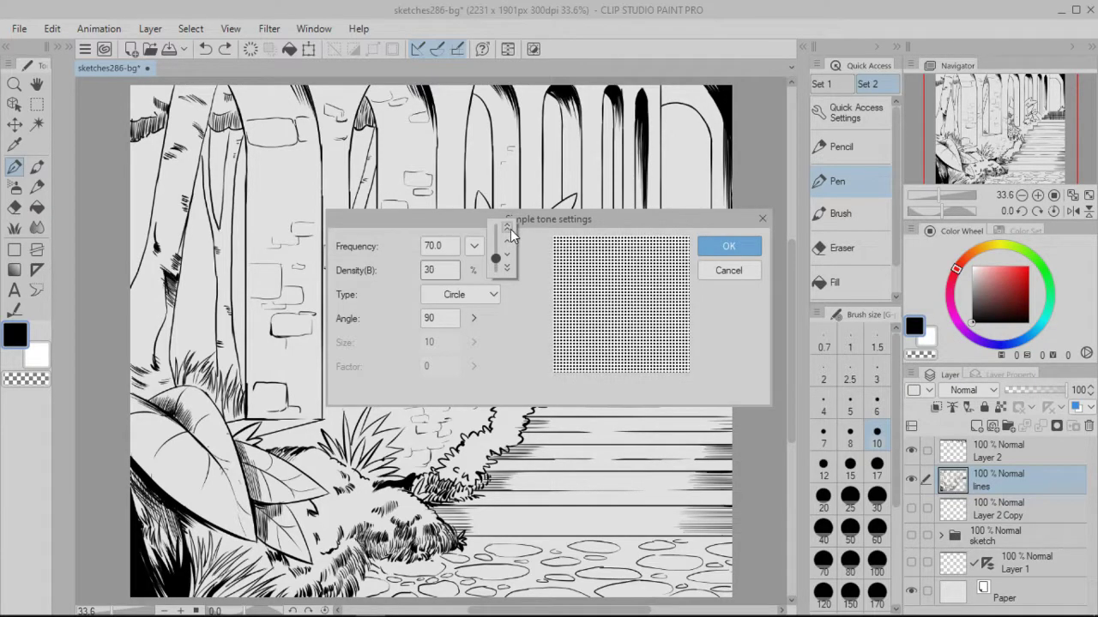
{"action": "left_click", "coordinate": [511, 229]}
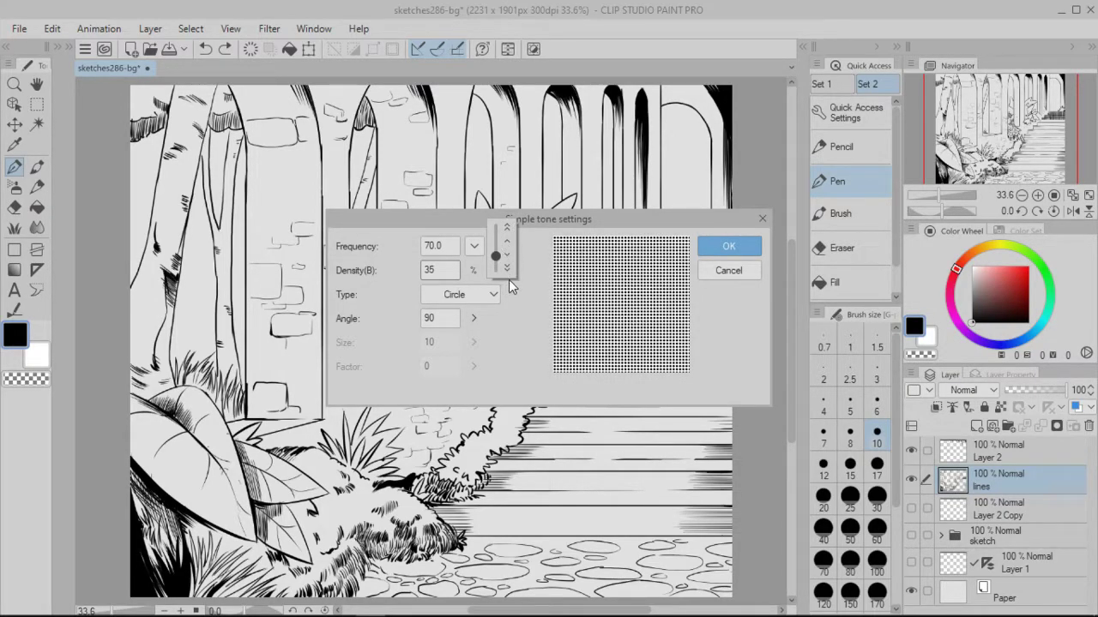
{"action": "left_click", "coordinate": [725, 248]}
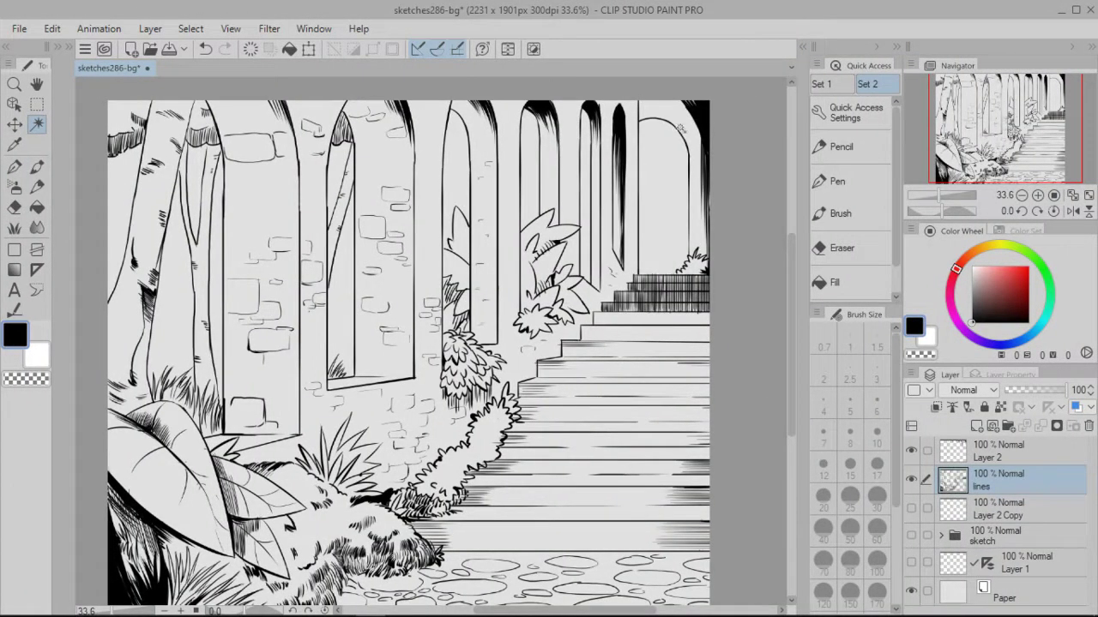
Step: Auto-select the inner side faces of the arches and the wall around the far doorway on the lines layer
{"action": "left_click", "coordinate": [680, 129]}
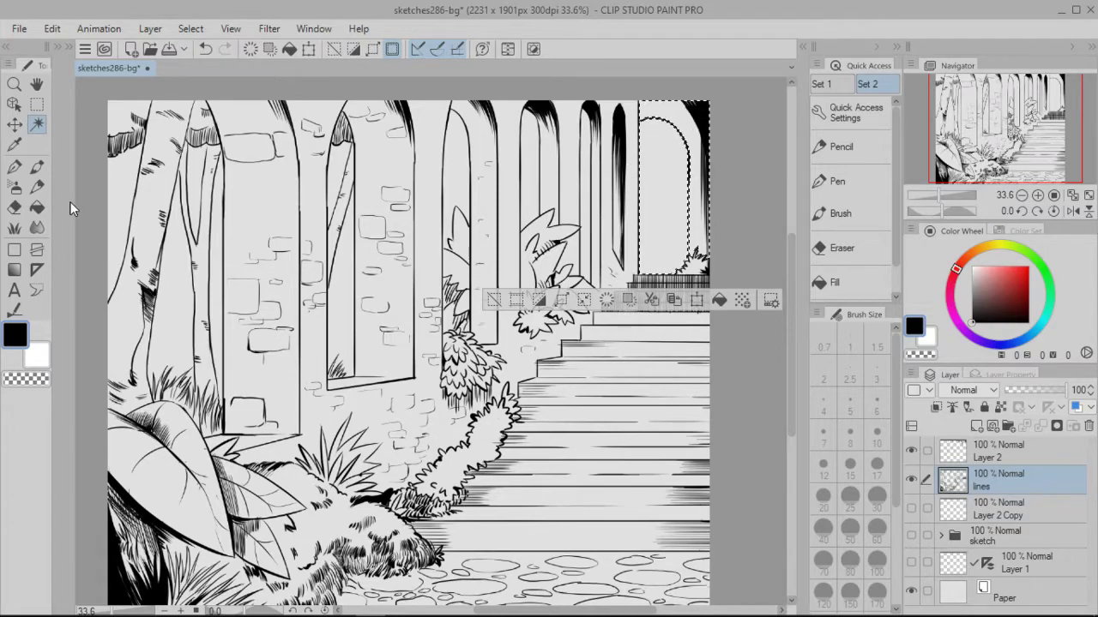
{"action": "left_click", "coordinate": [58, 48]}
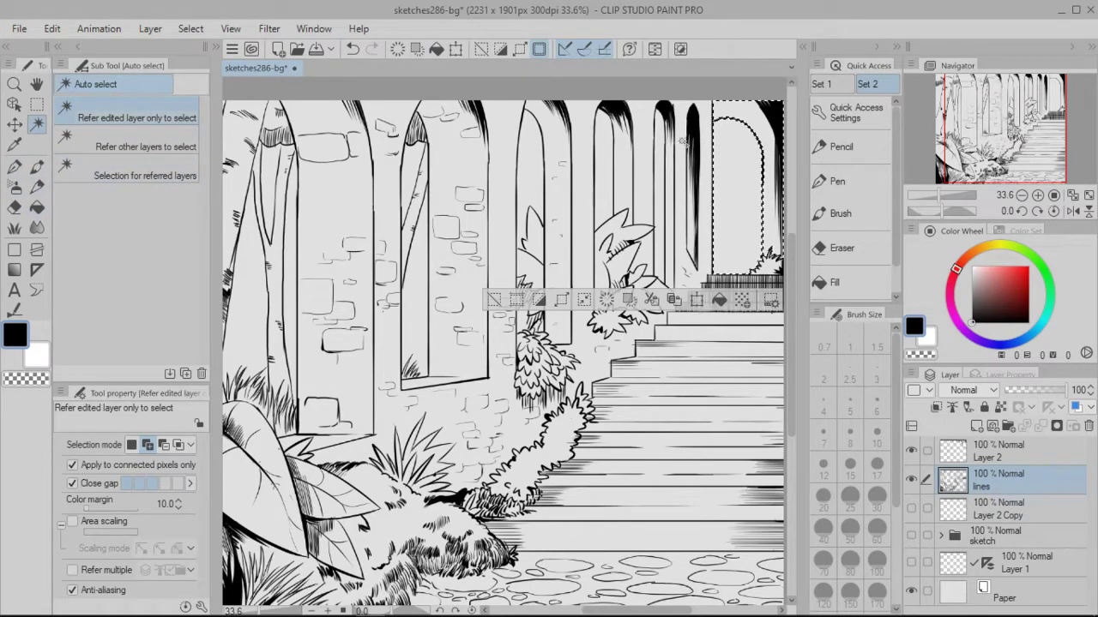
{"action": "left_click", "coordinate": [691, 214]}
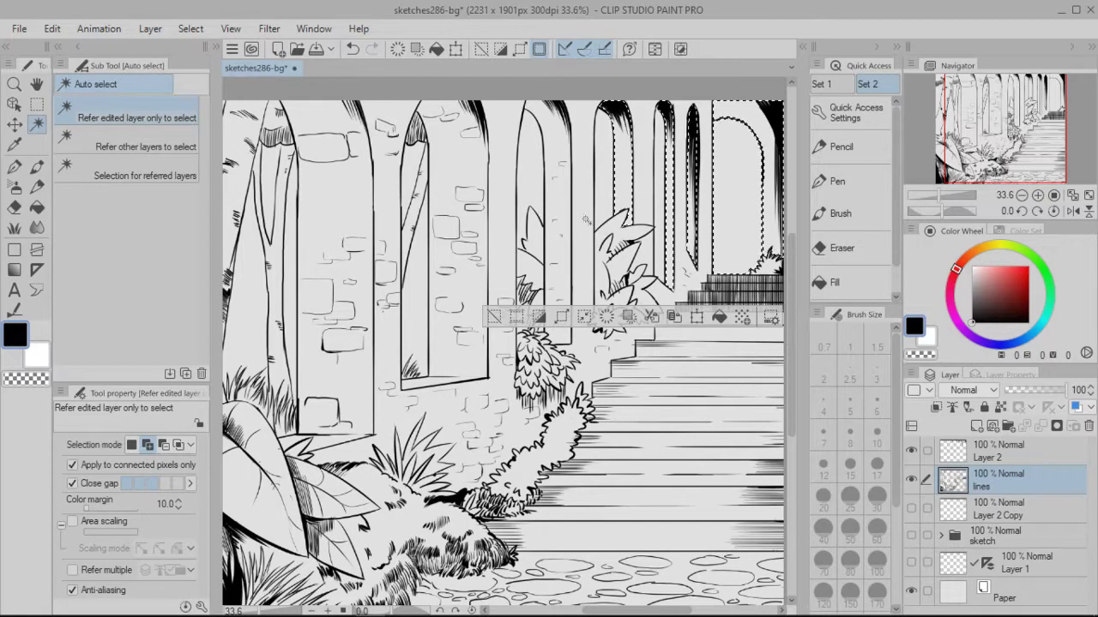
{"action": "left_click", "coordinate": [560, 206]}
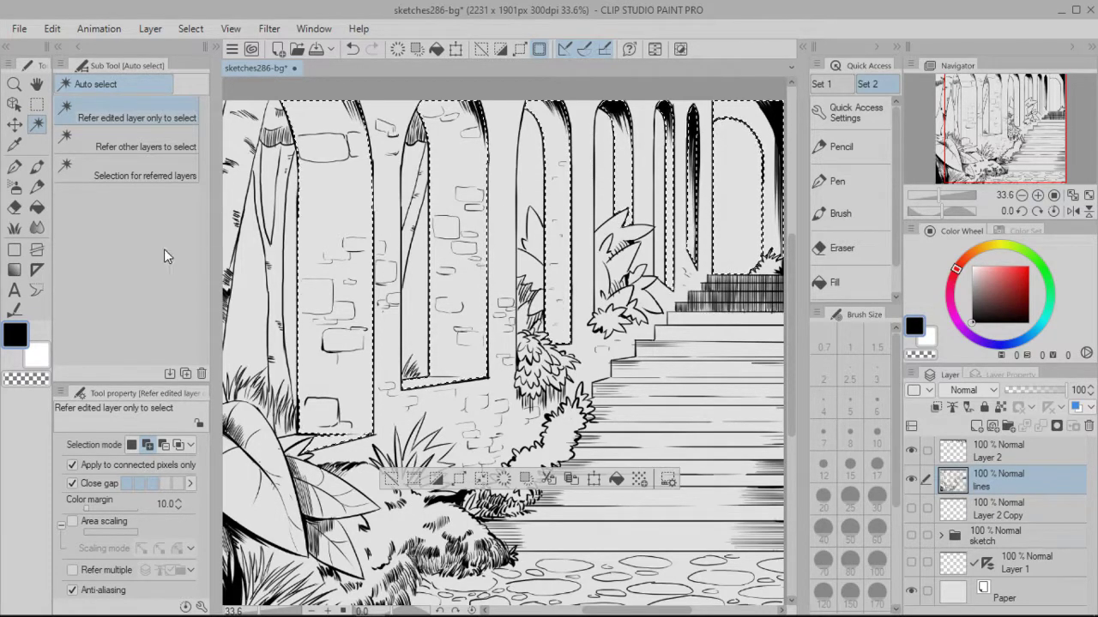
Step: Browse the Dot tones within the Basic monochromatic pattern materials
{"action": "left_click", "coordinate": [60, 46]}
{"action": "left_click", "coordinate": [69, 47]}
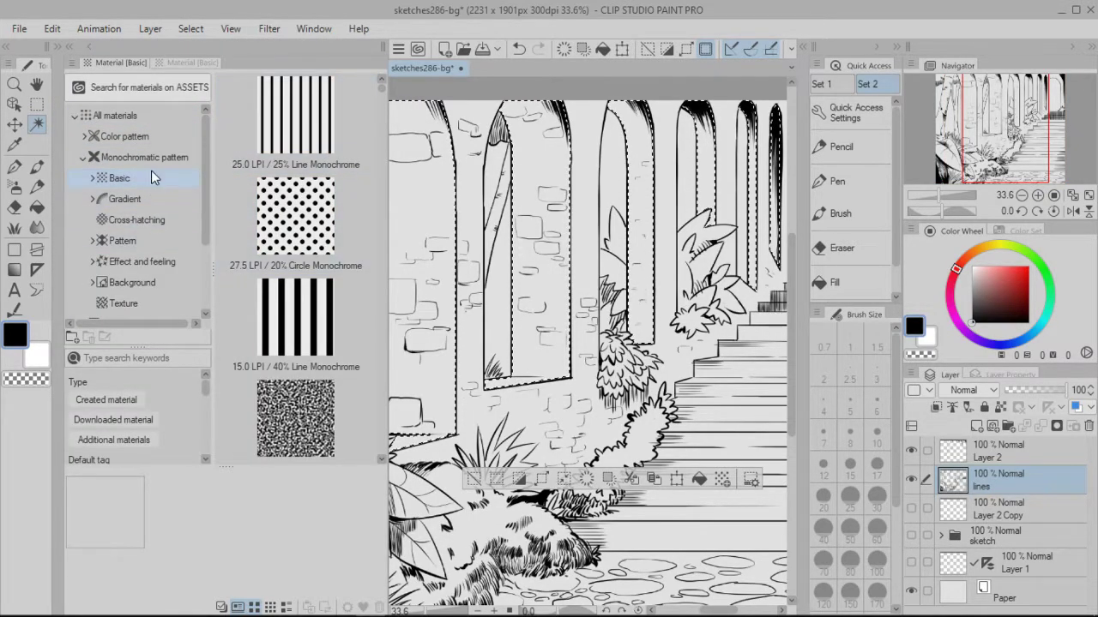
{"action": "left_click", "coordinate": [93, 177]}
{"action": "left_click", "coordinate": [165, 200]}
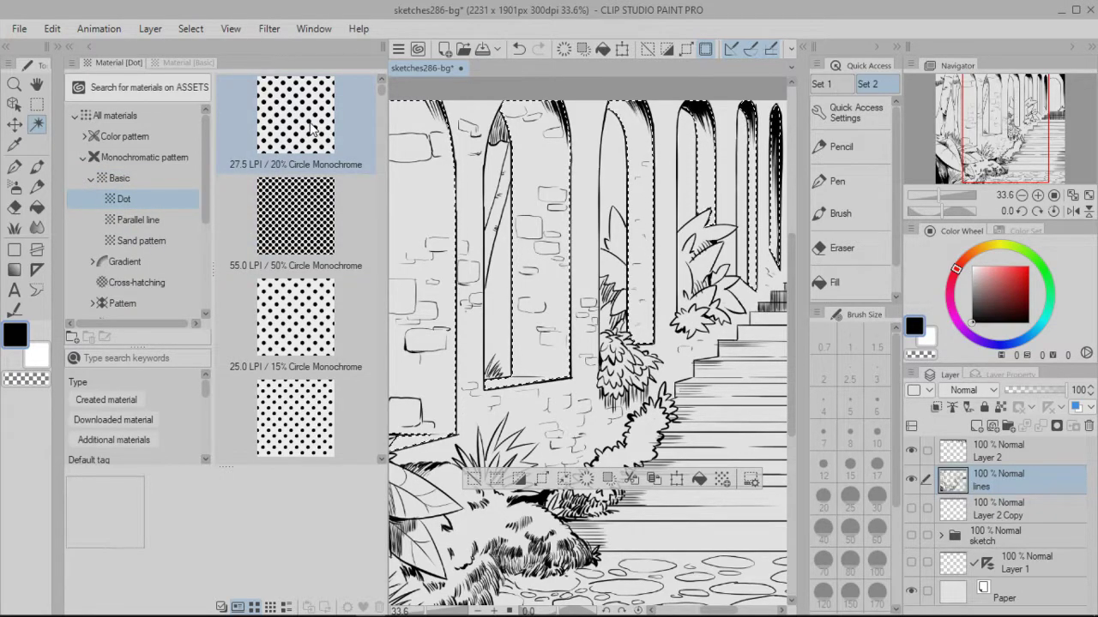
{"action": "left_click", "coordinate": [69, 44]}
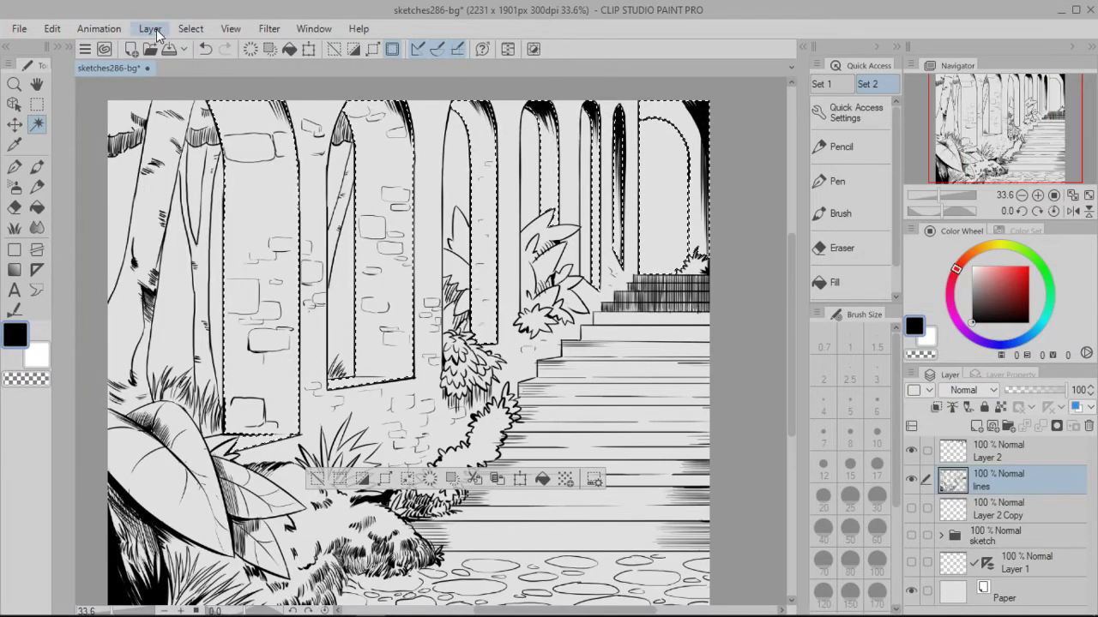
Step: Fill the selected arch faces with a new circle tone layer at frequency 70.0, density 35% and angle 90
{"action": "left_click", "coordinate": [153, 29]}
{"action": "mouse_move", "coordinate": [265, 70]}
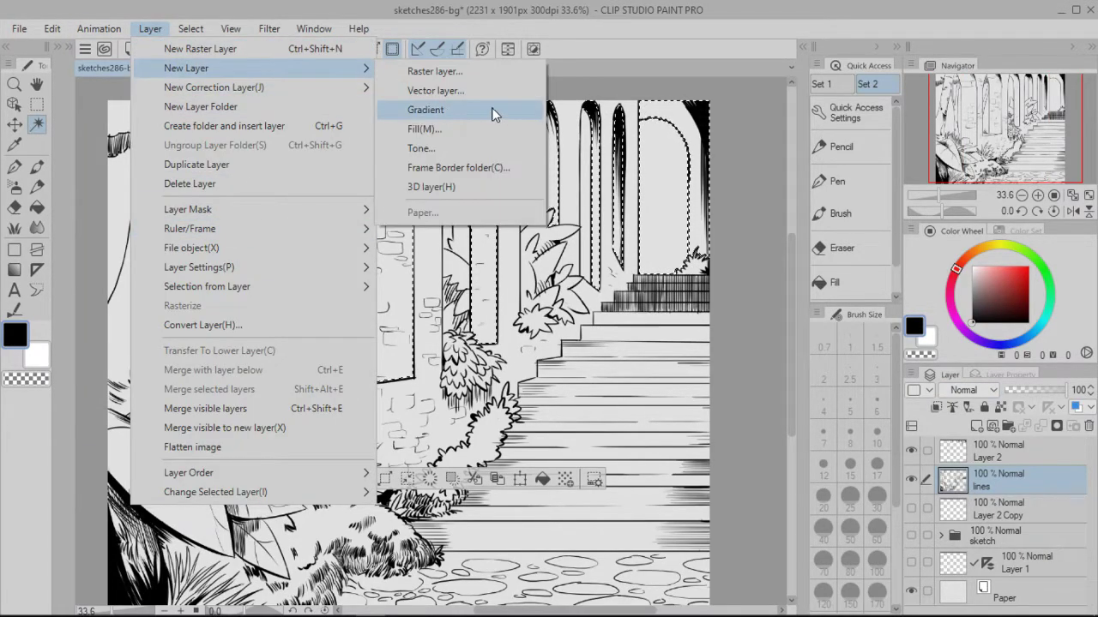
{"action": "left_click", "coordinate": [458, 151]}
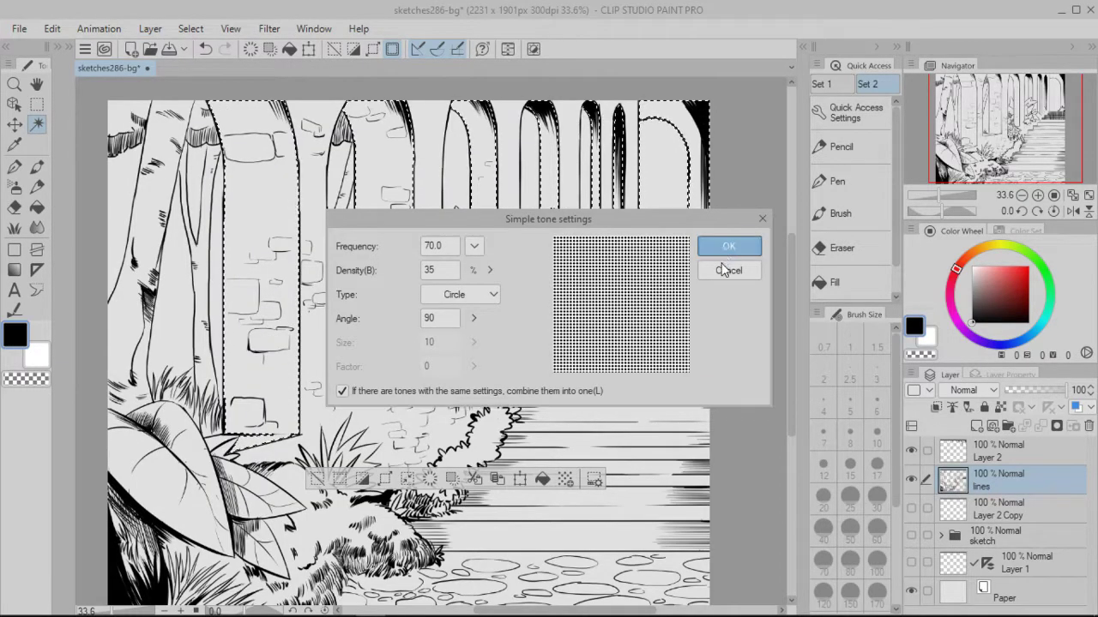
{"action": "left_click", "coordinate": [725, 271]}
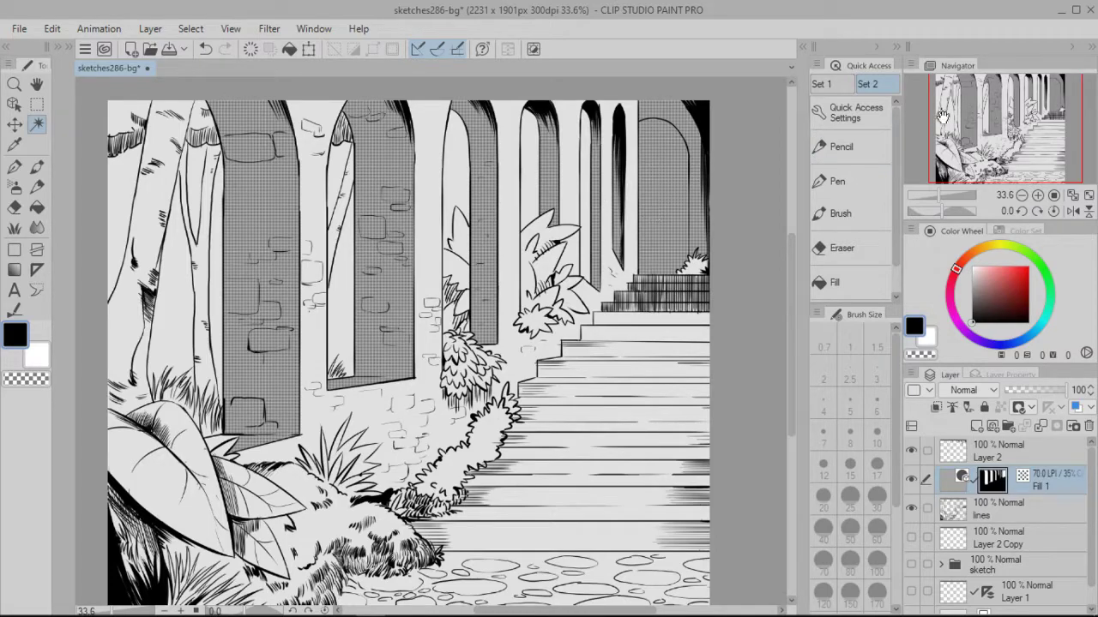
Step: Examine the toned arches across the whole drawing, both in normal and in horizontally flipped view
{"action": "left_click_drag", "start_coordinate": [963, 128], "coordinate": [963, 130]}
{"action": "left_click", "coordinate": [934, 197]}
{"action": "left_click_drag", "start_coordinate": [937, 196], "coordinate": [940, 196]}
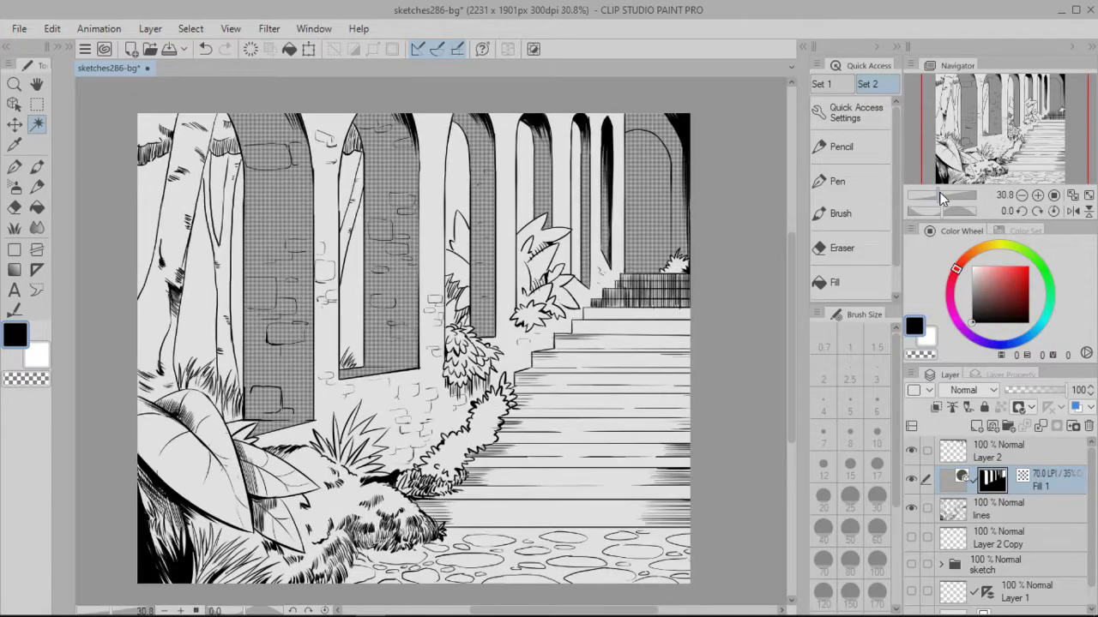
{"action": "left_click", "coordinate": [1088, 196]}
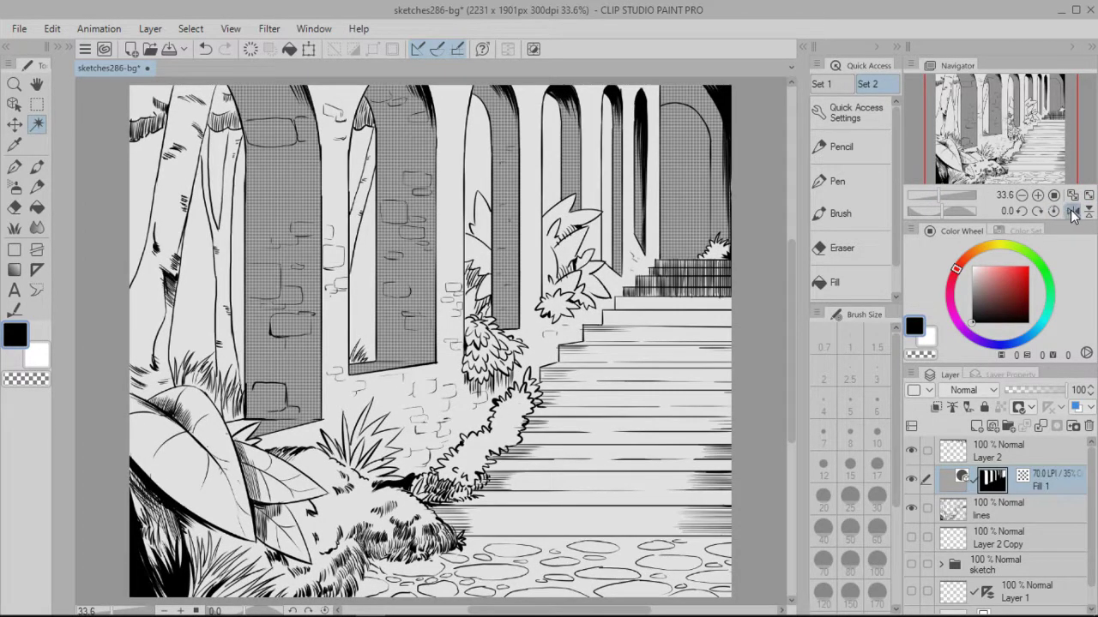
{"action": "left_click", "coordinate": [1071, 212]}
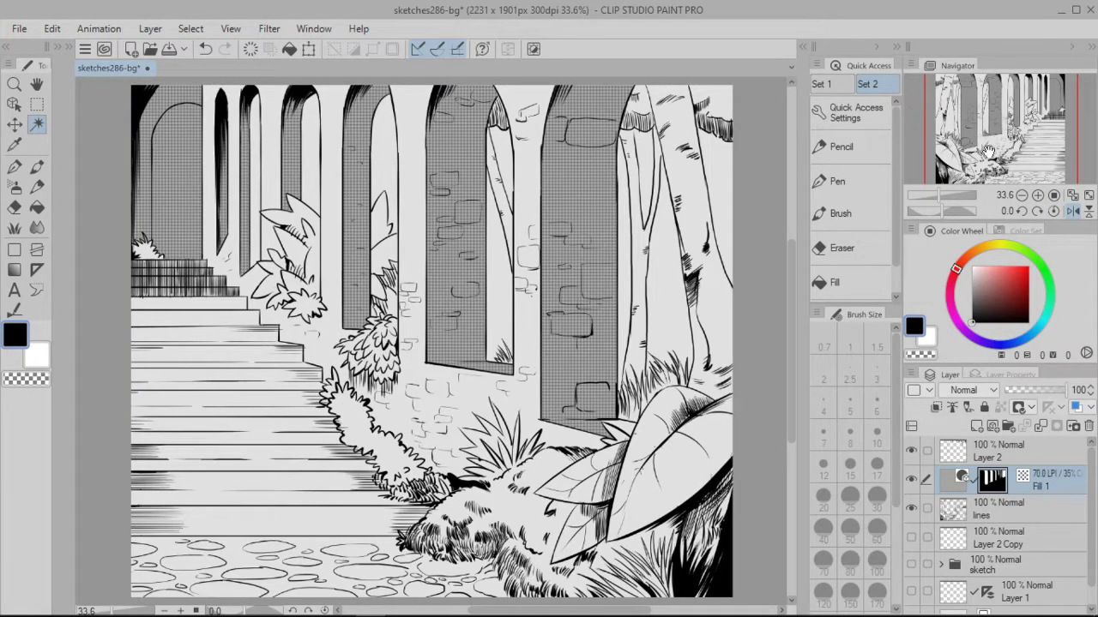
{"action": "left_click", "coordinate": [1070, 212]}
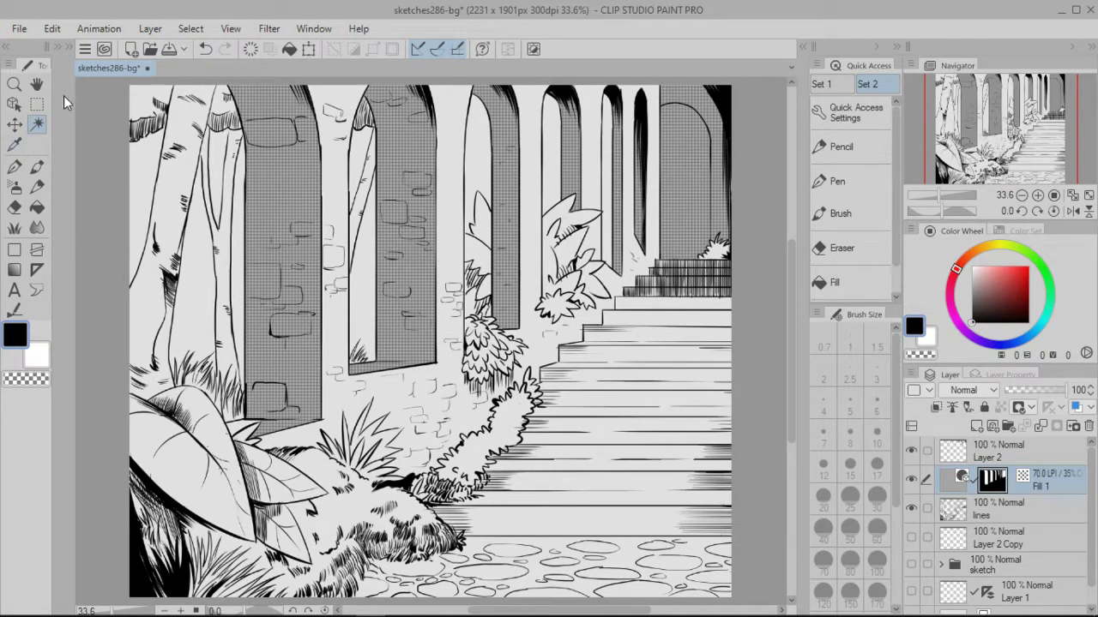
{"action": "left_click", "coordinate": [56, 49]}
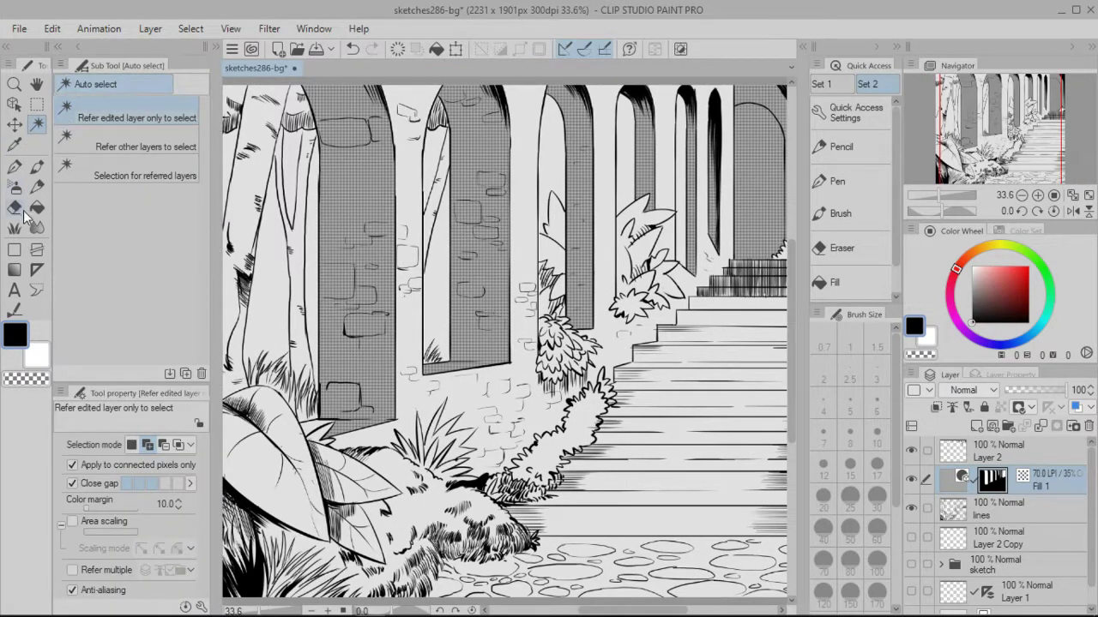
Step: Set up the Fill-in-mono pen at brush size 25.3 and activate the layer mask of the Fill 1 tone layer
{"action": "left_click", "coordinate": [37, 186]}
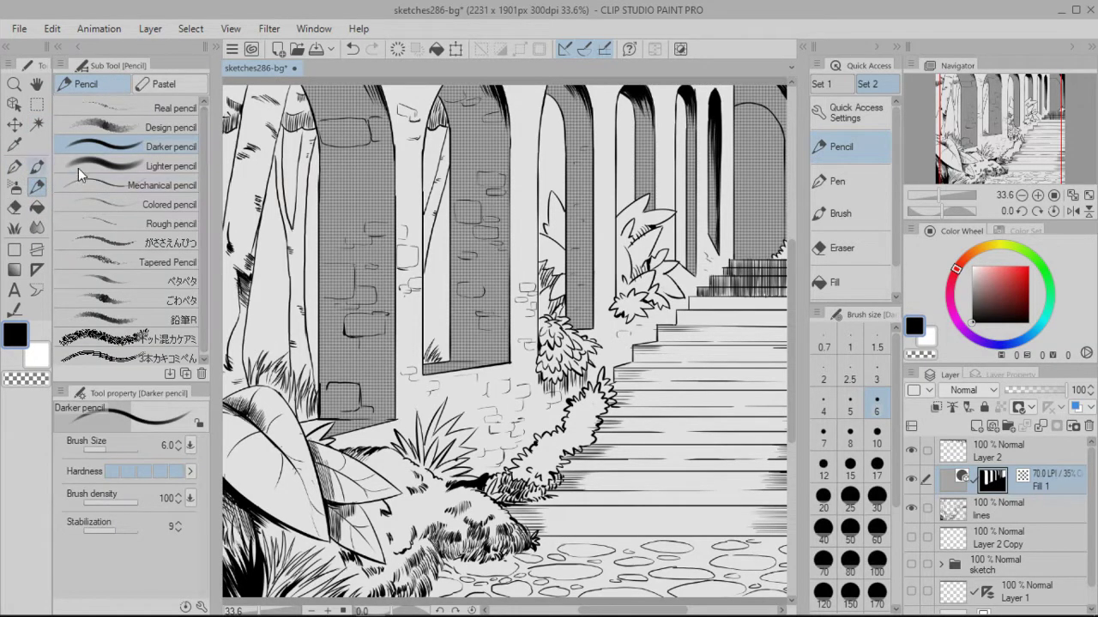
{"action": "left_click", "coordinate": [13, 167]}
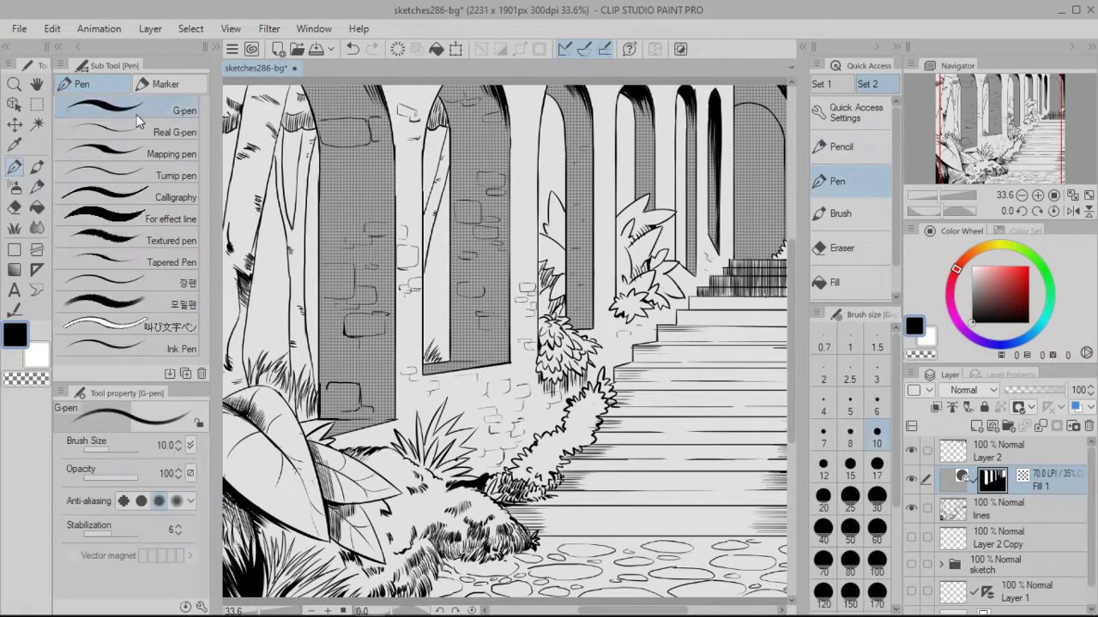
{"action": "left_click", "coordinate": [166, 84]}
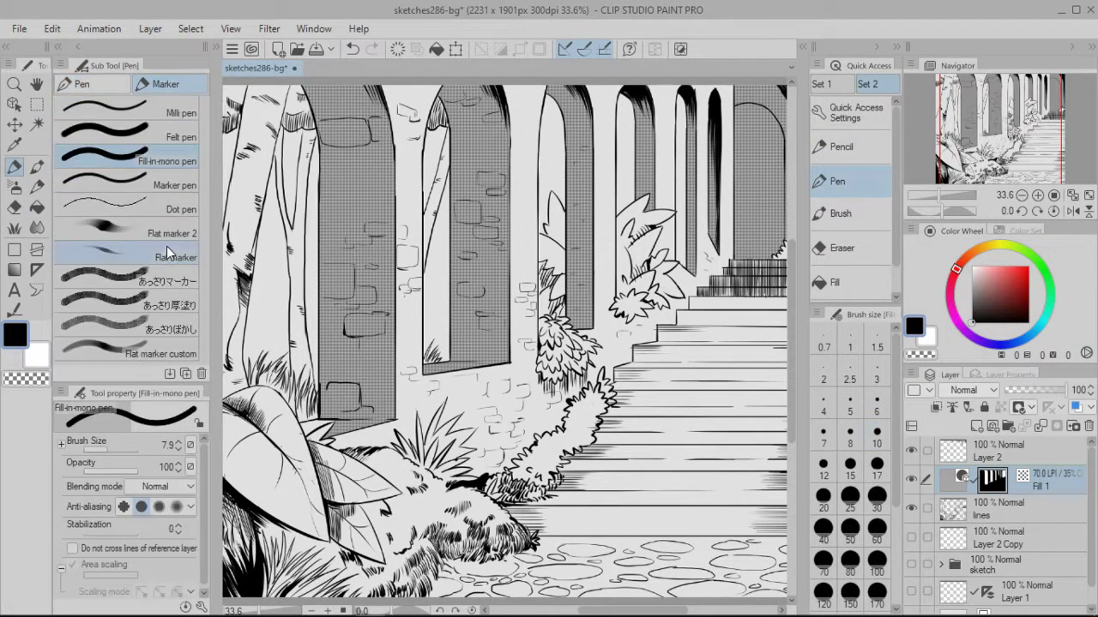
{"action": "left_click", "coordinate": [114, 448]}
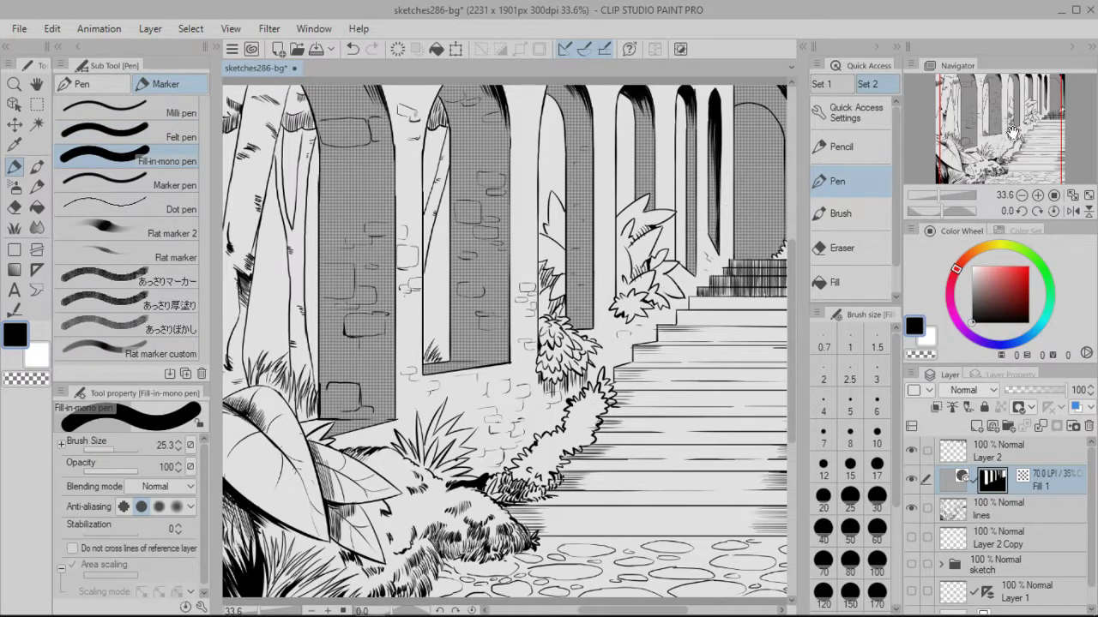
{"action": "left_click_drag", "start_coordinate": [1012, 131], "coordinate": [1019, 129]}
{"action": "left_click_drag", "start_coordinate": [703, 238], "coordinate": [685, 243]}
{"action": "left_click", "coordinate": [953, 487]}
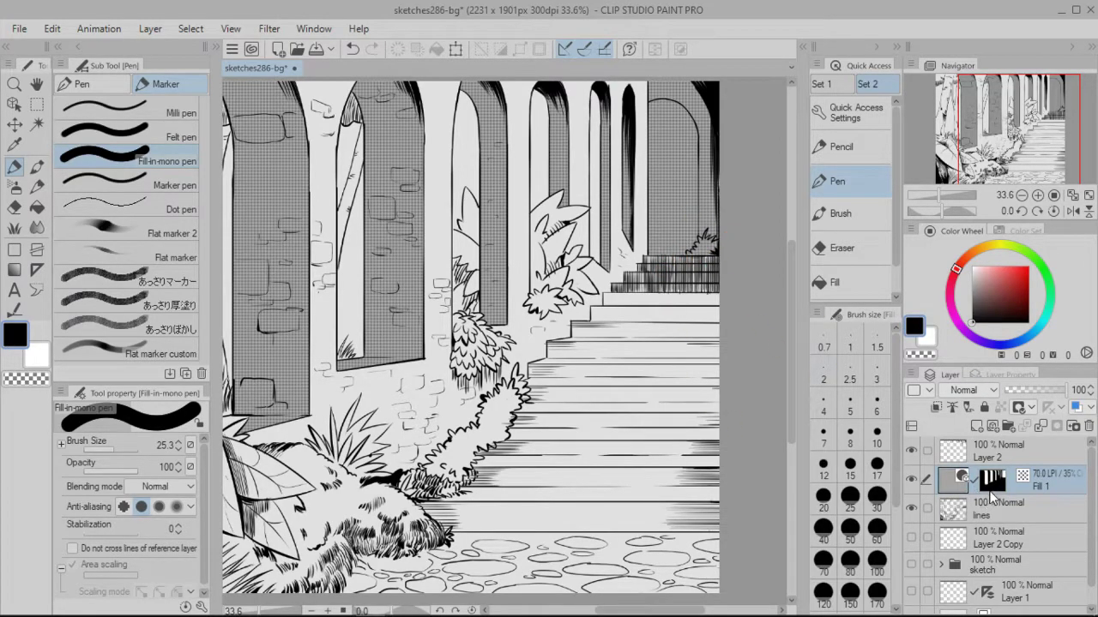
{"action": "left_click", "coordinate": [995, 484]}
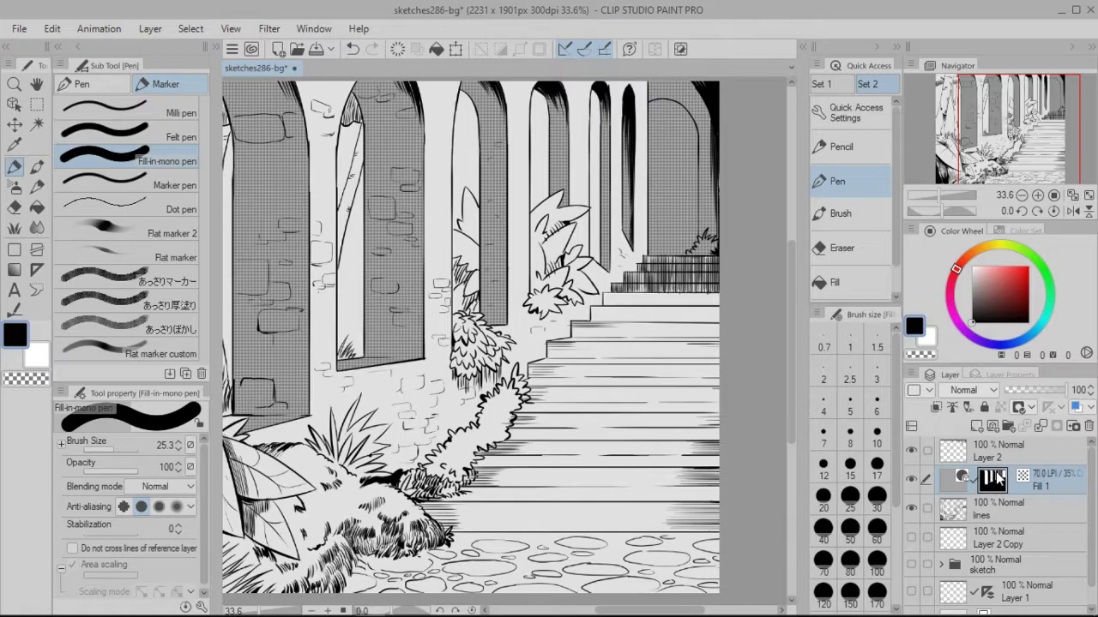
Step: Paint tone on the mask over the dark upper steps and the wall strips beside the far doorway
{"action": "mouse_move", "coordinate": [658, 268]}
{"action": "left_mouse_down"}
{"action": "mouse_move", "coordinate": [718, 265]}
{"action": "mouse_move", "coordinate": [719, 276]}
{"action": "mouse_move", "coordinate": [617, 280]}
{"action": "mouse_move", "coordinate": [689, 279]}
{"action": "left_mouse_up"}
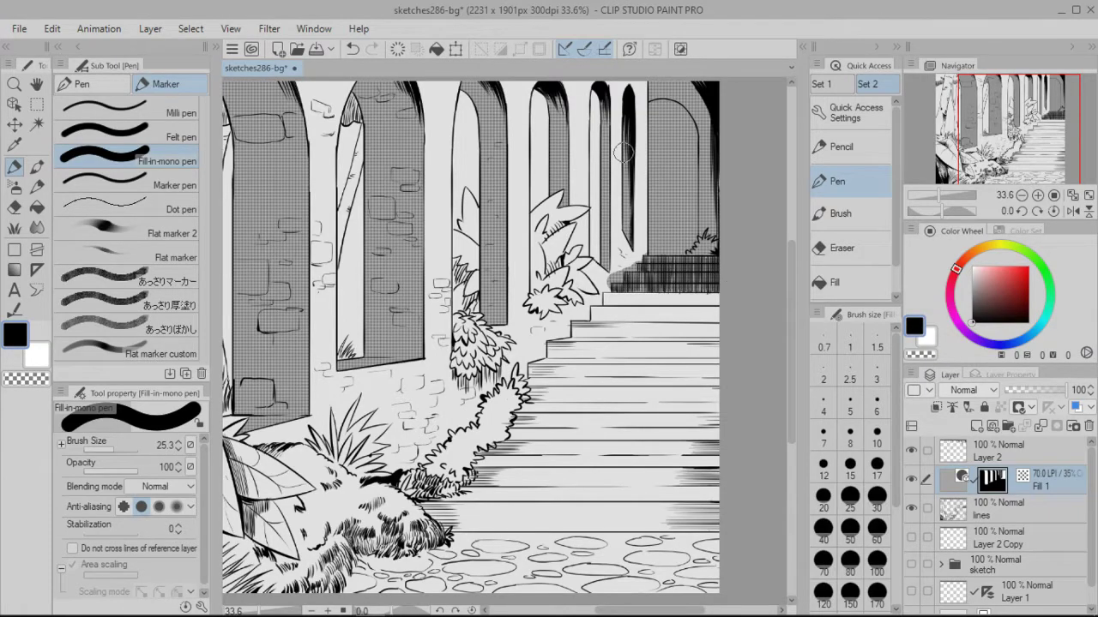
{"action": "left_click_drag", "start_coordinate": [652, 82], "coordinate": [643, 267]}
{"action": "left_click_drag", "start_coordinate": [717, 156], "coordinate": [678, 171]}
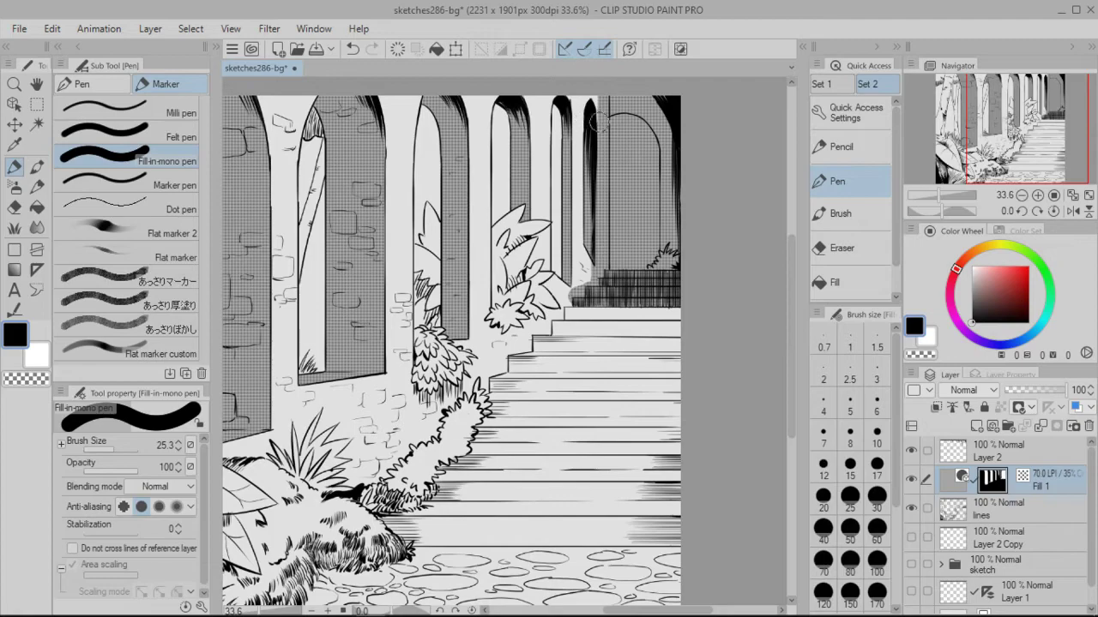
{"action": "mouse_move", "coordinate": [594, 90]}
{"action": "left_mouse_down"}
{"action": "mouse_move", "coordinate": [593, 129]}
{"action": "mouse_move", "coordinate": [584, 101]}
{"action": "mouse_move", "coordinate": [592, 185]}
{"action": "mouse_move", "coordinate": [580, 293]}
{"action": "mouse_move", "coordinate": [585, 189]}
{"action": "mouse_move", "coordinate": [579, 210]}
{"action": "mouse_move", "coordinate": [579, 129]}
{"action": "mouse_move", "coordinate": [566, 87]}
{"action": "left_mouse_up"}
Step: Paint tone over the grass in the drawing's lower-left corner, and refine the gaps between the foreground leaves at brush size 10.6
{"action": "mouse_move", "coordinate": [296, 523]}
{"action": "left_mouse_down"}
{"action": "mouse_move", "coordinate": [302, 540]}
{"action": "mouse_move", "coordinate": [324, 534]}
{"action": "mouse_move", "coordinate": [348, 562]}
{"action": "mouse_move", "coordinate": [326, 531]}
{"action": "mouse_move", "coordinate": [351, 540]}
{"action": "mouse_move", "coordinate": [259, 495]}
{"action": "mouse_move", "coordinate": [233, 463]}
{"action": "mouse_move", "coordinate": [338, 568]}
{"action": "mouse_move", "coordinate": [308, 562]}
{"action": "mouse_move", "coordinate": [347, 566]}
{"action": "mouse_move", "coordinate": [360, 540]}
{"action": "mouse_move", "coordinate": [343, 534]}
{"action": "mouse_move", "coordinate": [373, 570]}
{"action": "mouse_move", "coordinate": [360, 549]}
{"action": "left_mouse_up"}
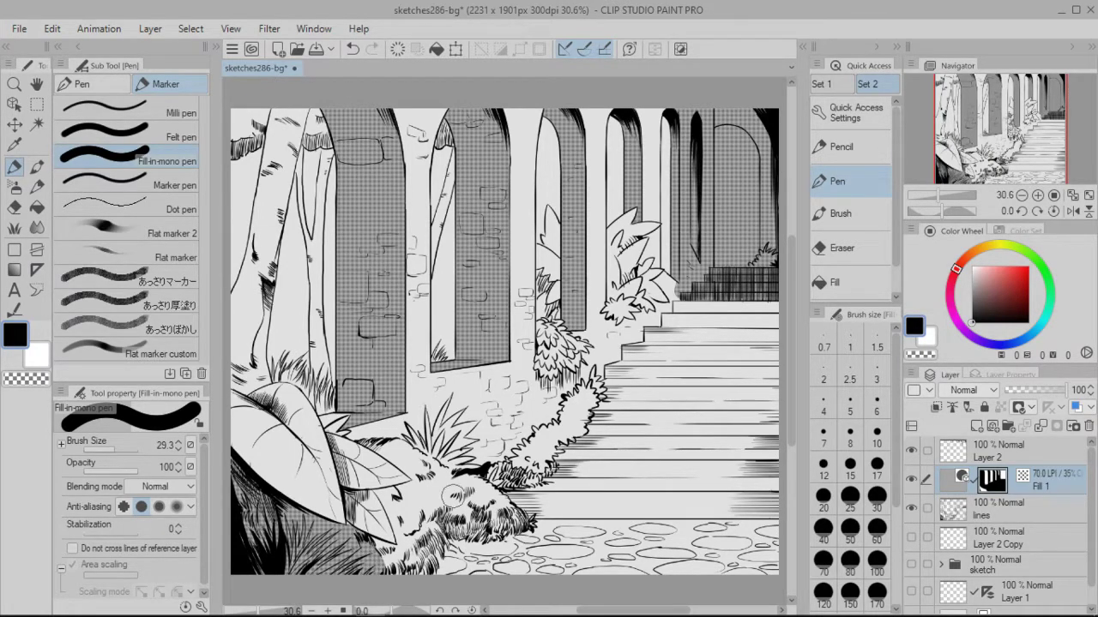
{"action": "left_click_drag", "start_coordinate": [113, 448], "coordinate": [109, 450]}
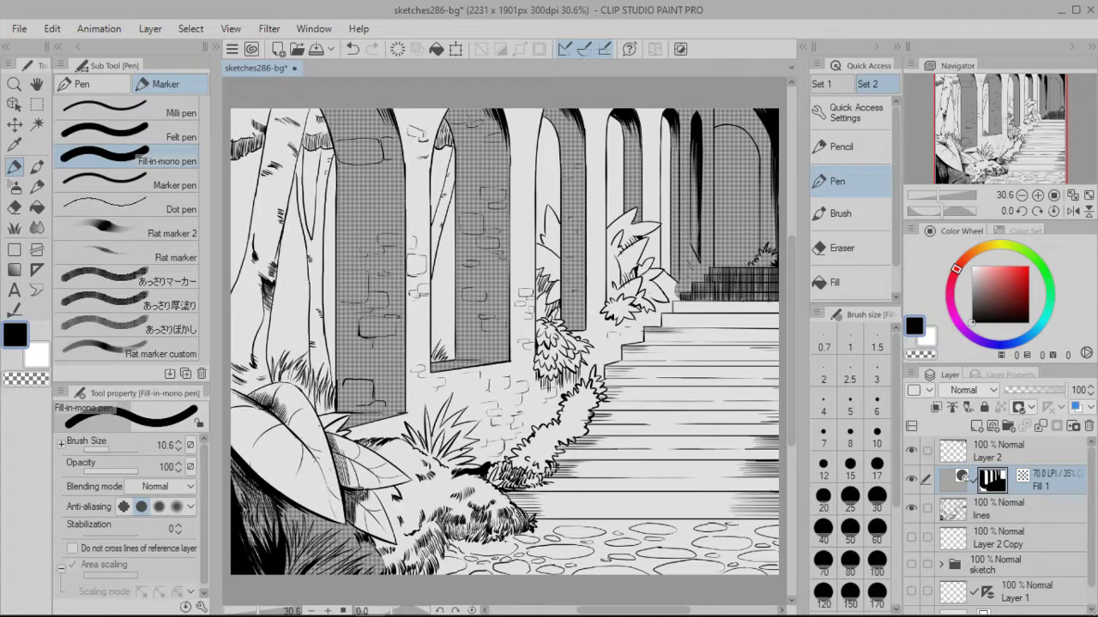
{"action": "left_click_drag", "start_coordinate": [325, 432], "coordinate": [342, 481]}
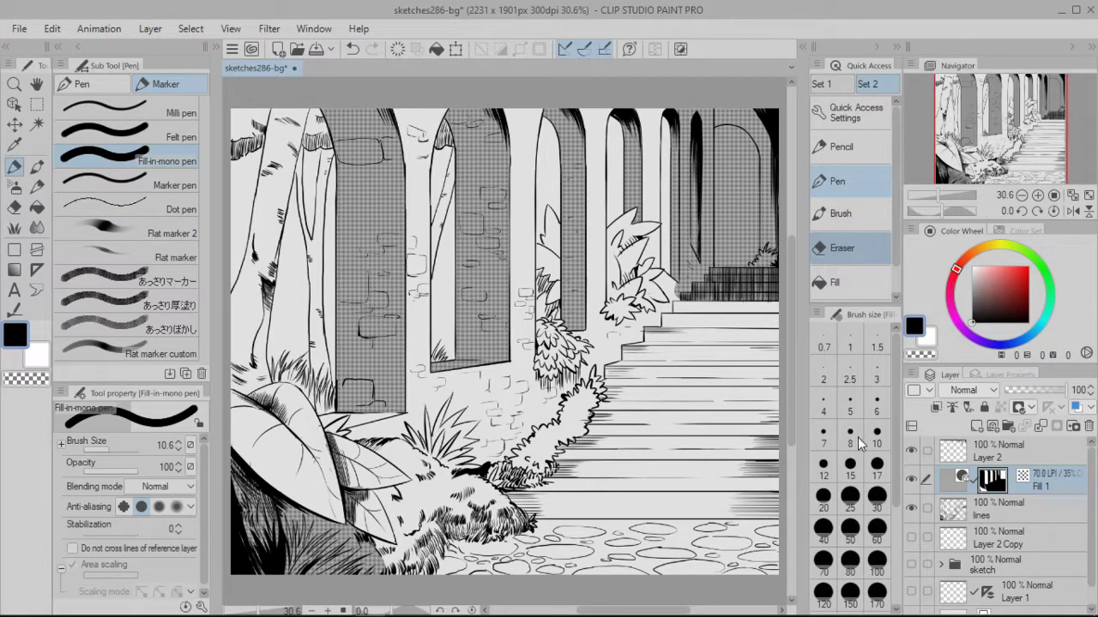
Step: Erase the tone from the outer side of the first large arch face with the Hard eraser, leaving a curved shadow edge
{"action": "key", "text": "e"}
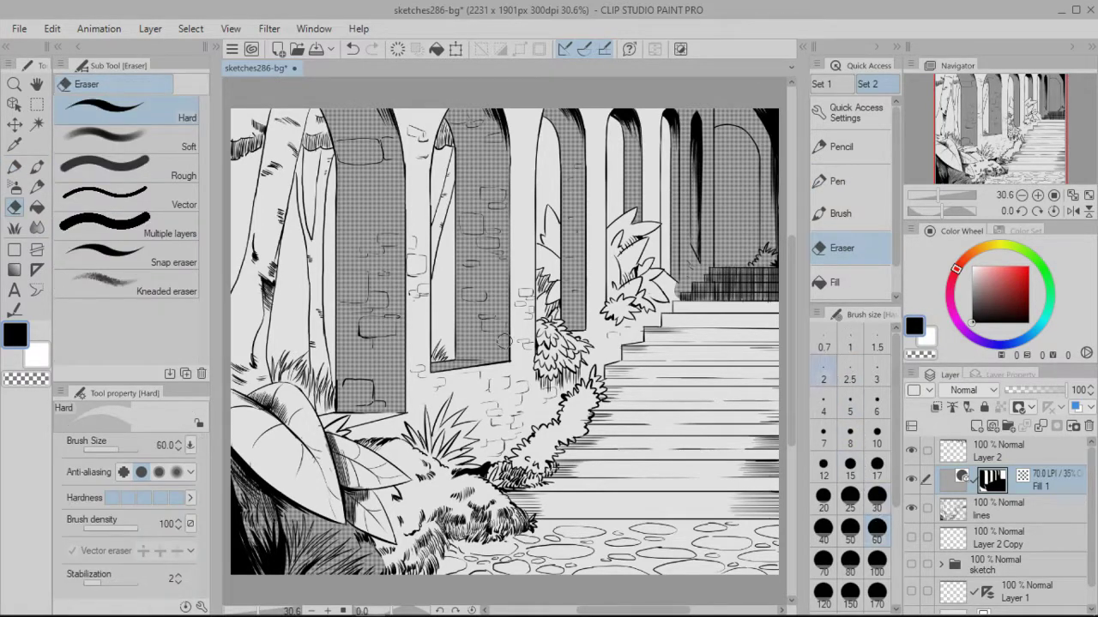
{"action": "left_click_drag", "start_coordinate": [323, 99], "coordinate": [355, 247]}
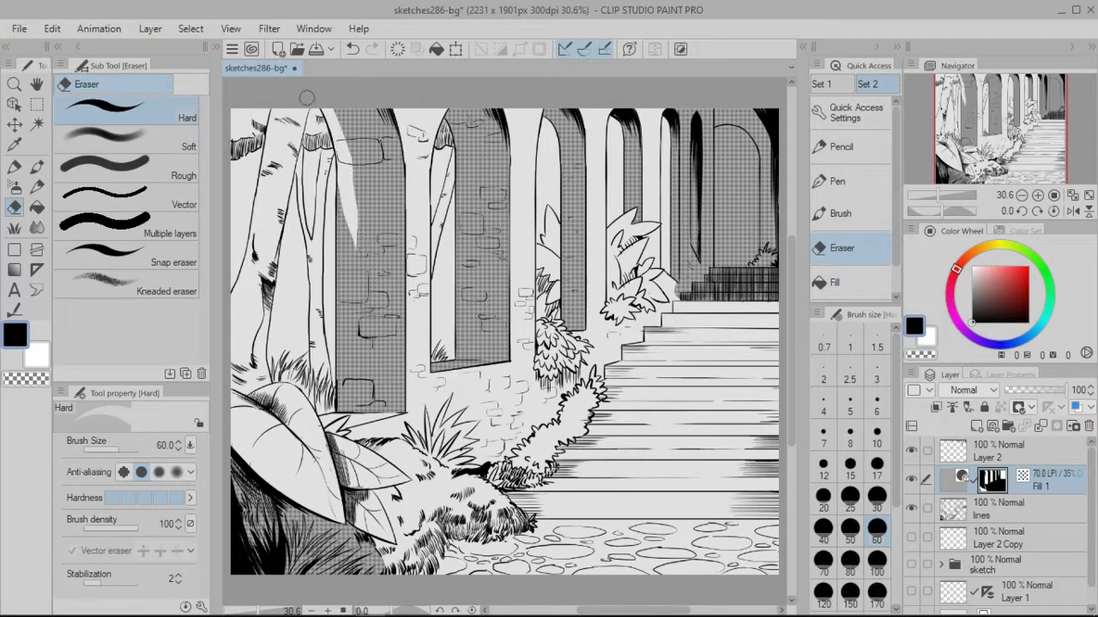
{"action": "key", "text": "ctrl+z"}
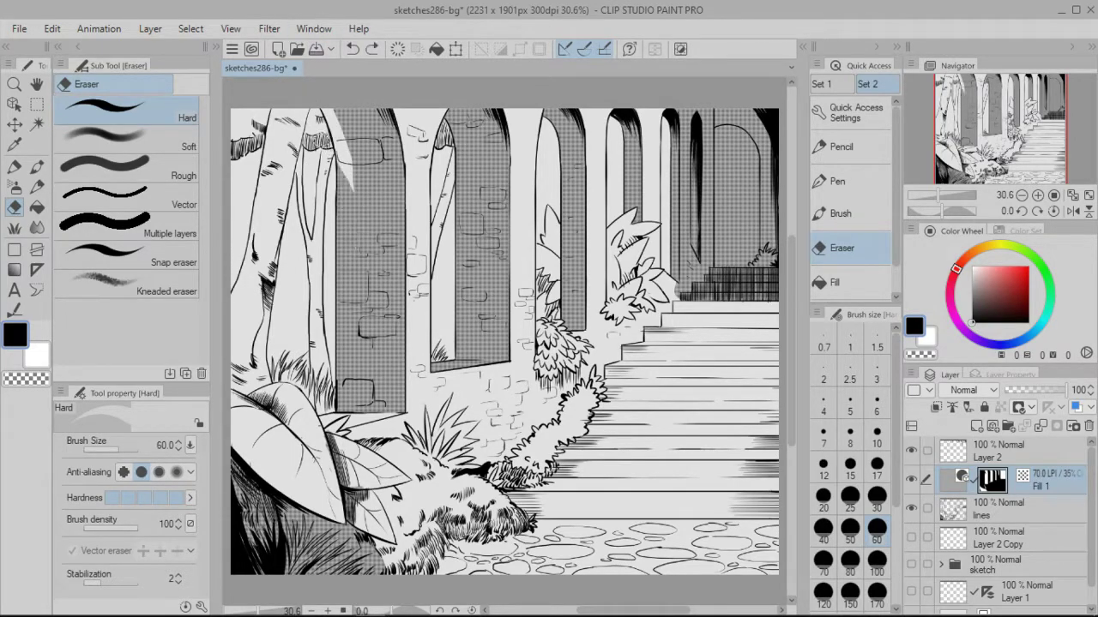
{"action": "mouse_move", "coordinate": [320, 107]}
{"action": "left_mouse_down"}
{"action": "mouse_move", "coordinate": [346, 378]}
{"action": "mouse_move", "coordinate": [337, 296]}
{"action": "mouse_move", "coordinate": [342, 399]}
{"action": "mouse_move", "coordinate": [339, 328]}
{"action": "mouse_move", "coordinate": [331, 402]}
{"action": "mouse_move", "coordinate": [361, 413]}
{"action": "left_mouse_up"}
{"action": "left_click_drag", "start_coordinate": [318, 98], "coordinate": [382, 402]}
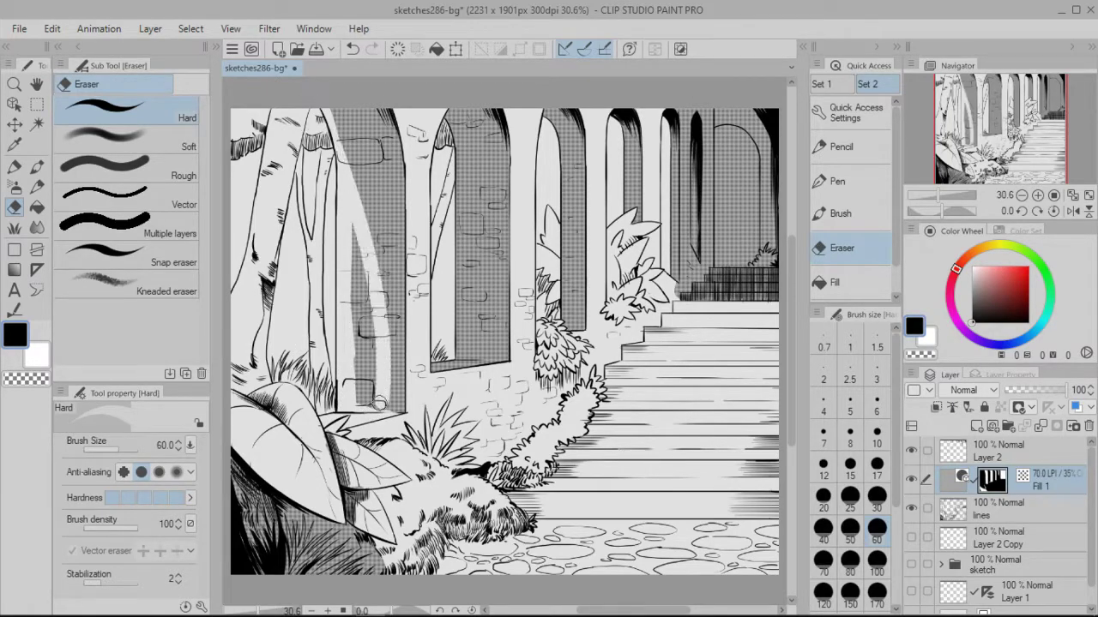
{"action": "key", "text": "ctrl+z"}
{"action": "mouse_move", "coordinate": [317, 97]}
{"action": "left_mouse_down"}
{"action": "mouse_move", "coordinate": [360, 220]}
{"action": "mouse_move", "coordinate": [371, 390]}
{"action": "left_mouse_up"}
{"action": "left_click_drag", "start_coordinate": [344, 193], "coordinate": [357, 415]}
{"action": "mouse_move", "coordinate": [351, 339]}
{"action": "left_mouse_down"}
{"action": "mouse_move", "coordinate": [343, 239]}
{"action": "mouse_move", "coordinate": [367, 415]}
{"action": "mouse_move", "coordinate": [367, 400]}
{"action": "left_mouse_up"}
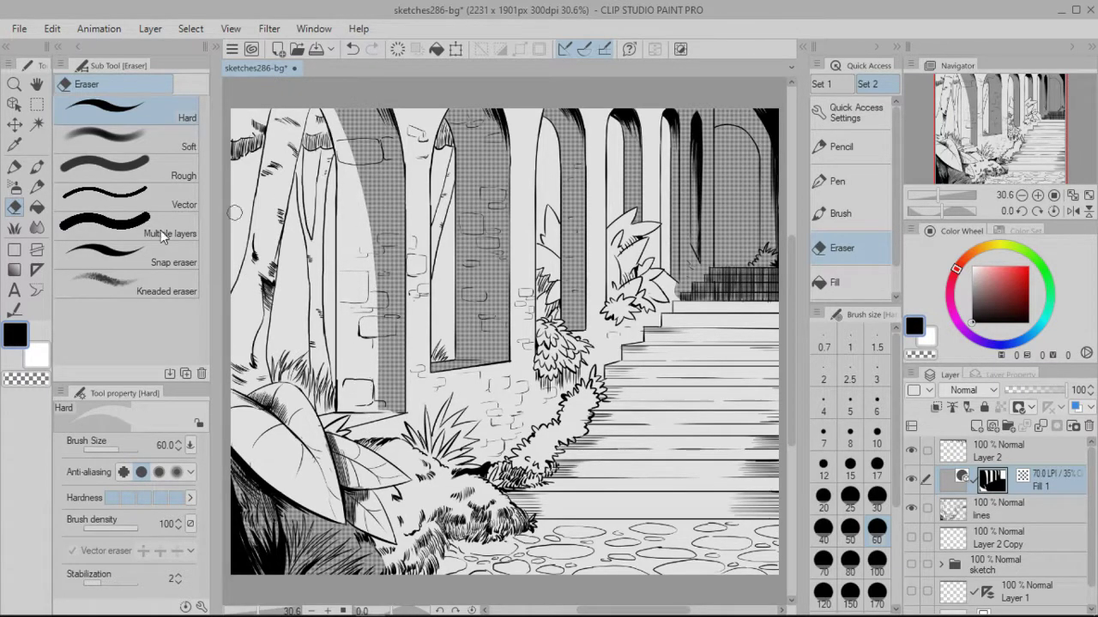
Step: Carve matching curved light areas out of the second and third arches' tone with the Fill-in-mono pen, and touch up the narrow far arch
{"action": "left_click", "coordinate": [14, 166]}
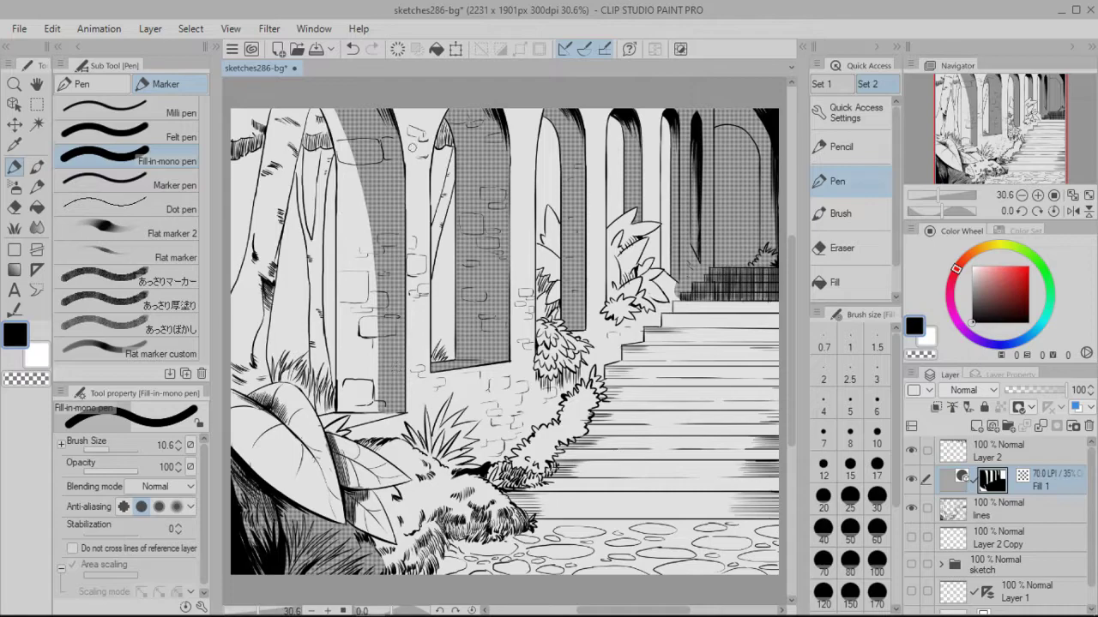
{"action": "mouse_move", "coordinate": [447, 117]}
{"action": "left_mouse_down"}
{"action": "mouse_move", "coordinate": [466, 243]}
{"action": "mouse_move", "coordinate": [467, 360]}
{"action": "left_mouse_up"}
{"action": "left_click_drag", "start_coordinate": [456, 211], "coordinate": [463, 340]}
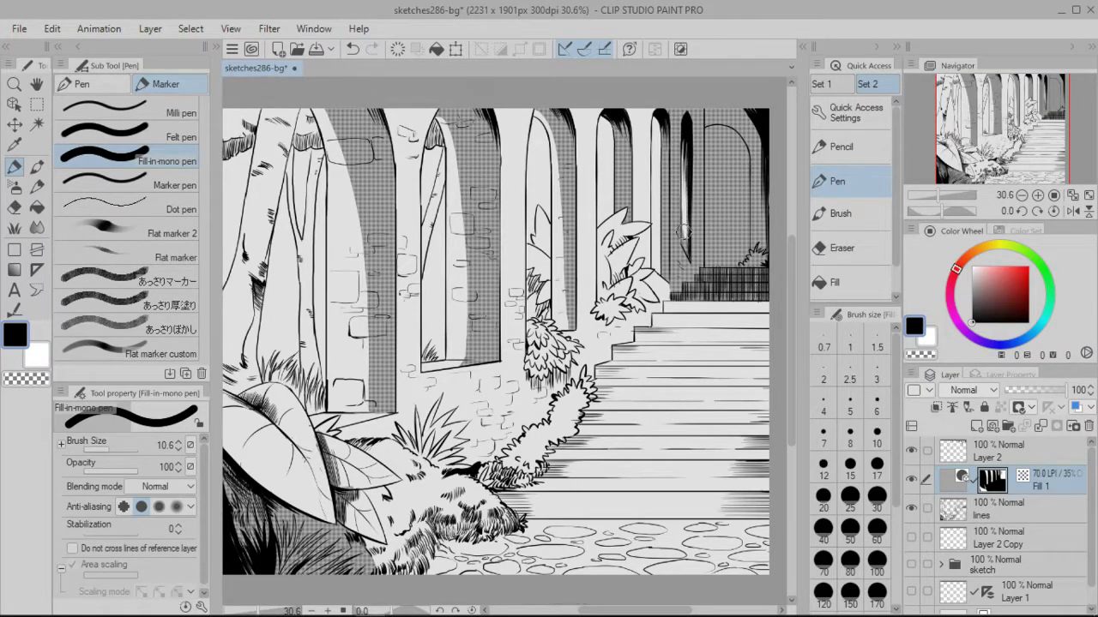
{"action": "mouse_move", "coordinate": [690, 132]}
{"action": "left_mouse_down"}
{"action": "mouse_move", "coordinate": [688, 257]}
{"action": "mouse_move", "coordinate": [687, 161]}
{"action": "left_mouse_up"}
{"action": "left_click_drag", "start_coordinate": [684, 228], "coordinate": [687, 246]}
{"action": "left_click", "coordinate": [1087, 195]}
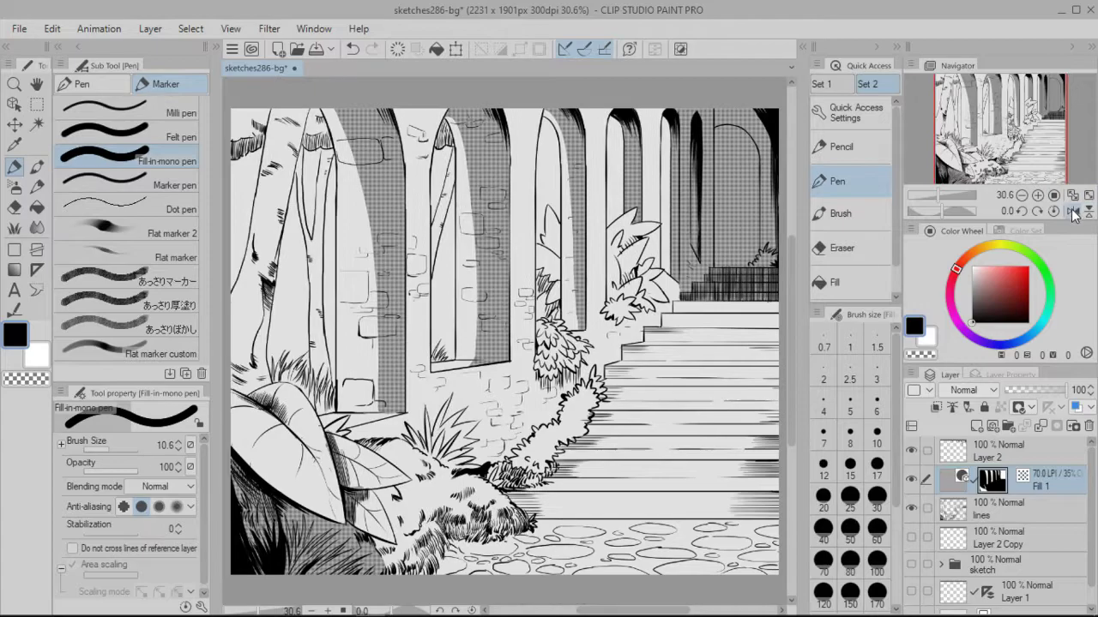
{"action": "left_click", "coordinate": [1074, 210]}
{"action": "left_click", "coordinate": [1074, 210]}
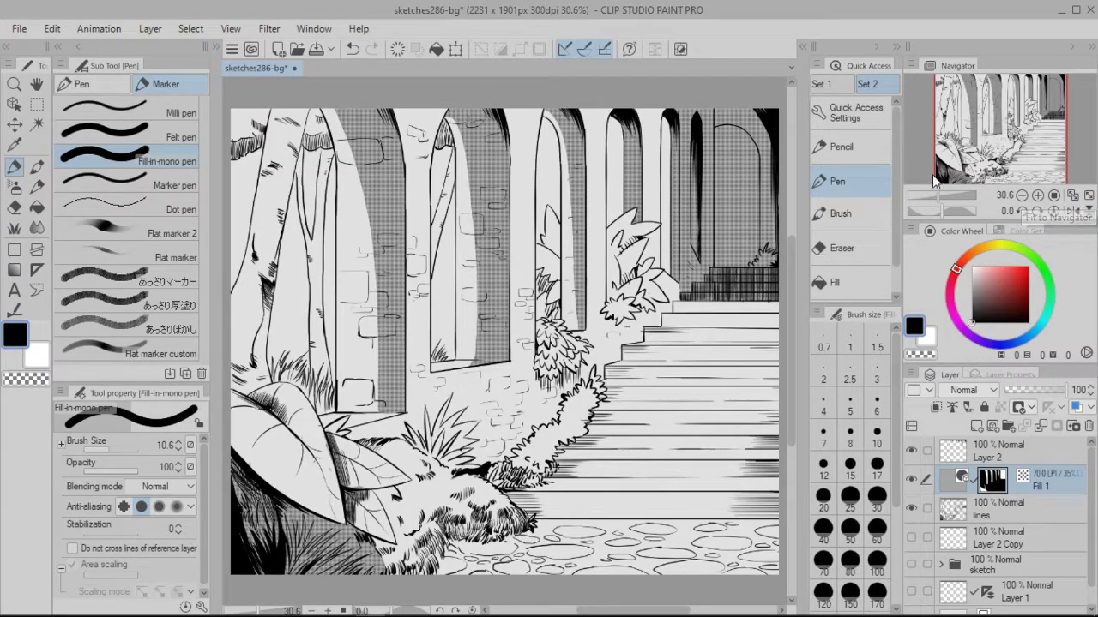
{"action": "left_click_drag", "start_coordinate": [938, 192], "coordinate": [936, 193]}
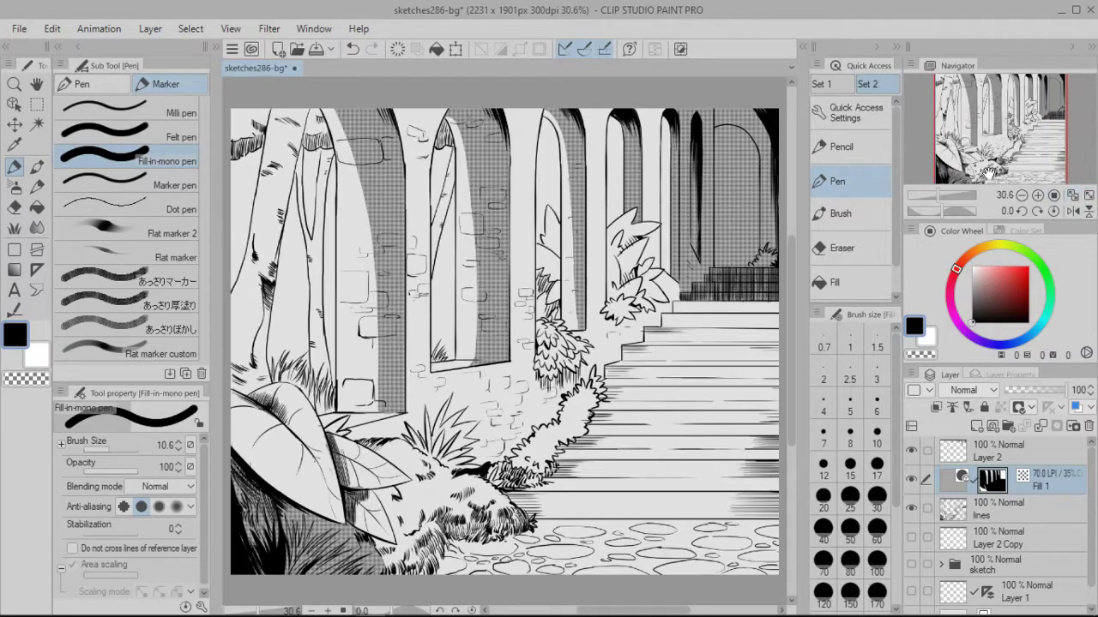